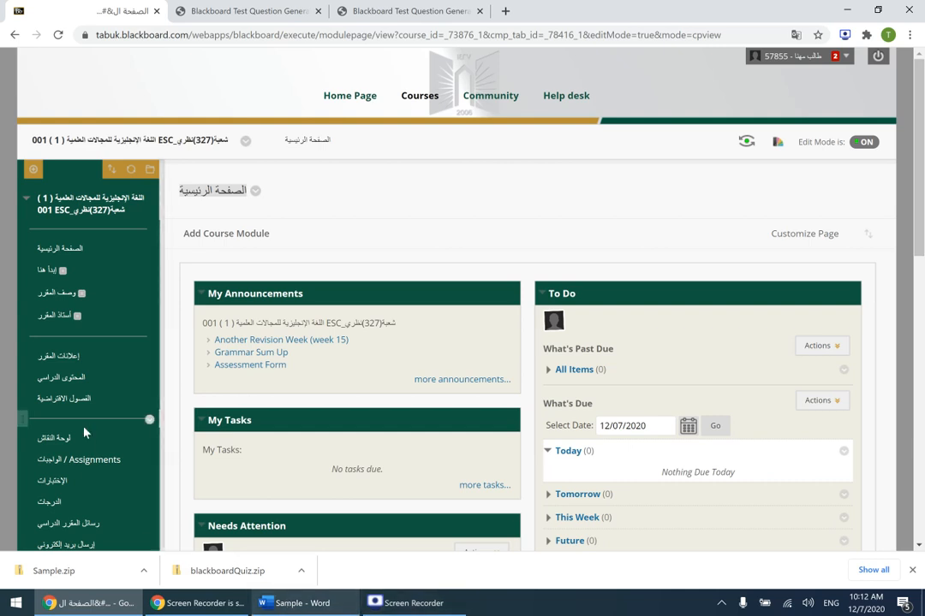
# Step: Open the course's question Pools page from the Tests, Surveys, and Pools course tool
pyautogui.scroll(-5, 3, 332)
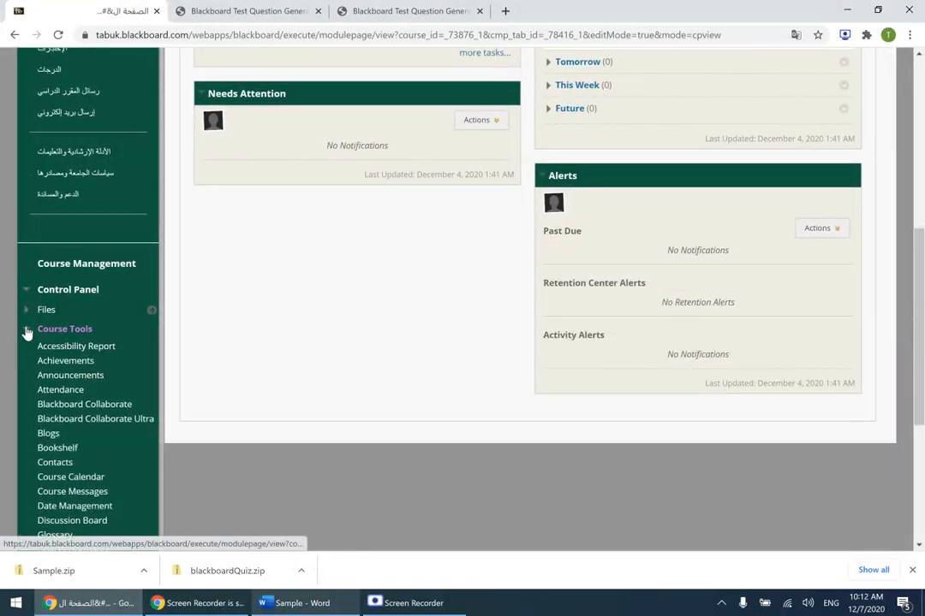
pyautogui.click(25, 332)
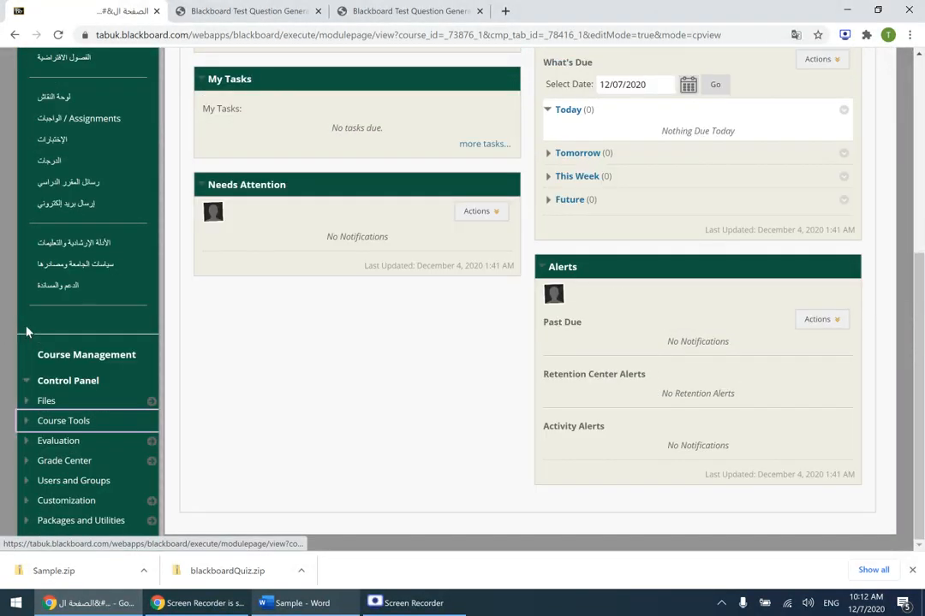
pyautogui.click(67, 421)
pyautogui.scroll(-2, 67, 433)
pyautogui.scroll(-1, 67, 432)
pyautogui.scroll(-5, 67, 432)
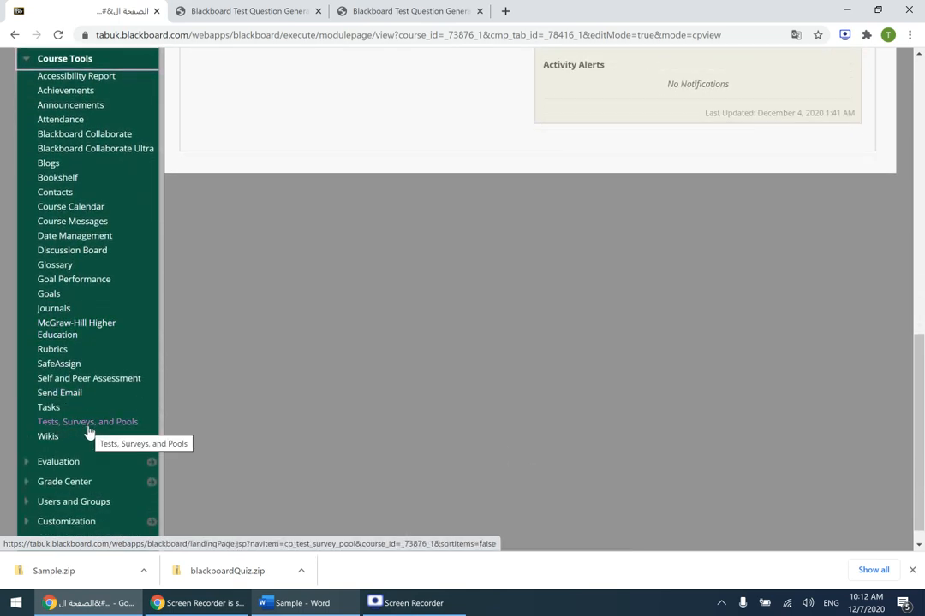
pyautogui.click(89, 428)
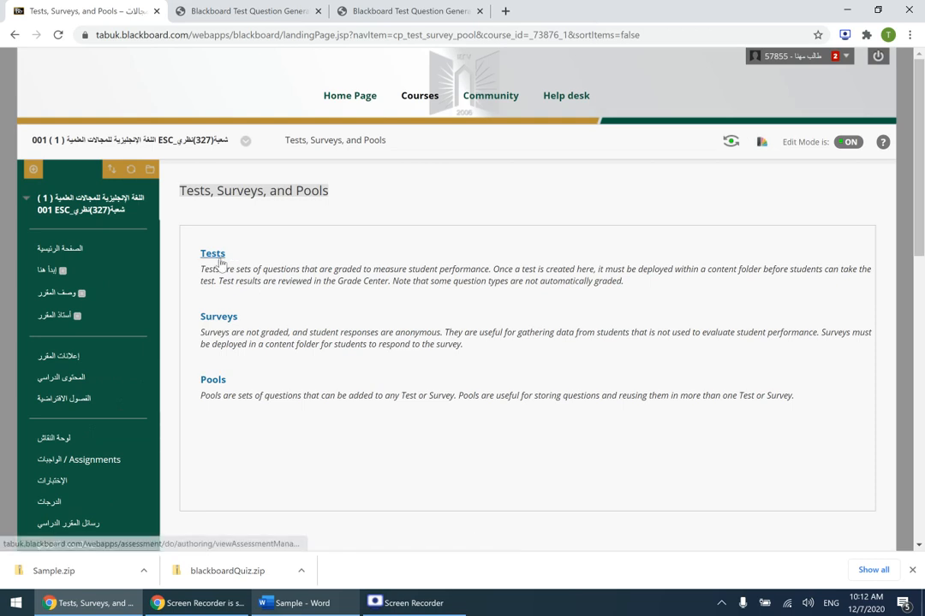
pyautogui.click(211, 382)
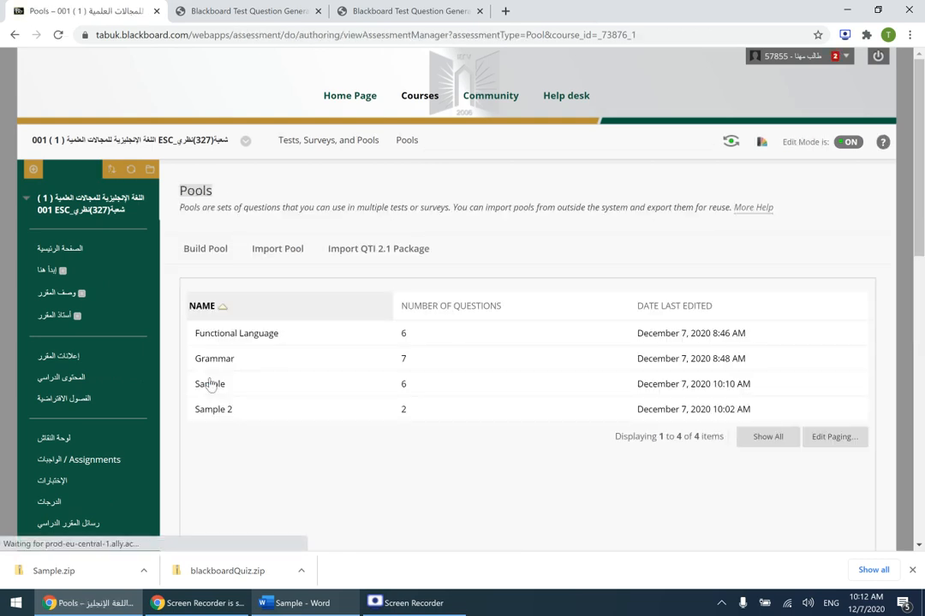
# Step: Build a new question pool named ONE and submit it
pyautogui.click(196, 256)
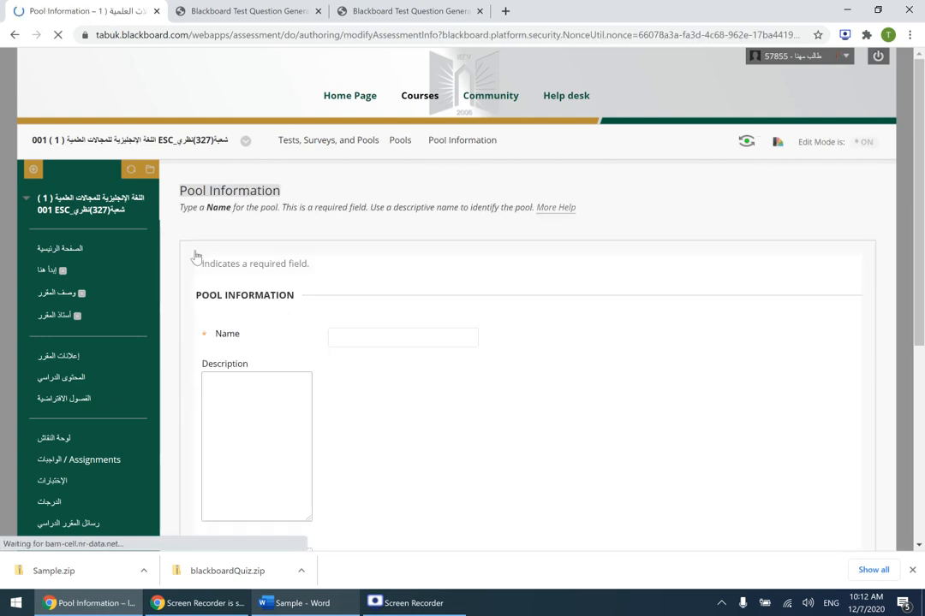
pyautogui.click(377, 337)
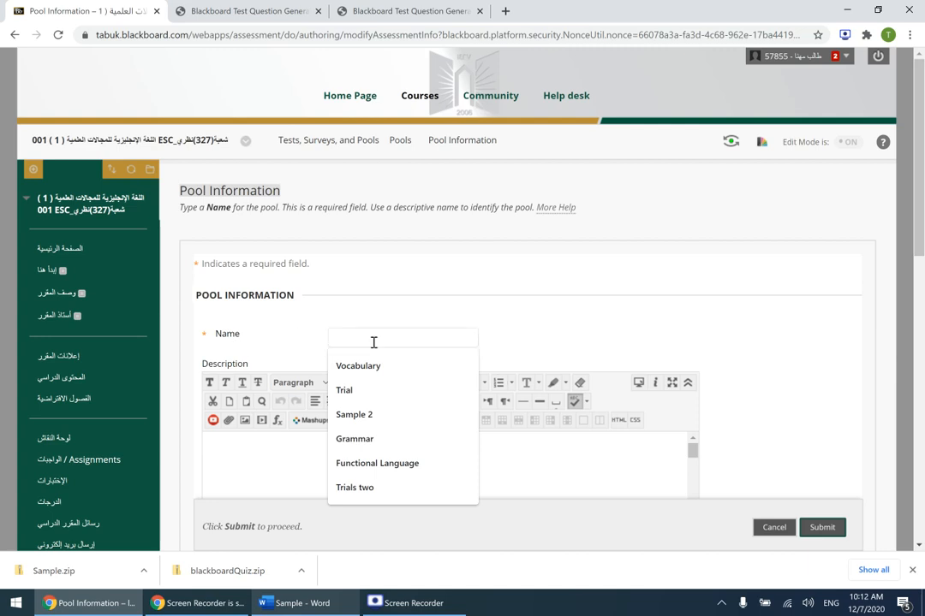
pyautogui.press('Escape')
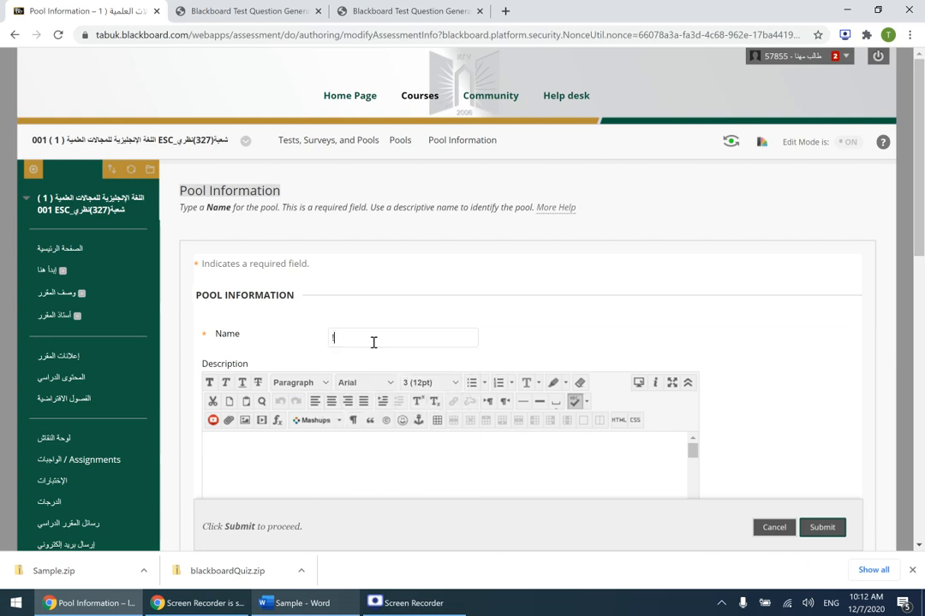
pyautogui.write('ONE')
pyautogui.scroll(-4, 450, 466)
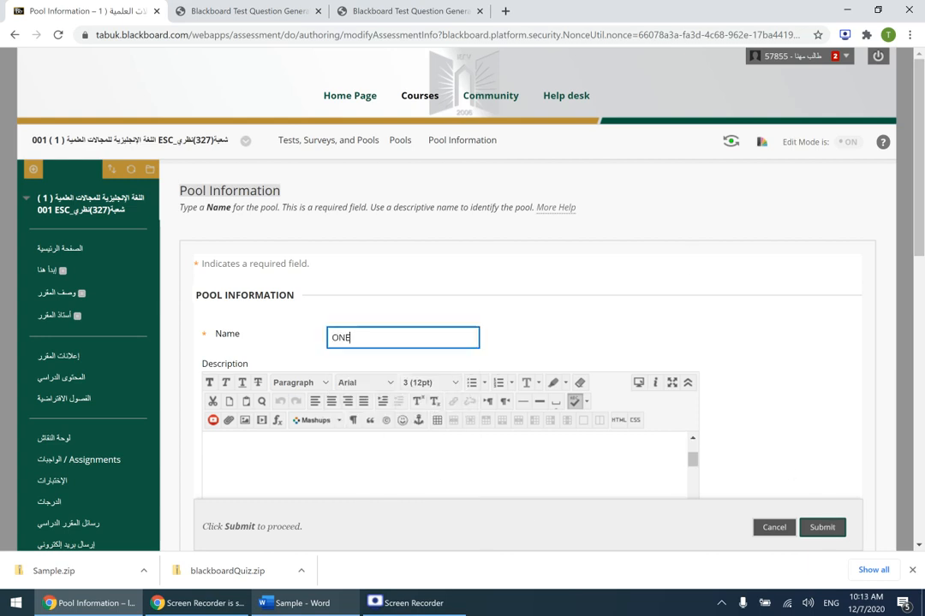
pyautogui.press('Return')
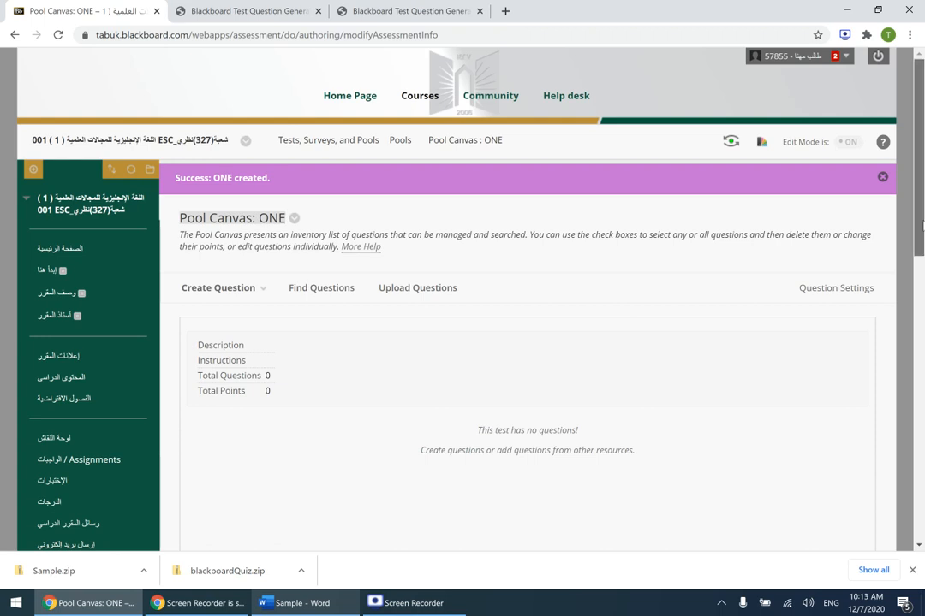
# Step: Create a Multiple Choice question in pool ONE and title it 1
pyautogui.scroll(-3, 850, 289)
pyautogui.moveTo(255, 134)
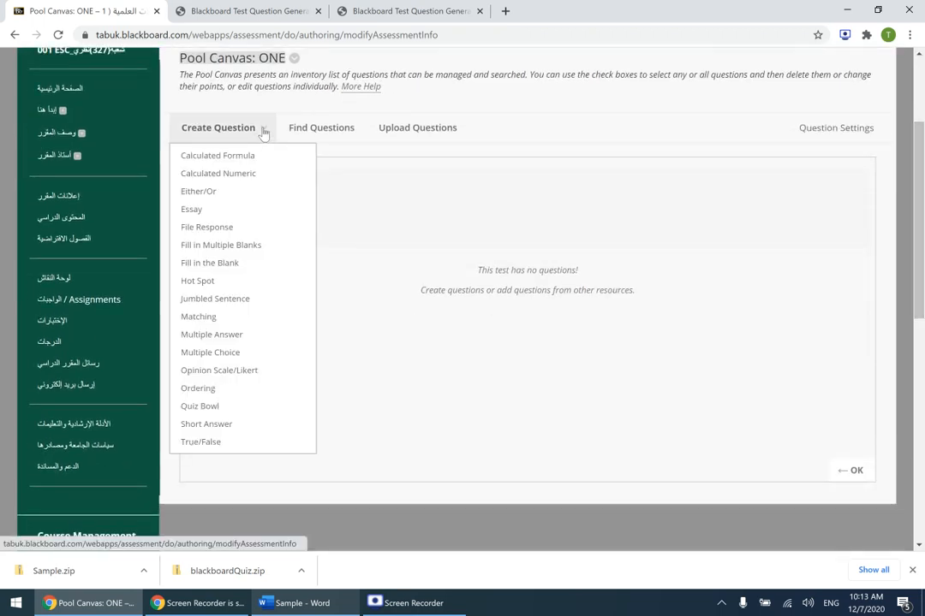
pyautogui.click(238, 358)
pyautogui.click(389, 334)
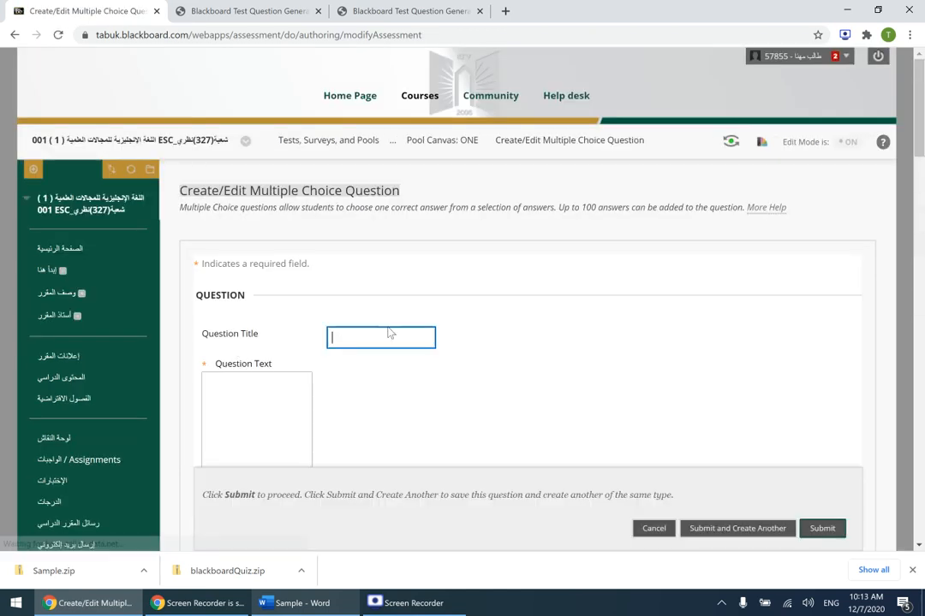
pyautogui.click(363, 334)
pyautogui.click(351, 369)
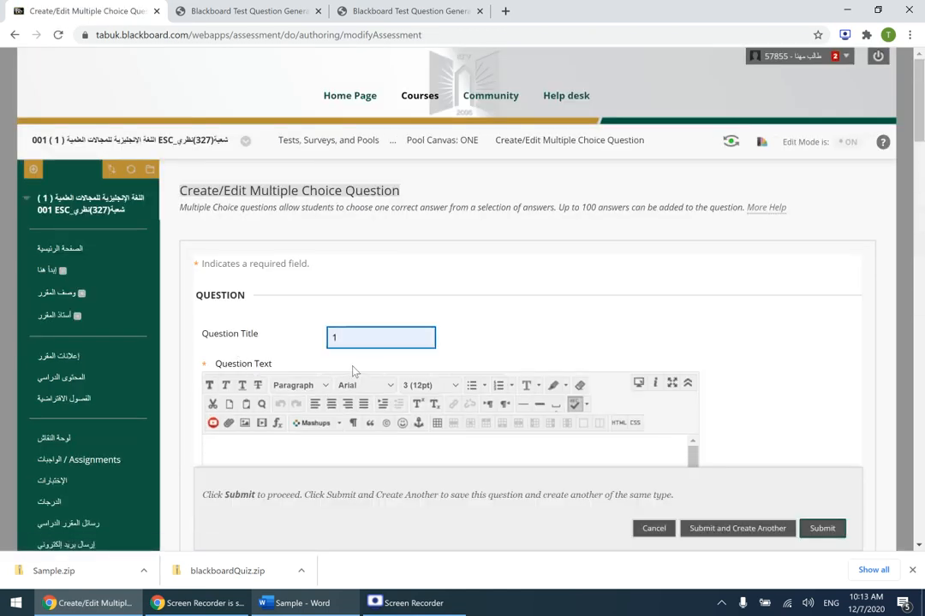
pyautogui.click(562, 339)
# Step: Enter the question text "I ______ you." for question 1
pyautogui.scroll(-3, 563, 338)
pyautogui.click(206, 235)
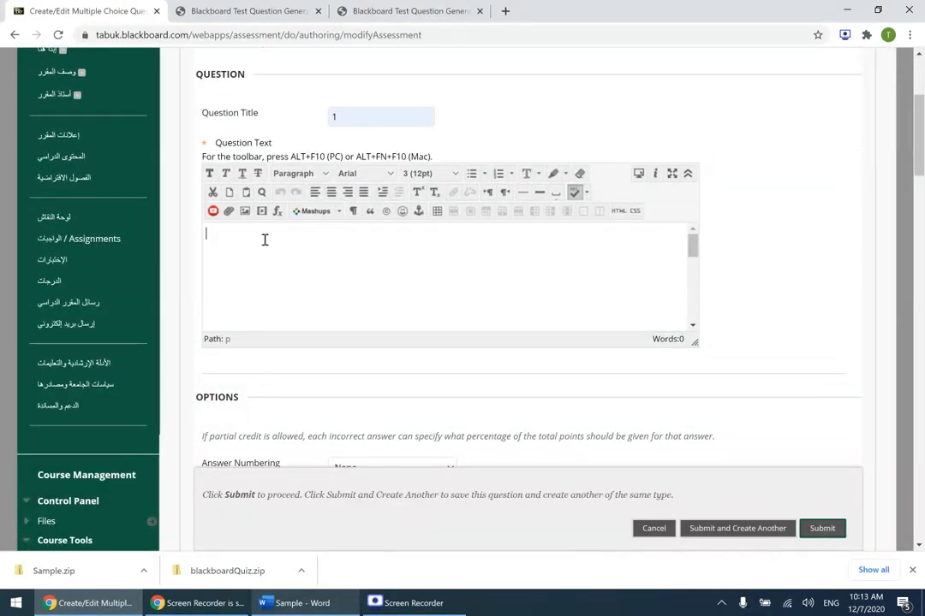
pyautogui.write('I love')
pyautogui.press('BackSpace')
pyautogui.press('BackSpace')
pyautogui.press('BackSpace')
pyautogui.press('BackSpace')
pyautogui.press('BackSpace')
pyautogui.write('____ you')
# Step: Fill in Answer 1 as "loving" and Answer 2 as "love"
pyautogui.scroll(-4, 265, 240)
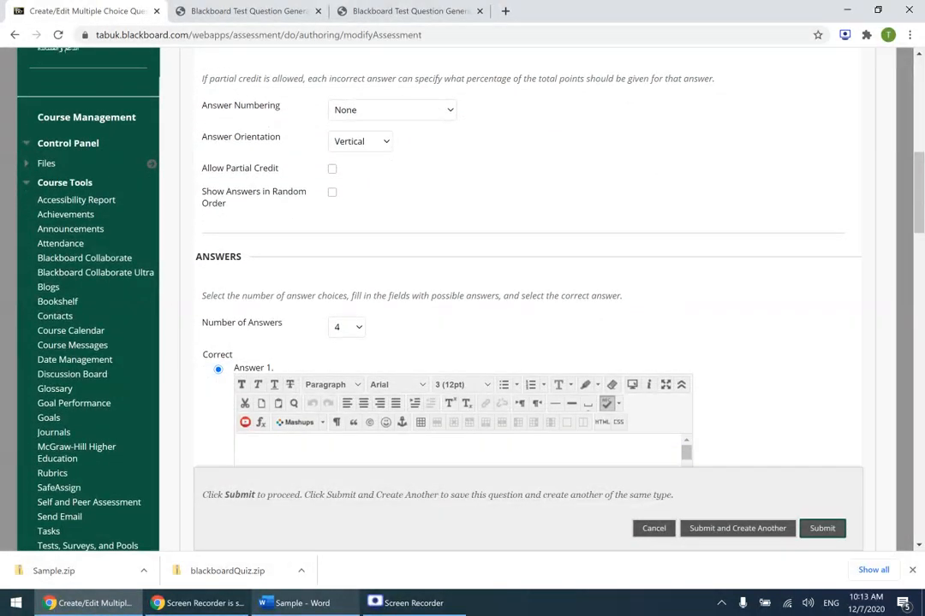
pyautogui.scroll(-2, 238, 275)
pyautogui.click(238, 276)
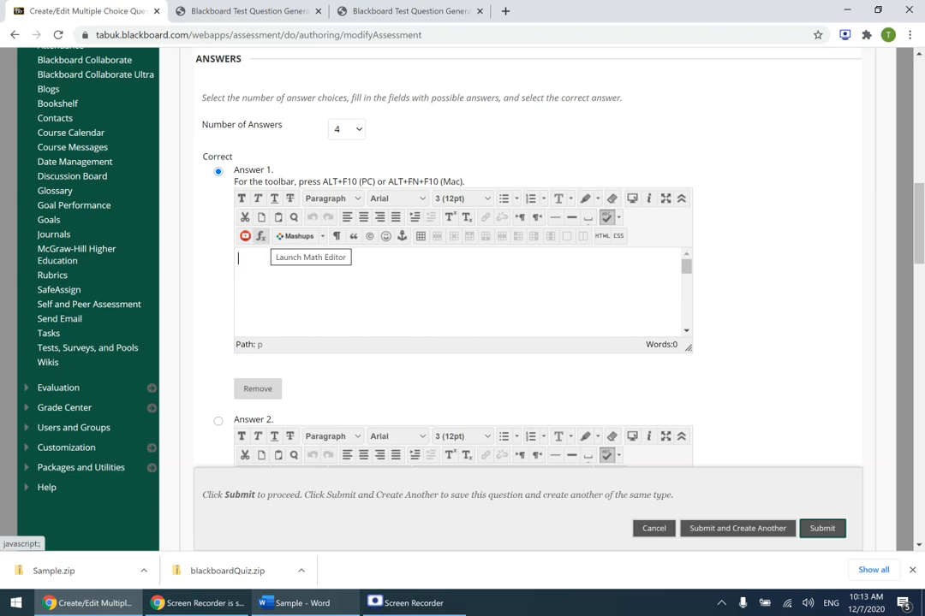
pyautogui.write('loving')
pyautogui.scroll(-2, 462, 300)
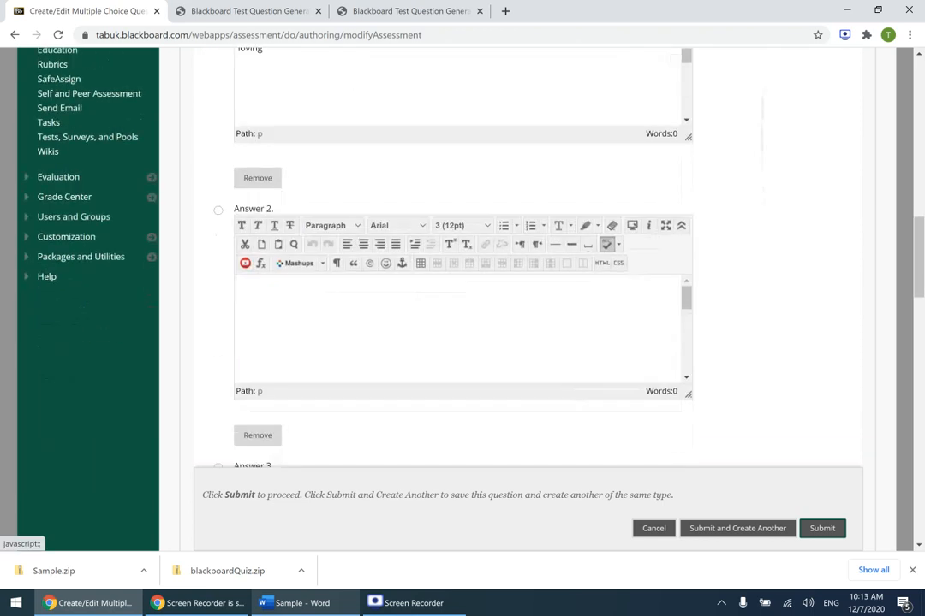
pyautogui.scroll(-1, 462, 299)
pyautogui.click(237, 212)
pyautogui.write('love')
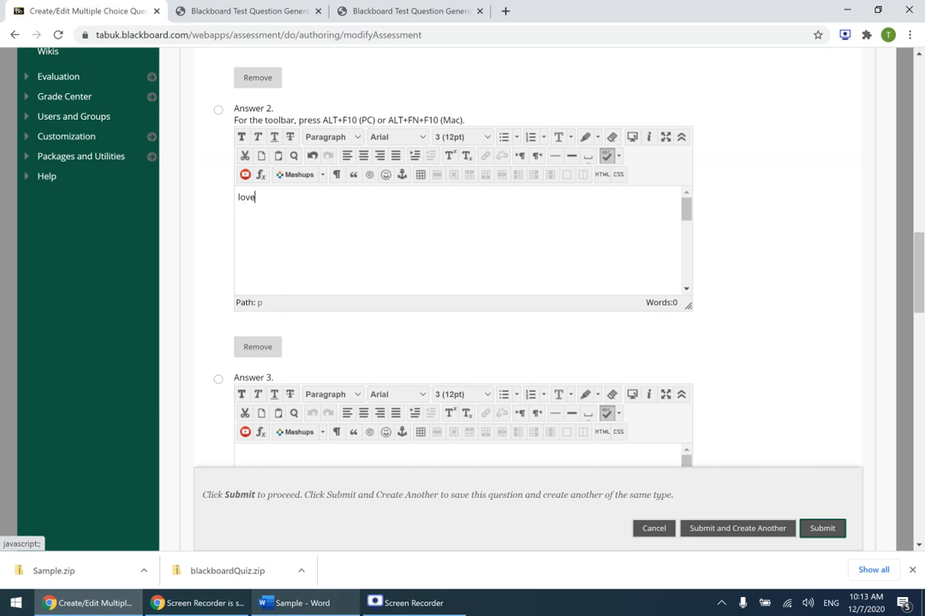
# Step: Fill in Answer 3 as "love" and mark it as the correct answer
pyautogui.scroll(-3, 462, 300)
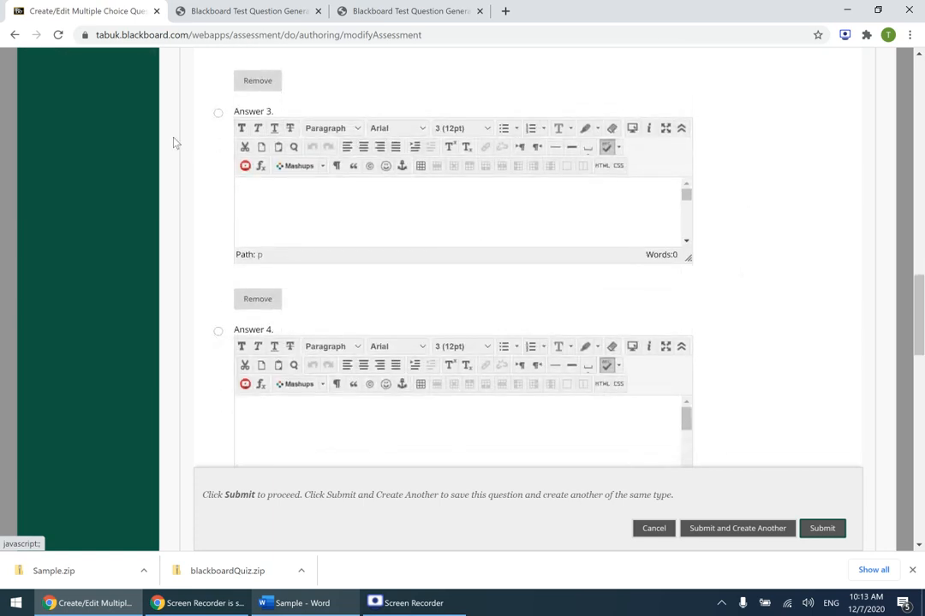
pyautogui.click(281, 187)
pyautogui.write('love')
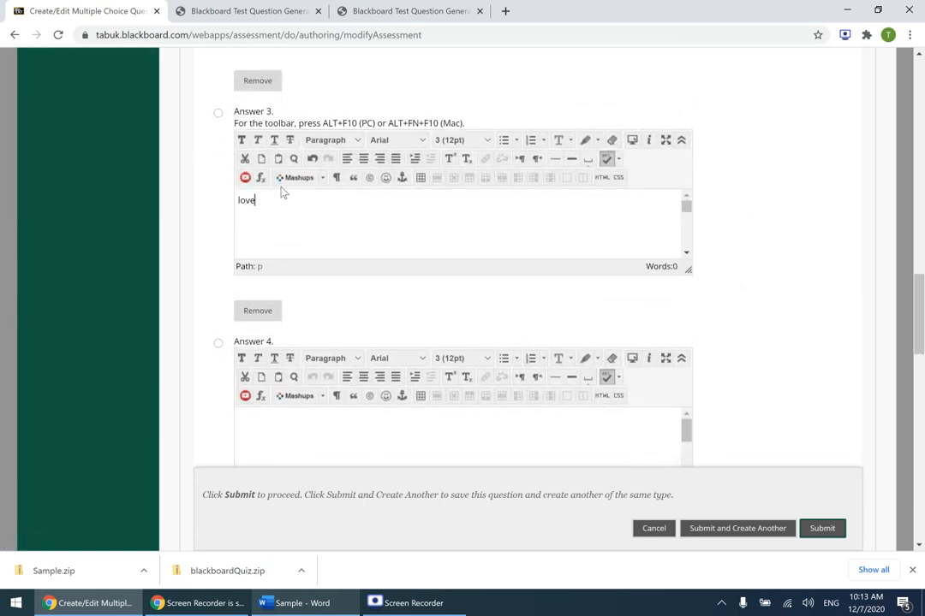
pyautogui.scroll(2, 282, 192)
pyautogui.scroll(-2, 205, 217)
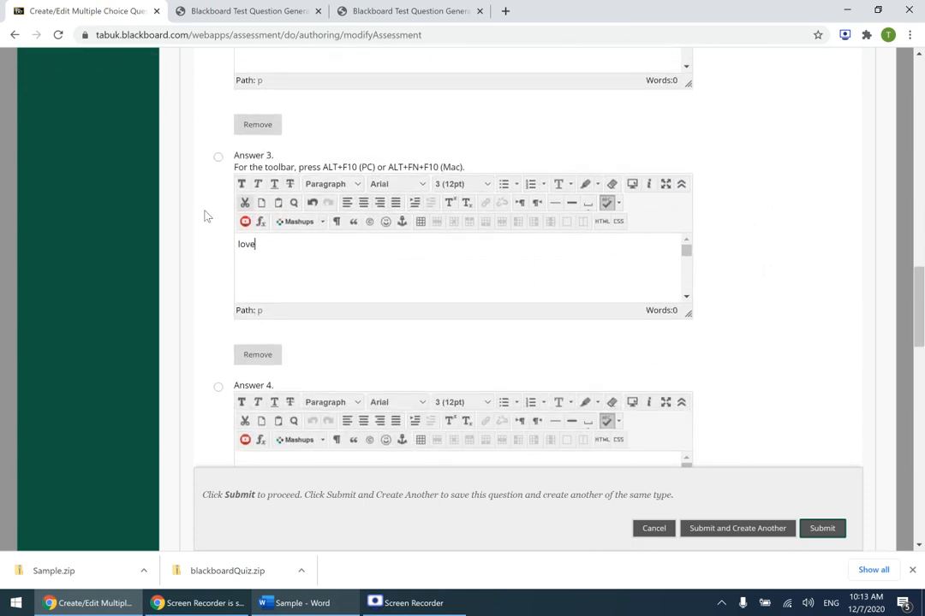
pyautogui.click(218, 157)
# Step: Fill in Answer 4 as "loves" and submit the question, continuing with another of the same type
pyautogui.scroll(-3, 396, 324)
pyautogui.click(237, 255)
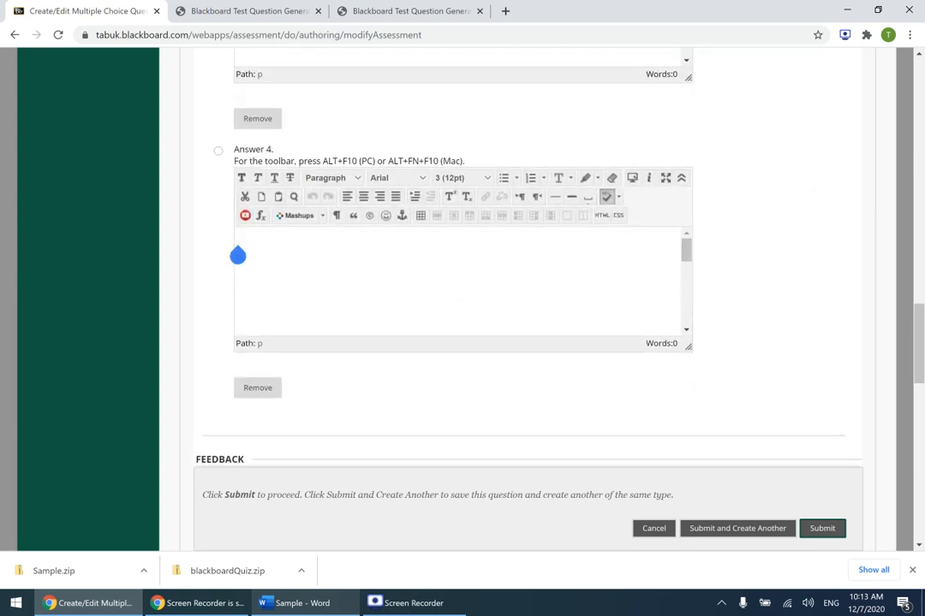
pyautogui.write('loves')
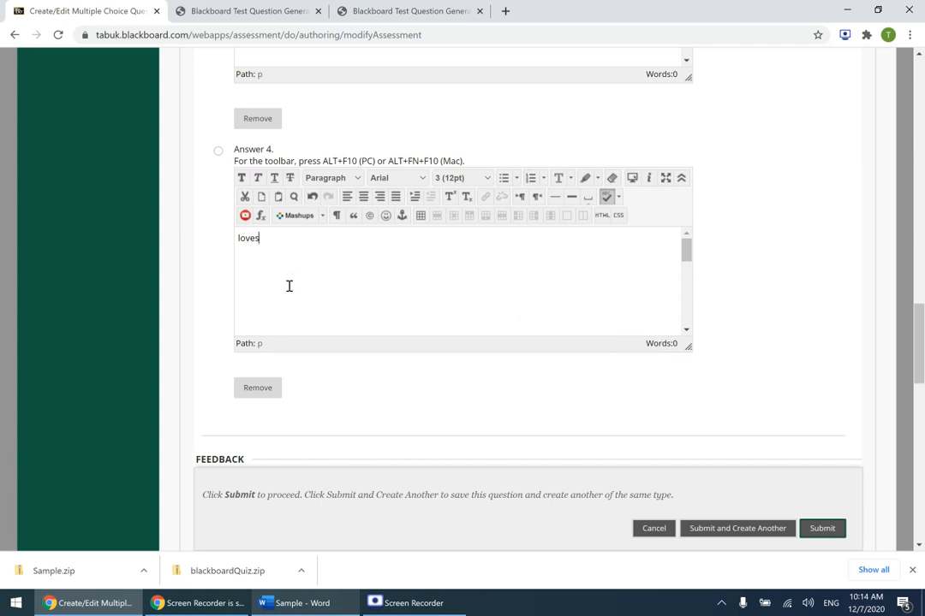
pyautogui.click(728, 532)
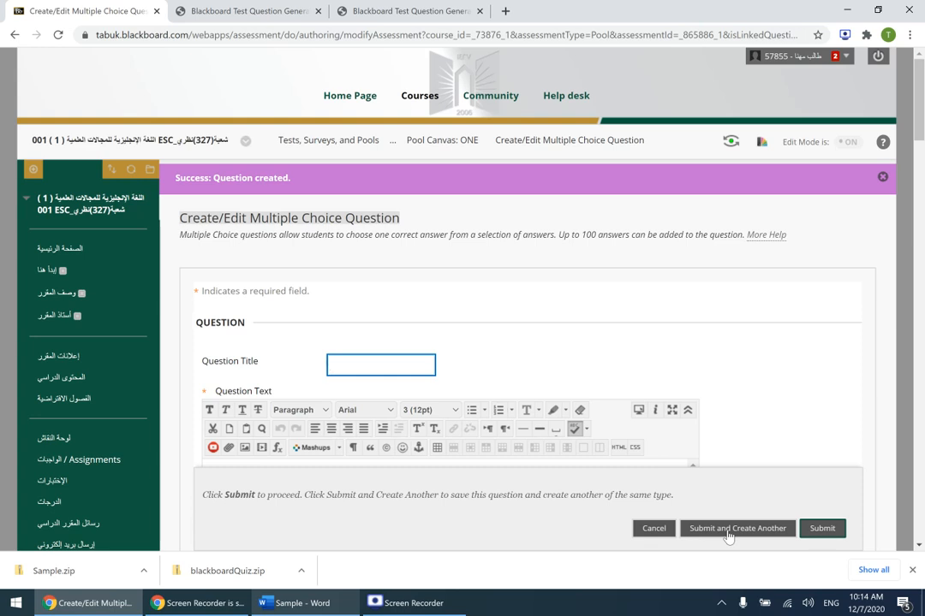
# Step: Title the second question 2 and enter its question text "Let ____ go."
pyautogui.write('2')
pyautogui.scroll(-2, 729, 536)
pyautogui.click(206, 282)
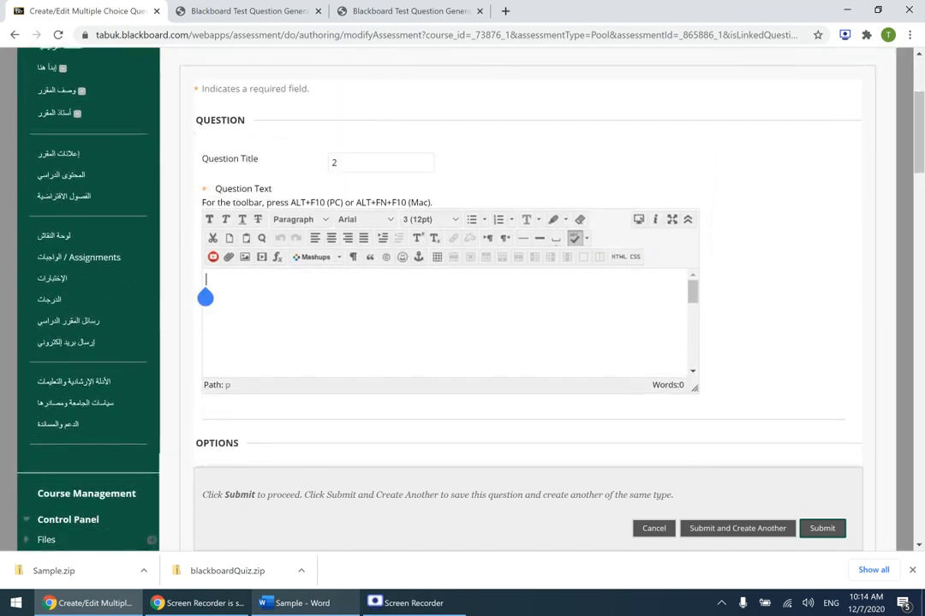
pyautogui.write('Let ____ go.')
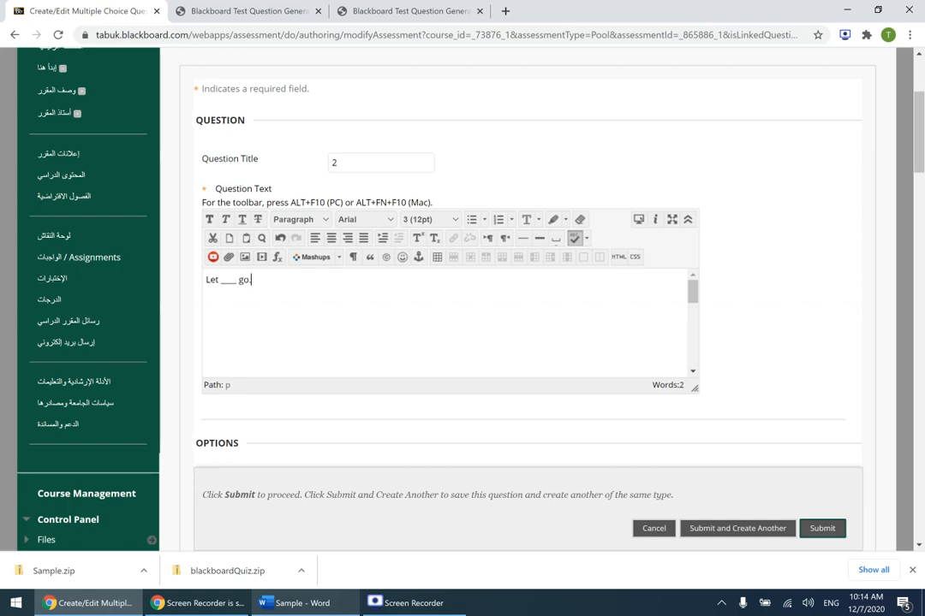
# Step: Fill in Answer 1 as "us" and Answer 2 as "we" for the second question
pyautogui.scroll(-6, 531, 300)
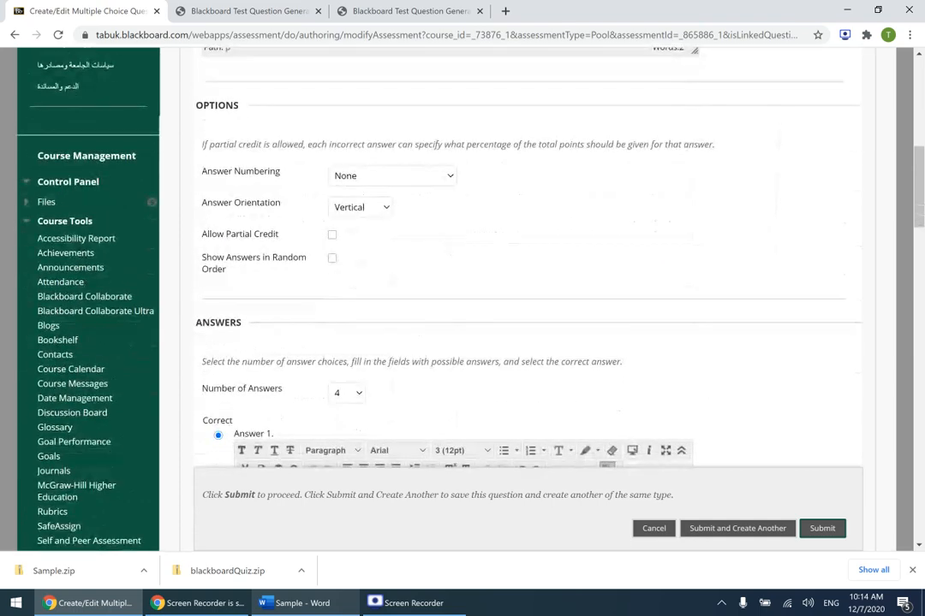
pyautogui.click(237, 394)
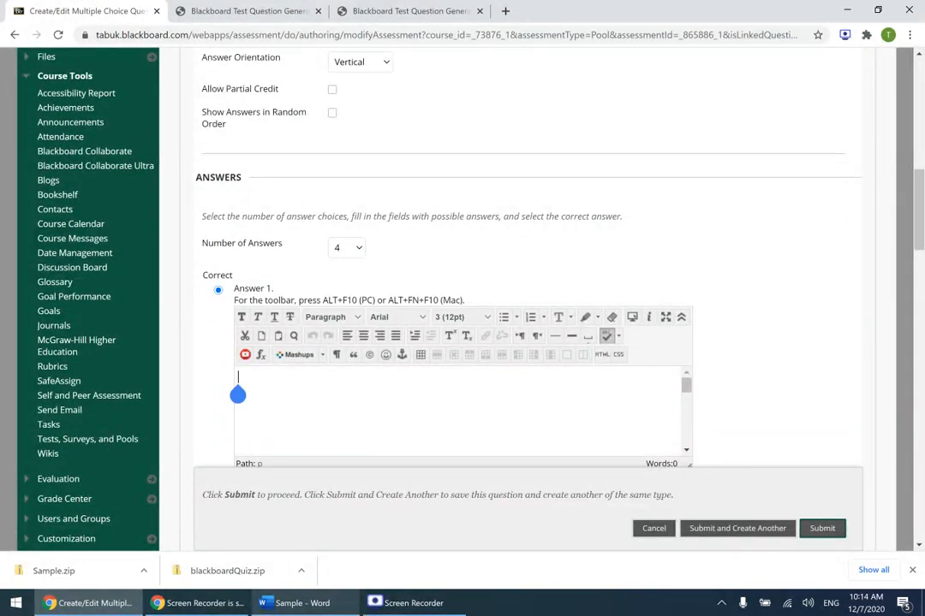
pyautogui.write('us')
pyautogui.scroll(-4, 237, 319)
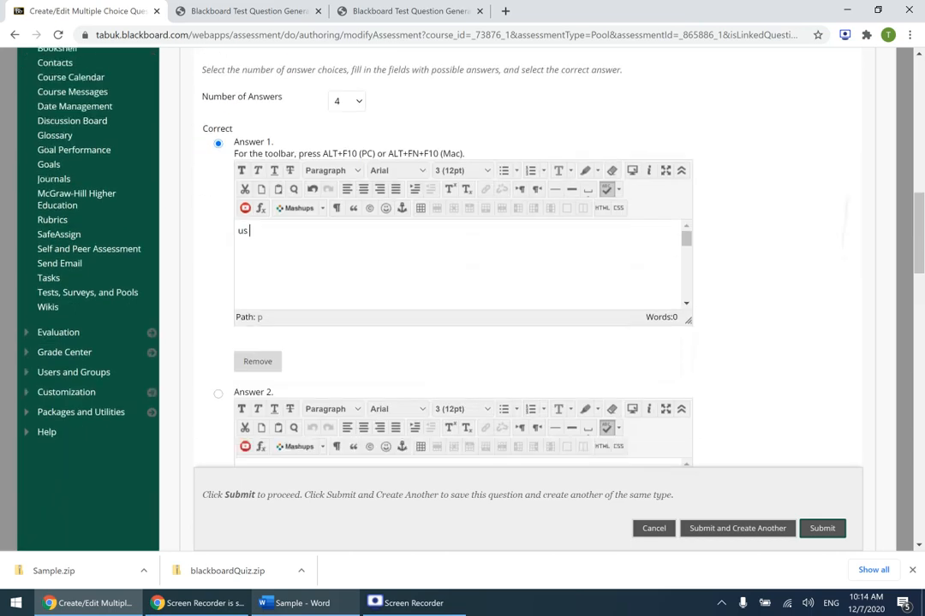
pyautogui.click(237, 318)
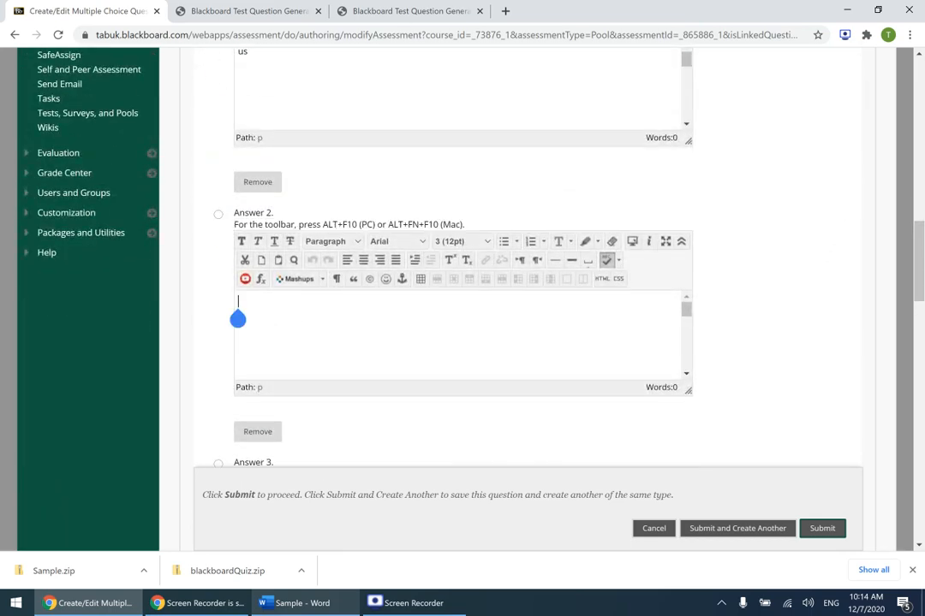
pyautogui.write('we')
# Step: Fill in Answer 3 as "ours" and Answer 4 as "our" for the second question
pyautogui.scroll(-4, 238, 318)
pyautogui.click(237, 260)
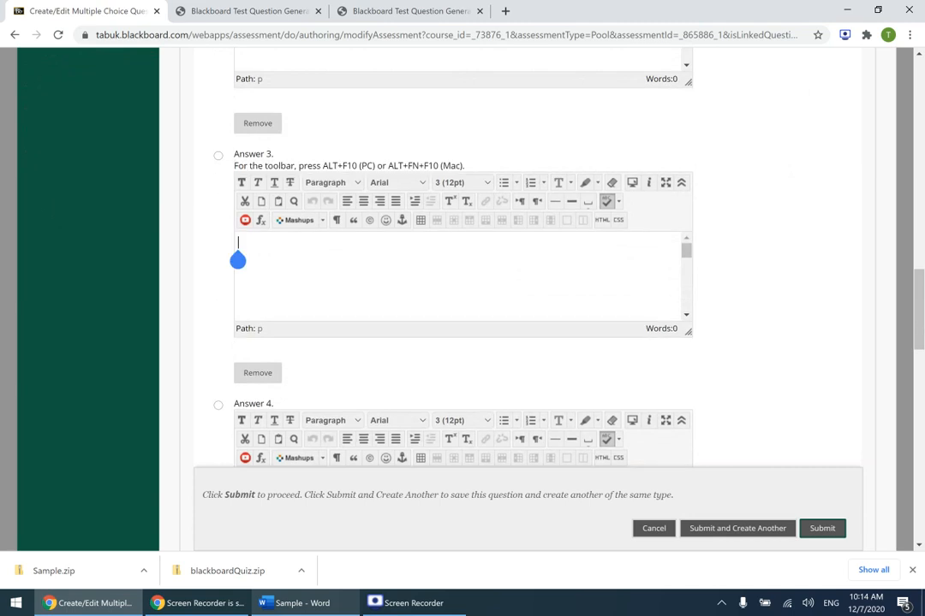
pyautogui.write('ours')
pyautogui.scroll(-4, 237, 221)
pyautogui.click(237, 221)
pyautogui.write('our')
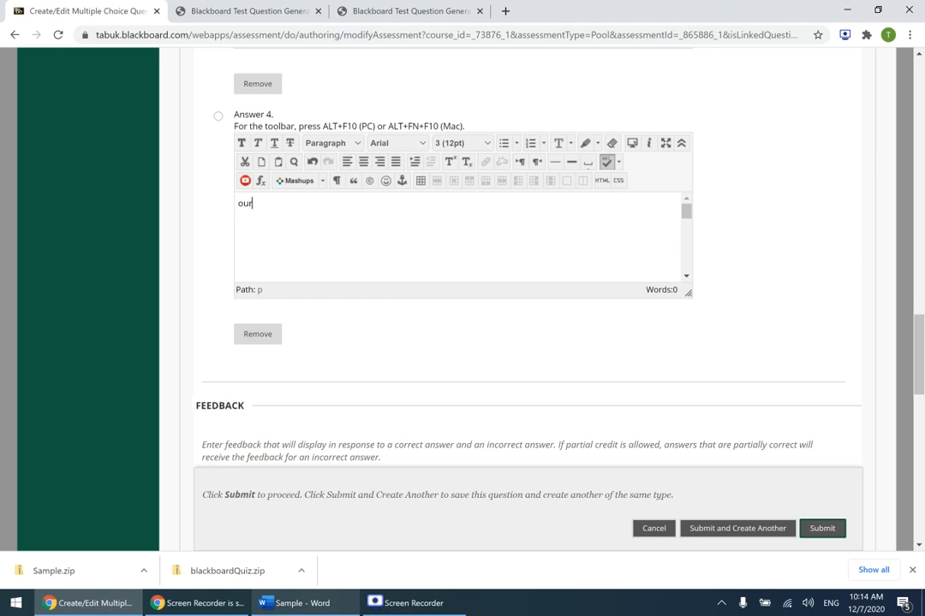
# Step: Check the correct-answer choice, submit the second question and view the pool's question list
pyautogui.scroll(4, 528, 257)
pyautogui.scroll(6, 482, 407)
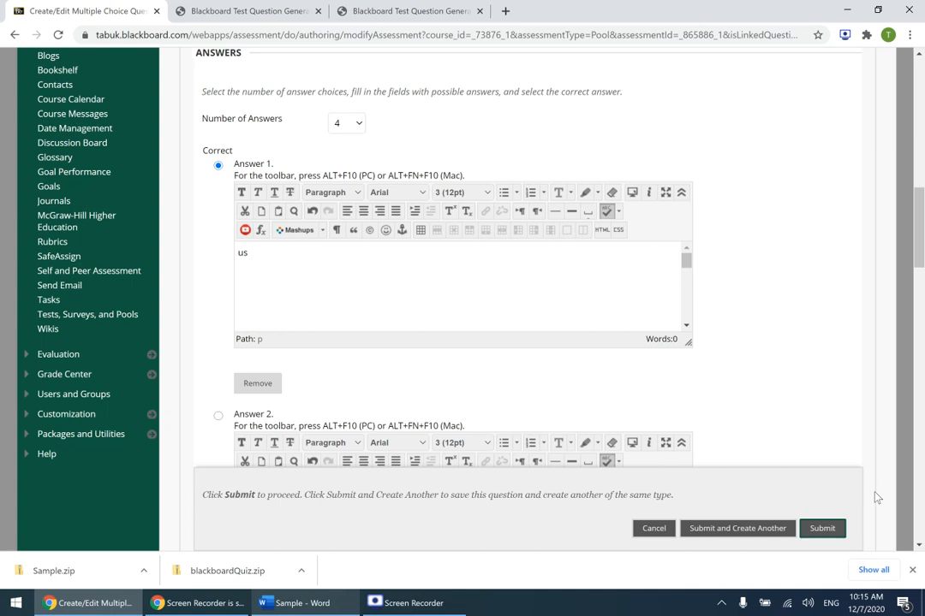
pyautogui.click(822, 529)
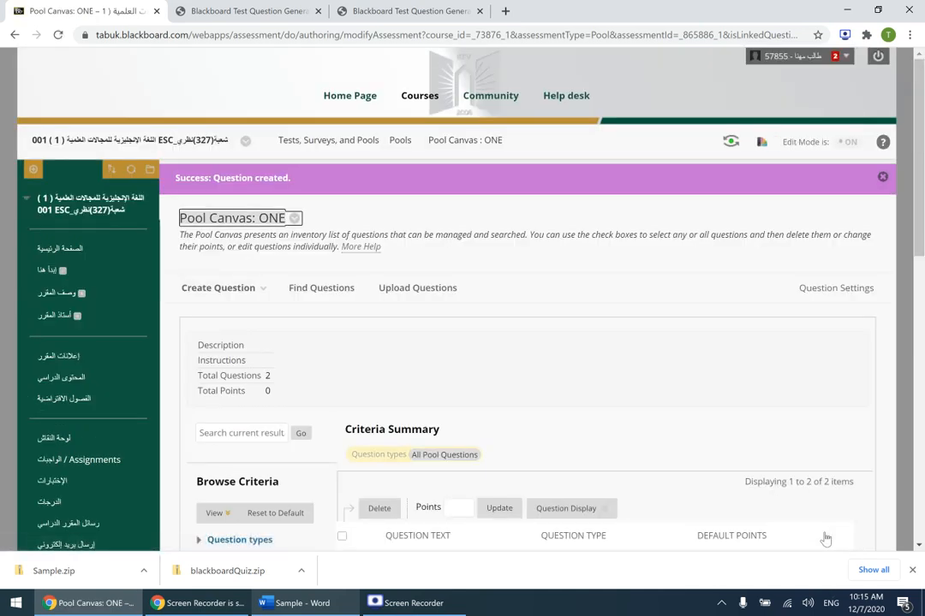
pyautogui.scroll(-3, 556, 341)
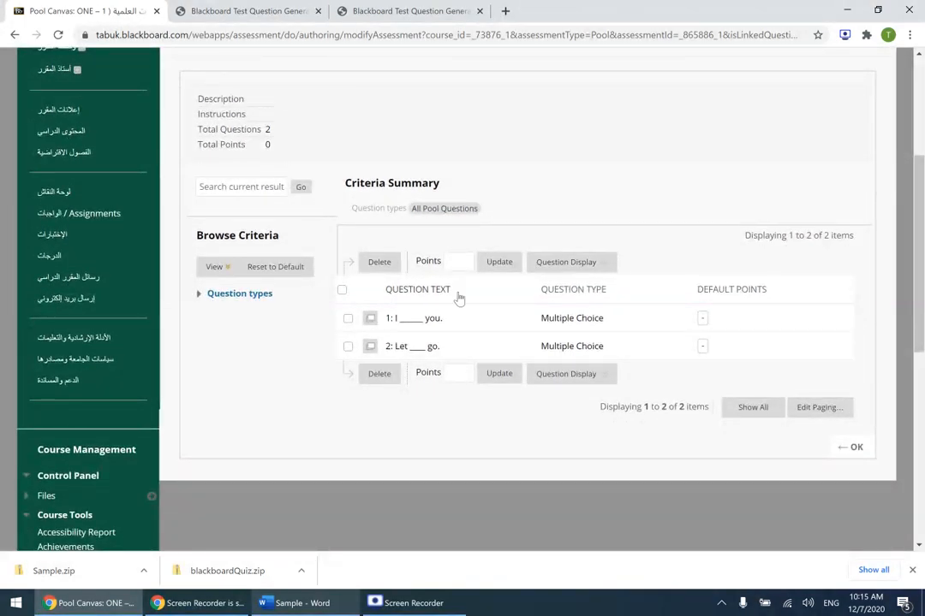
# Step: Set the default points of all questions in the pool to 1 and return to the list of pools
pyautogui.click(341, 292)
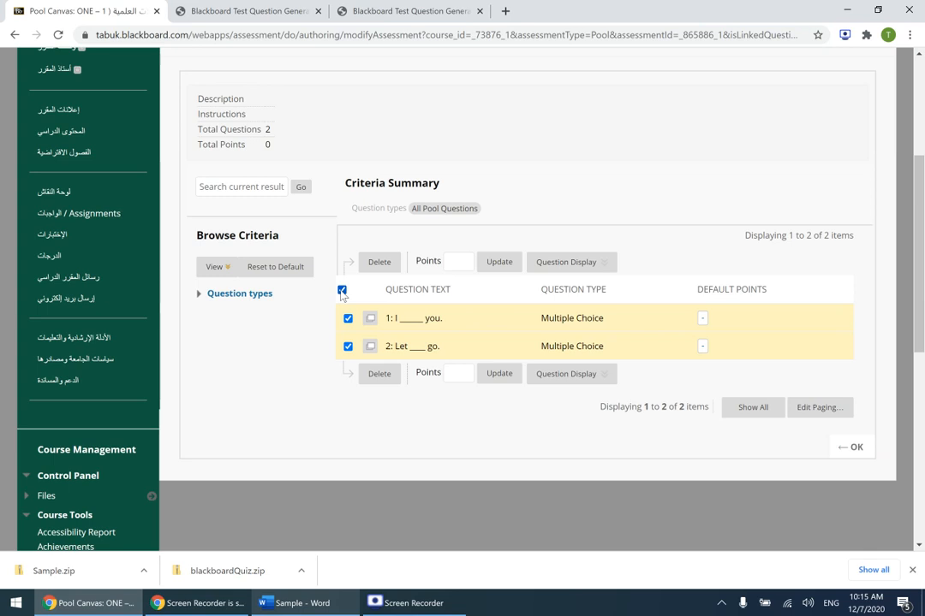
pyautogui.click(452, 263)
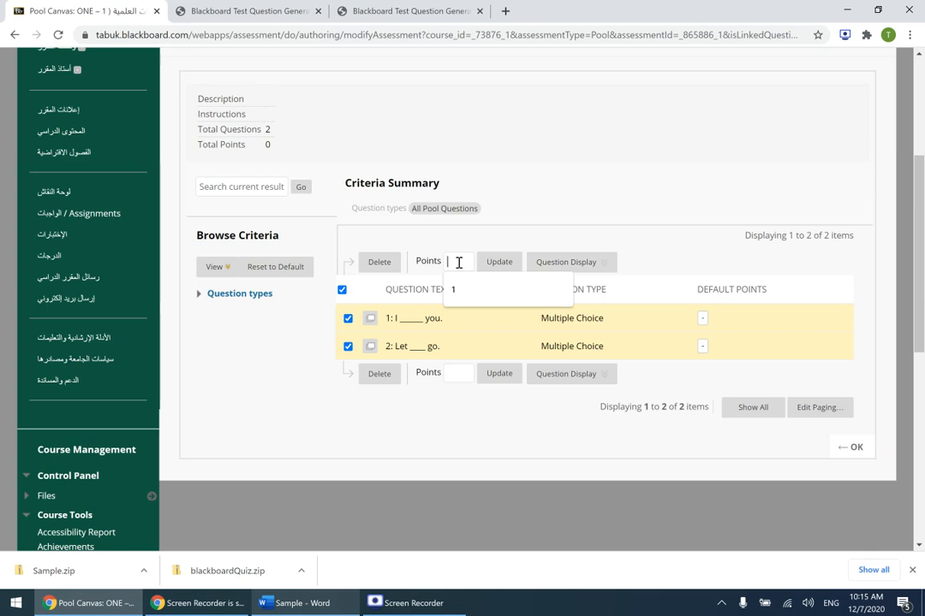
pyautogui.write('3')
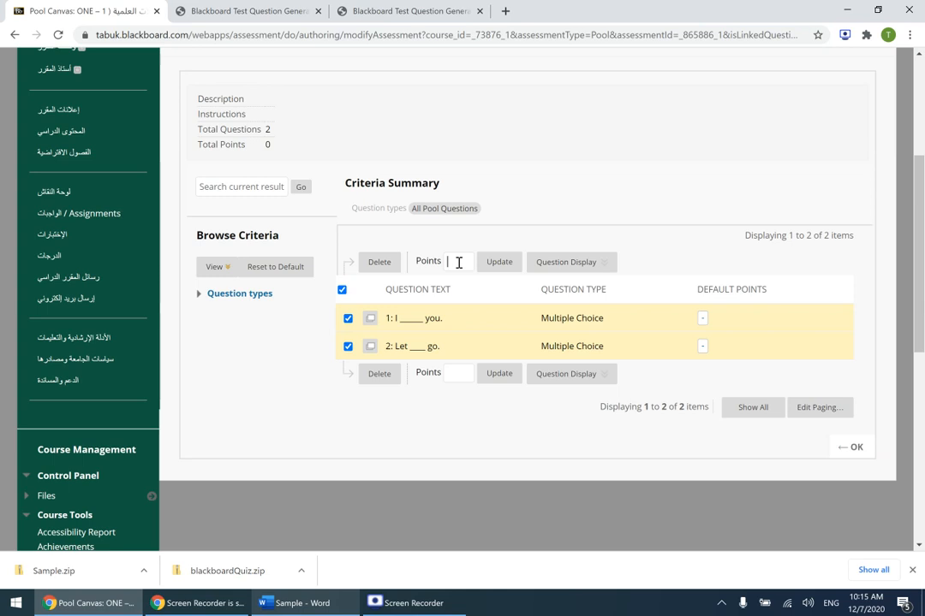
pyautogui.write('1')
pyautogui.click(500, 262)
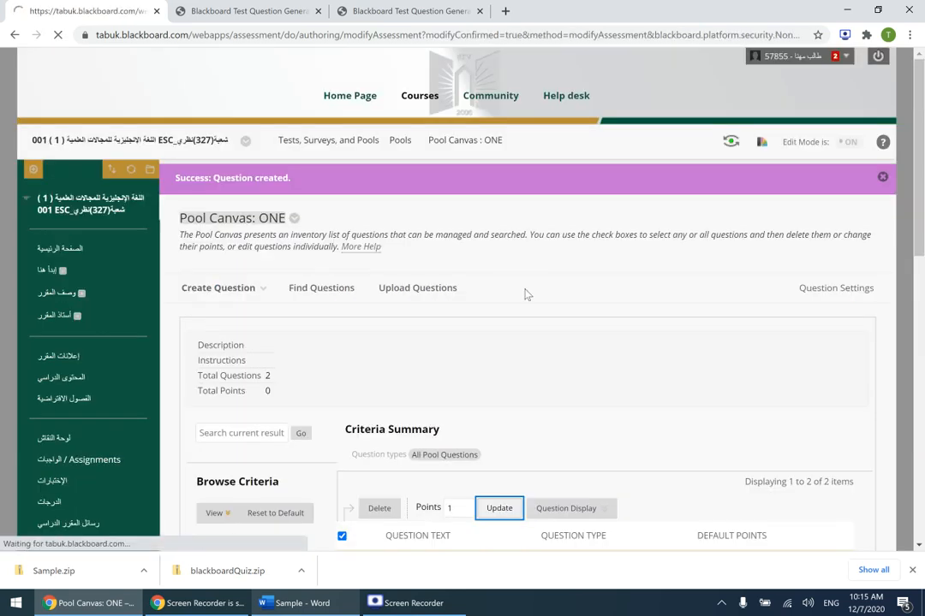
pyautogui.scroll(-3, 669, 448)
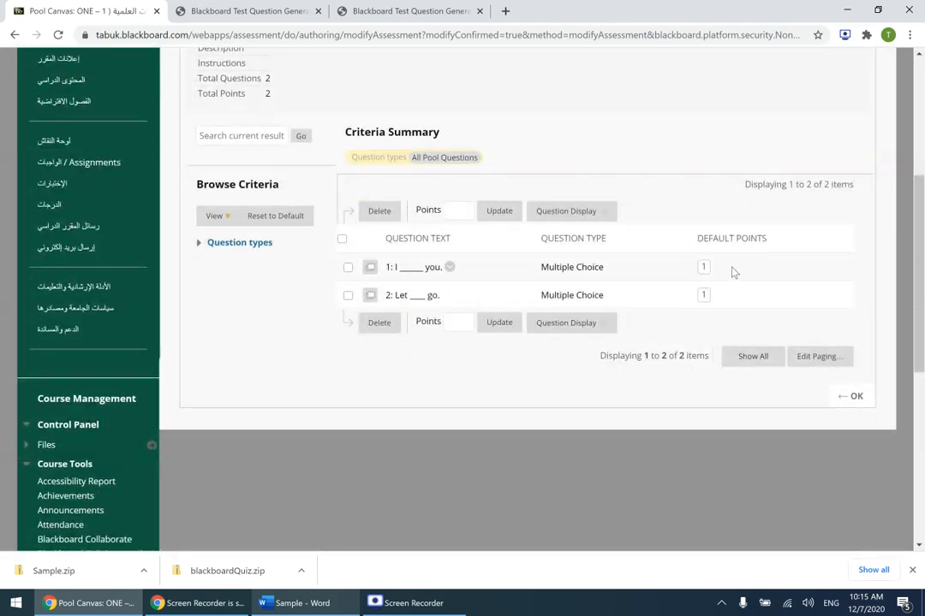
pyautogui.click(858, 399)
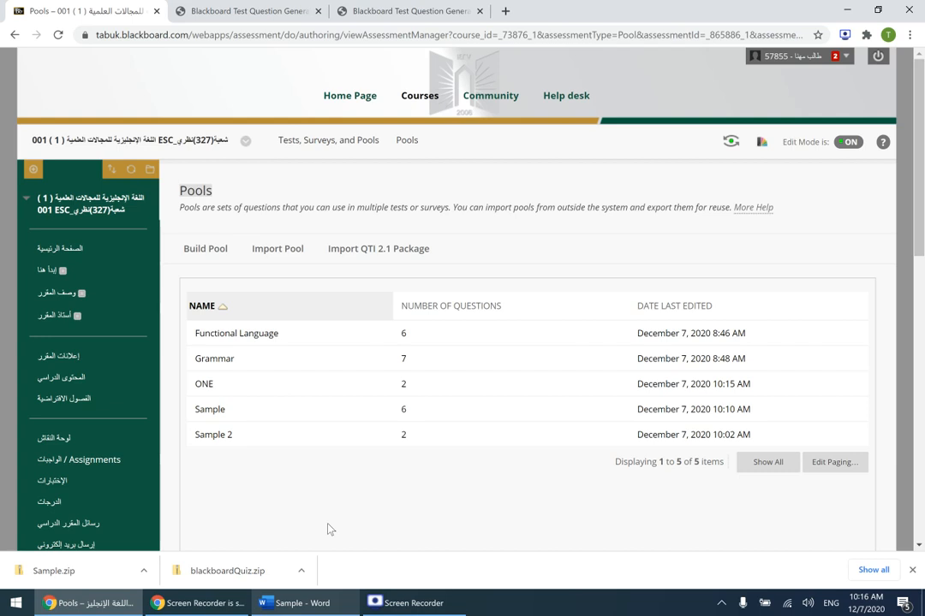
# Step: Switch to the Sample document in Word, look through its questions and copy the entire text
pyautogui.click(318, 606)
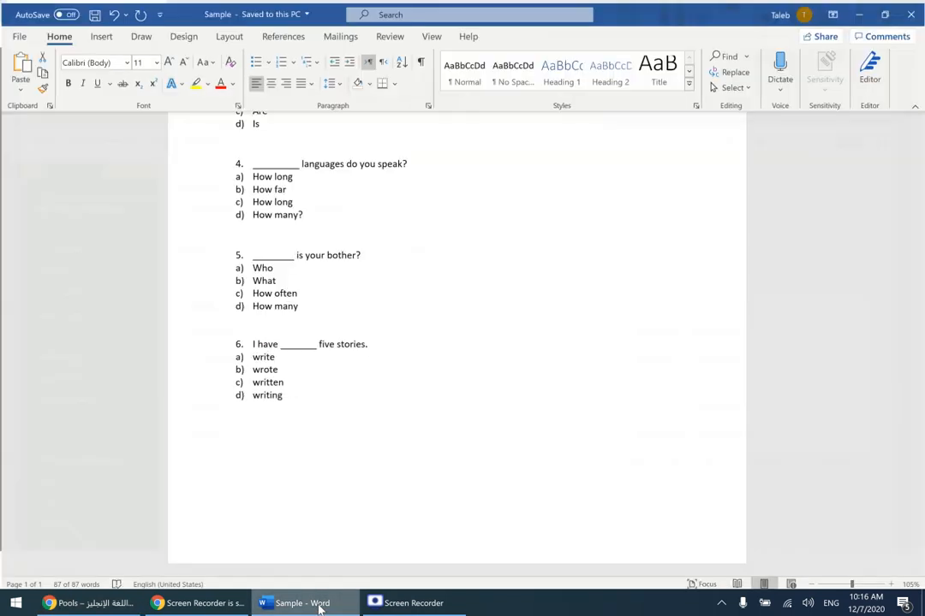
pyautogui.hotkey('ctrl', 'a')
pyautogui.click(328, 308)
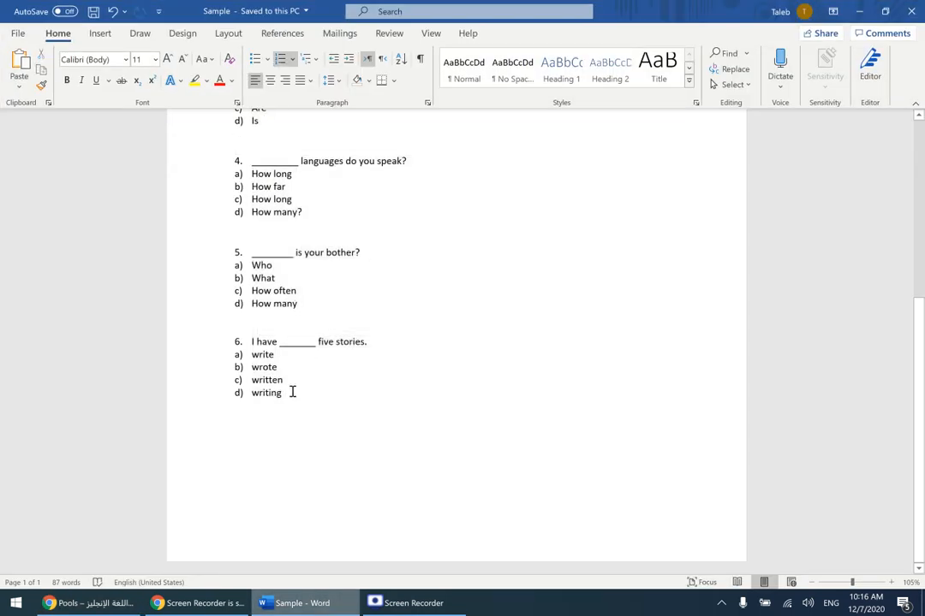
pyautogui.scroll(5, 292, 391)
pyautogui.scroll(-3, 292, 392)
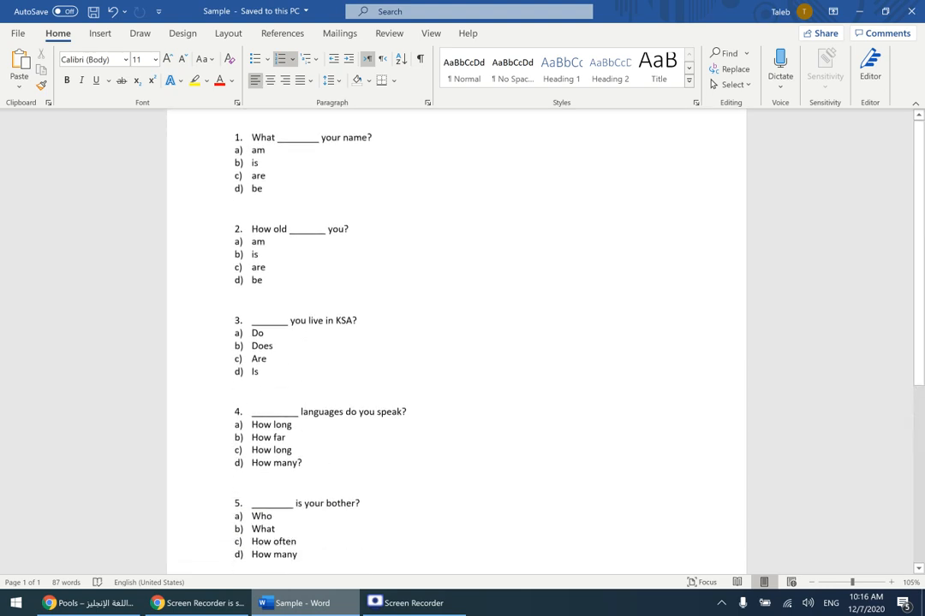
pyautogui.scroll(4, 456, 342)
pyautogui.scroll(-1, 456, 343)
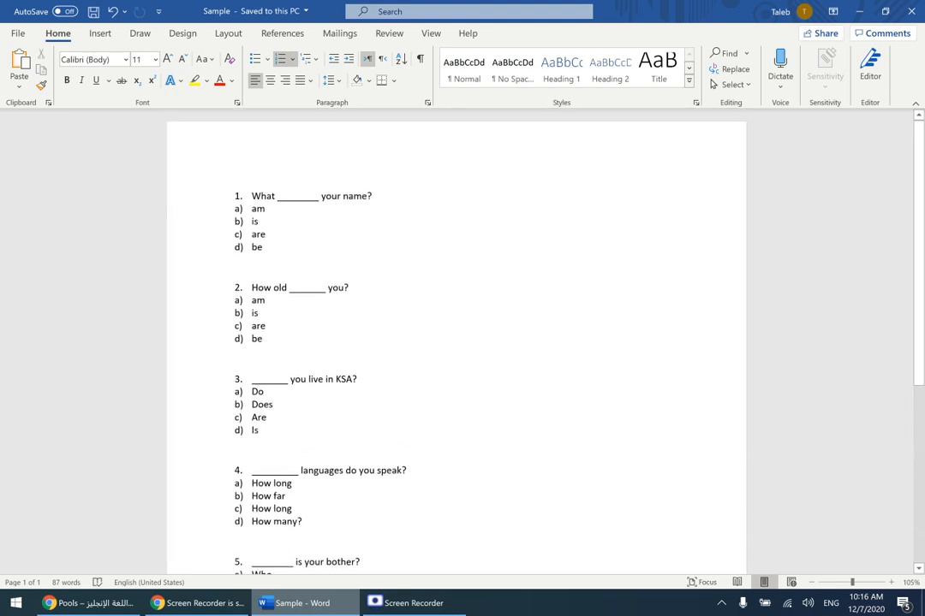
pyautogui.hotkey('ctrl', 'a')
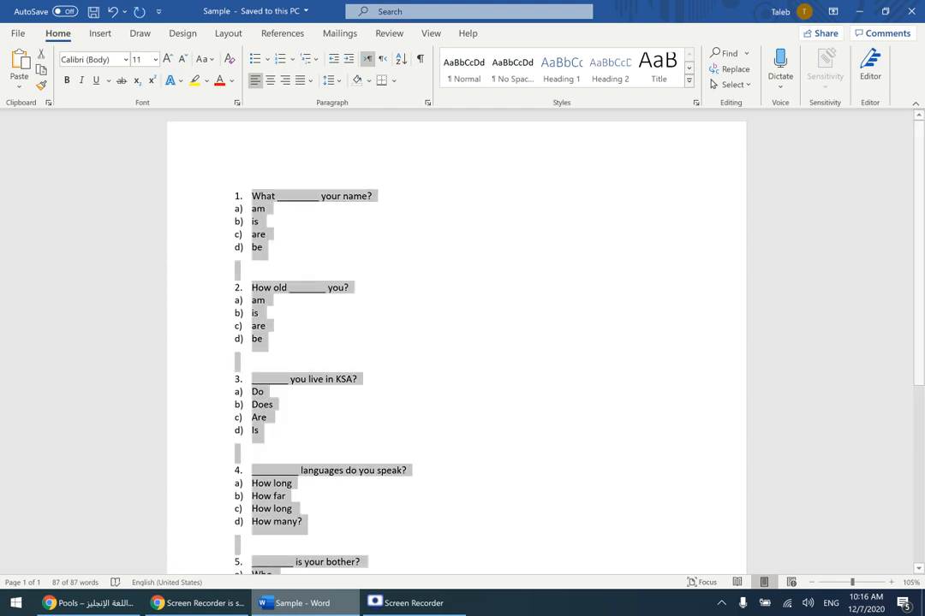
pyautogui.rightClick(260, 311)
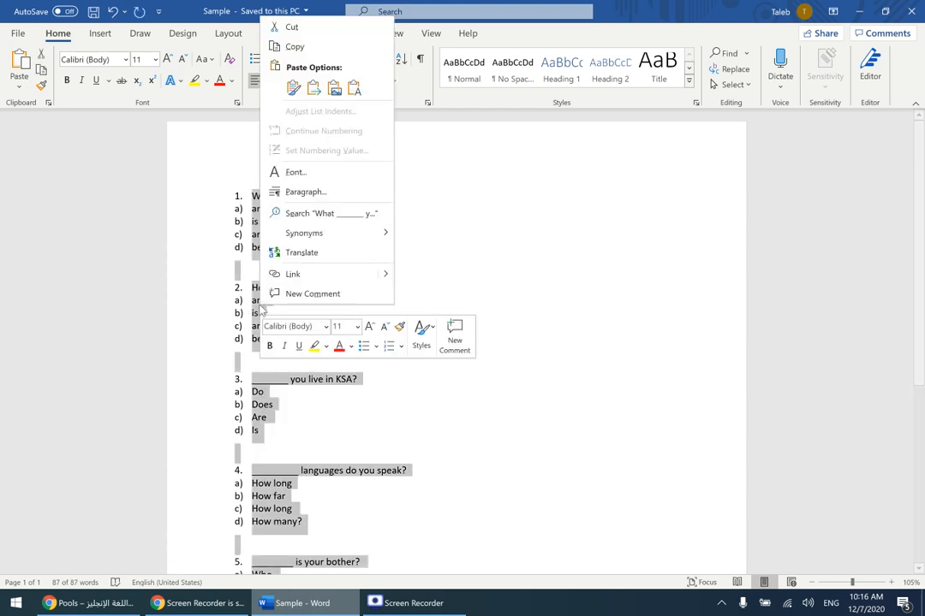
pyautogui.click(280, 50)
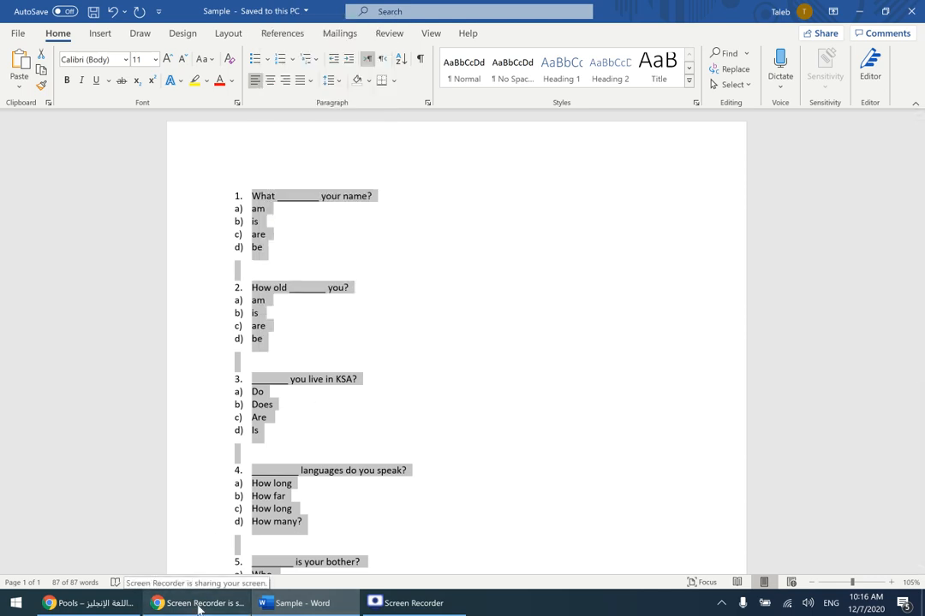
# Step: Switch back to Chrome and view the test already generated in the first Blackboard Test Generator page
pyautogui.click(90, 606)
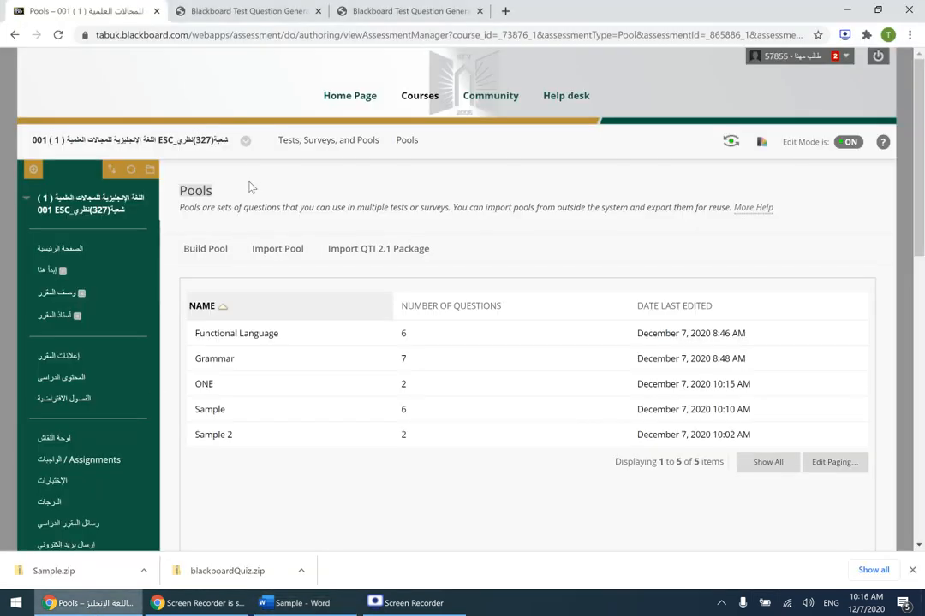
pyautogui.click(251, 10)
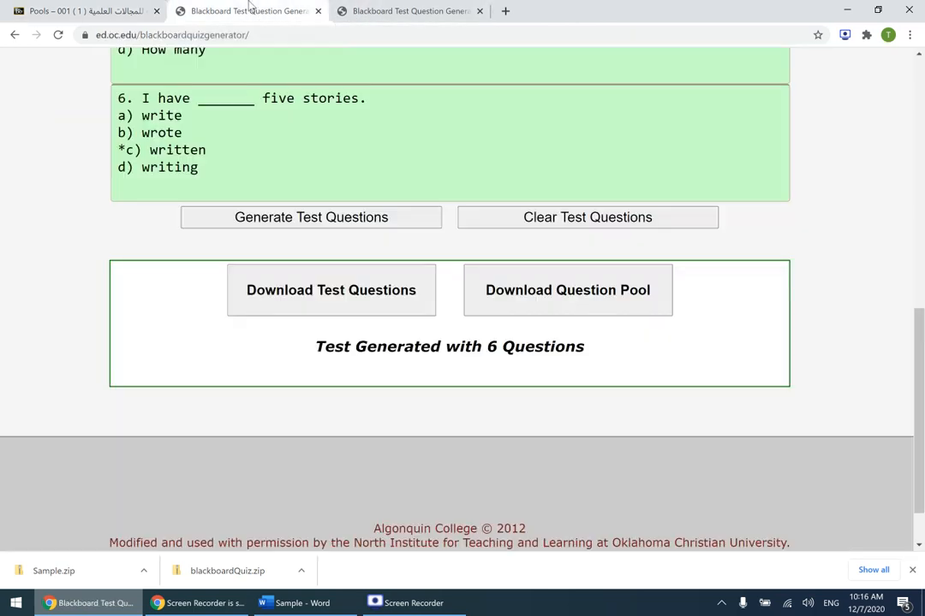
pyautogui.click(350, 218)
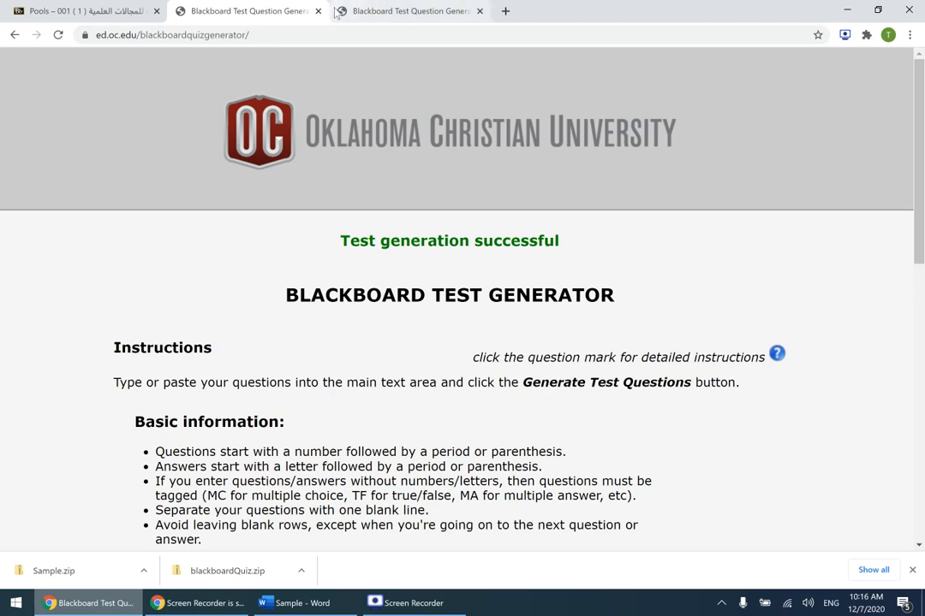
# Step: Search the web for "oklahoma test generator" and open the Blackboard Test Question Generator result
pyautogui.click(369, 10)
pyautogui.click(377, 35)
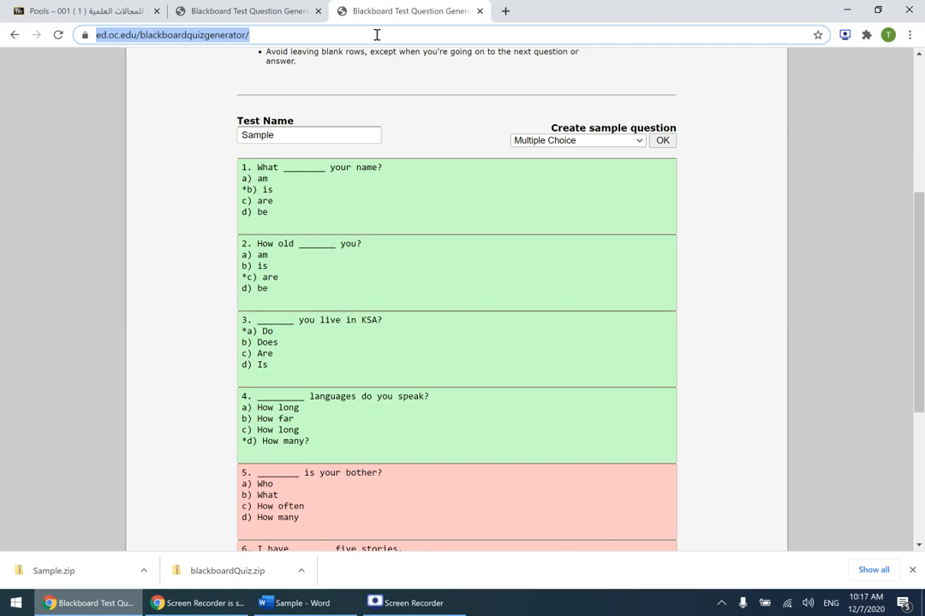
pyautogui.write('t')
pyautogui.press('BackSpace')
pyautogui.press('BackSpace')
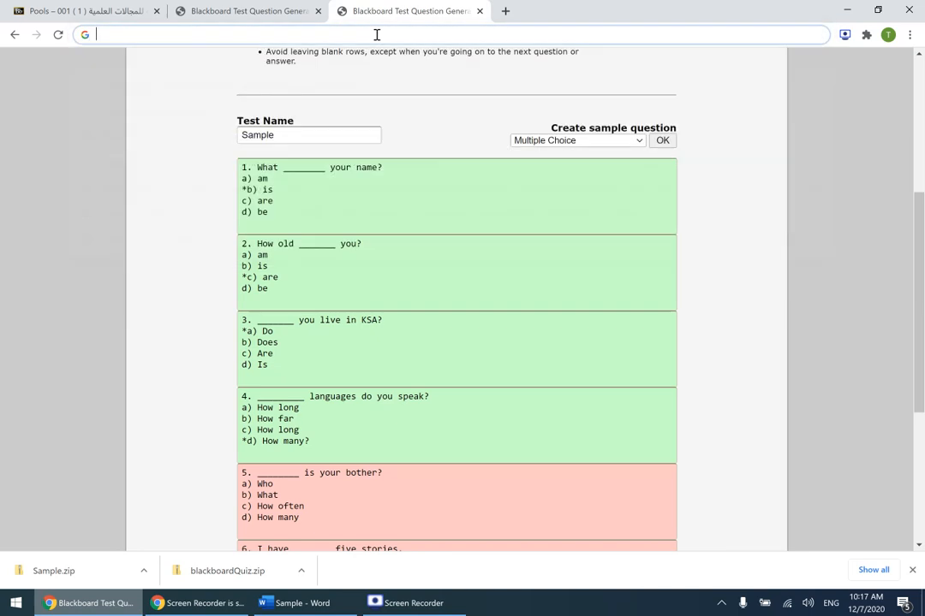
pyautogui.write('okla')
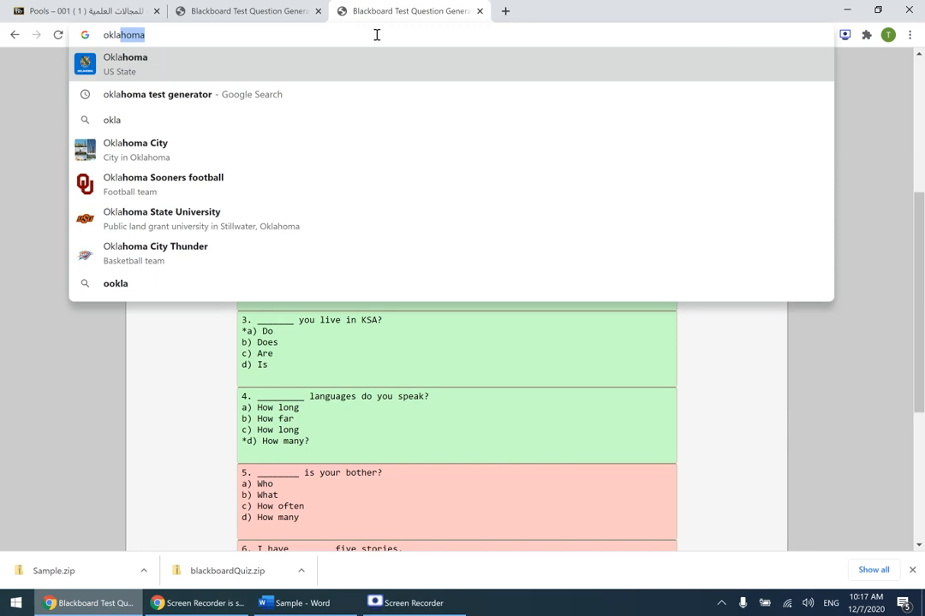
pyautogui.click(153, 100)
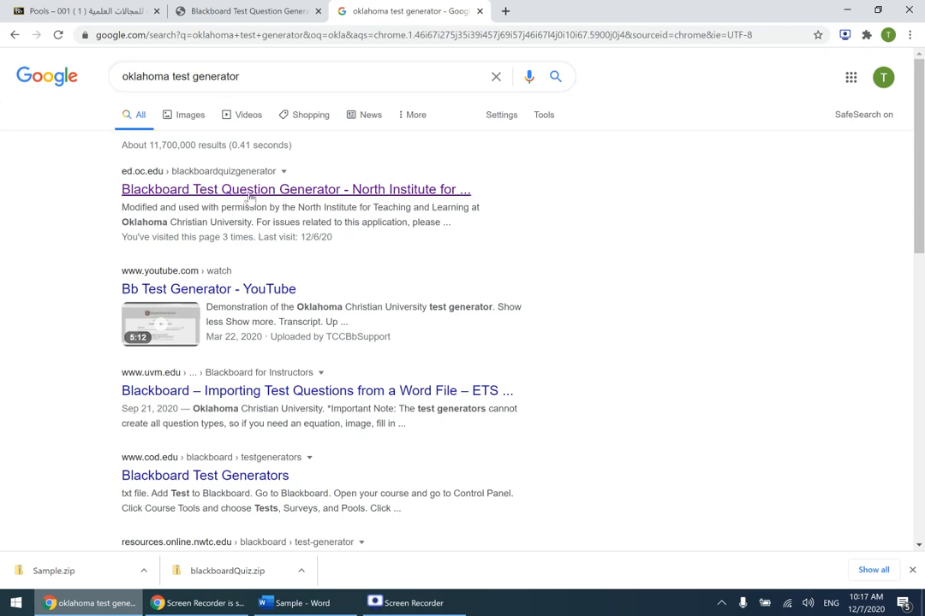
pyautogui.click(127, 188)
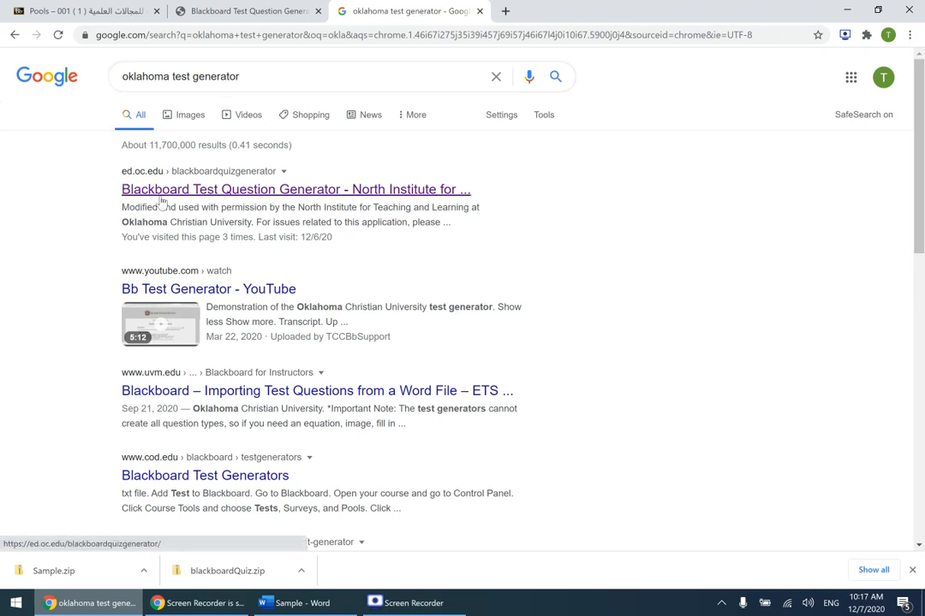
pyautogui.click(222, 193)
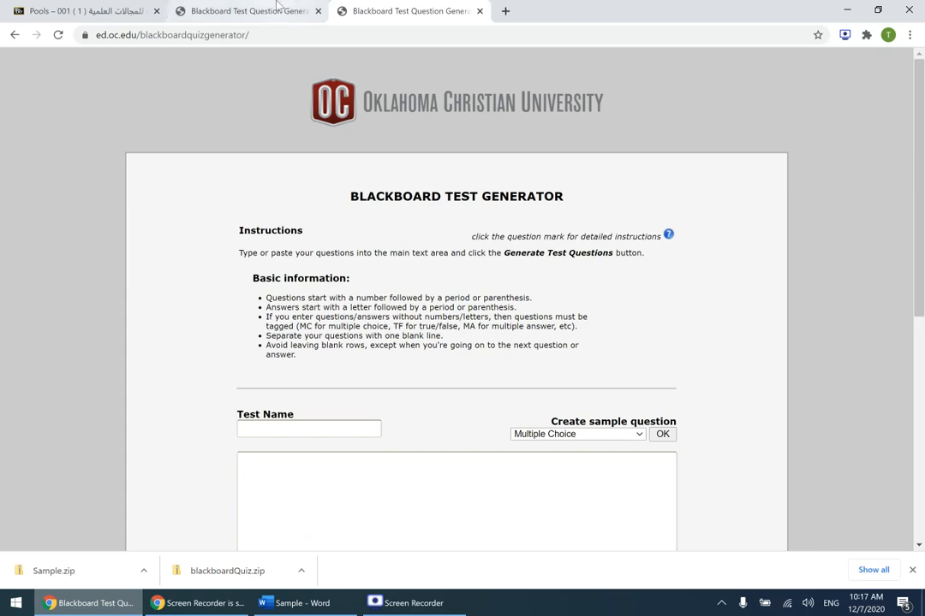
pyautogui.click(277, 9)
pyautogui.click(372, 9)
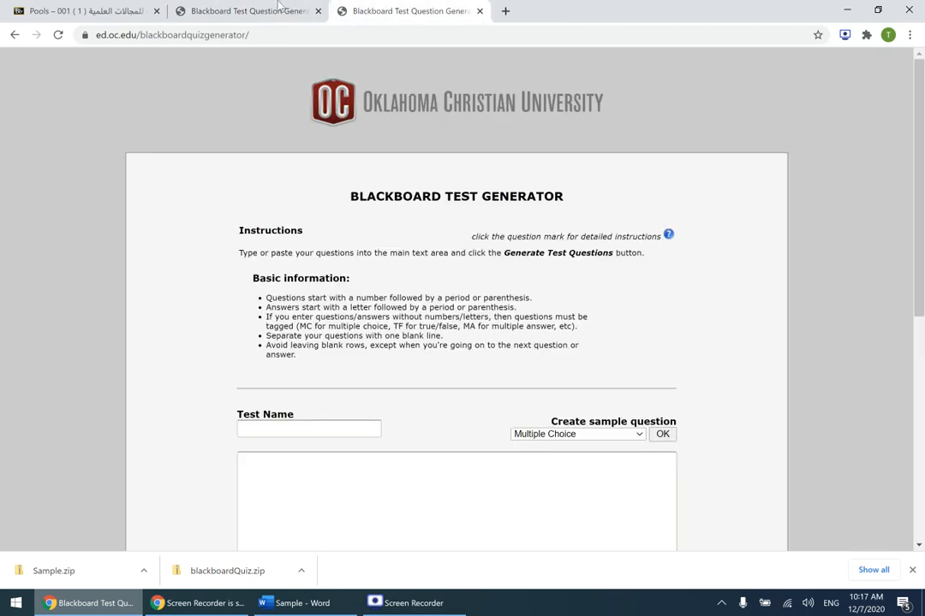
pyautogui.click(236, 7)
pyautogui.scroll(-6, 462, 343)
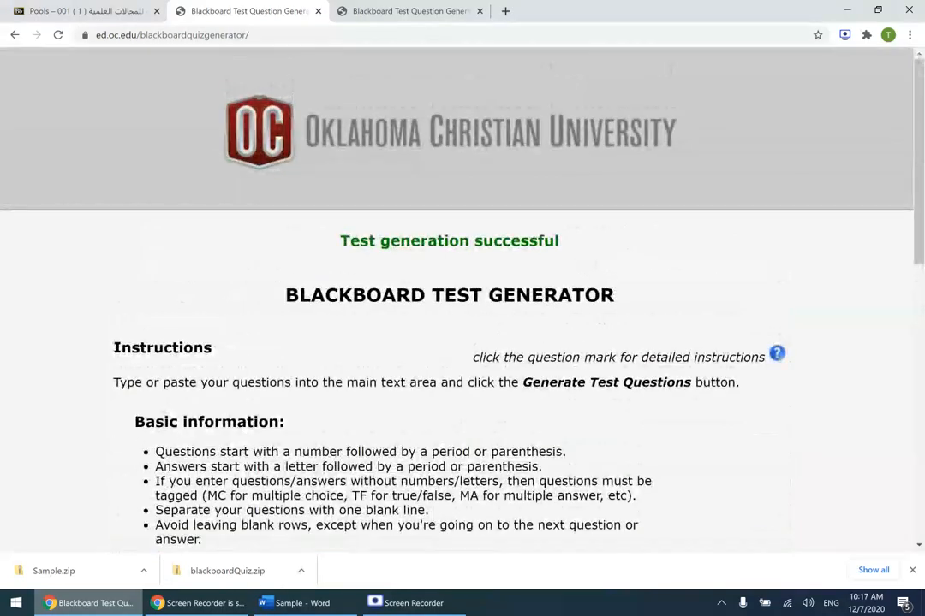
pyautogui.click(338, 8)
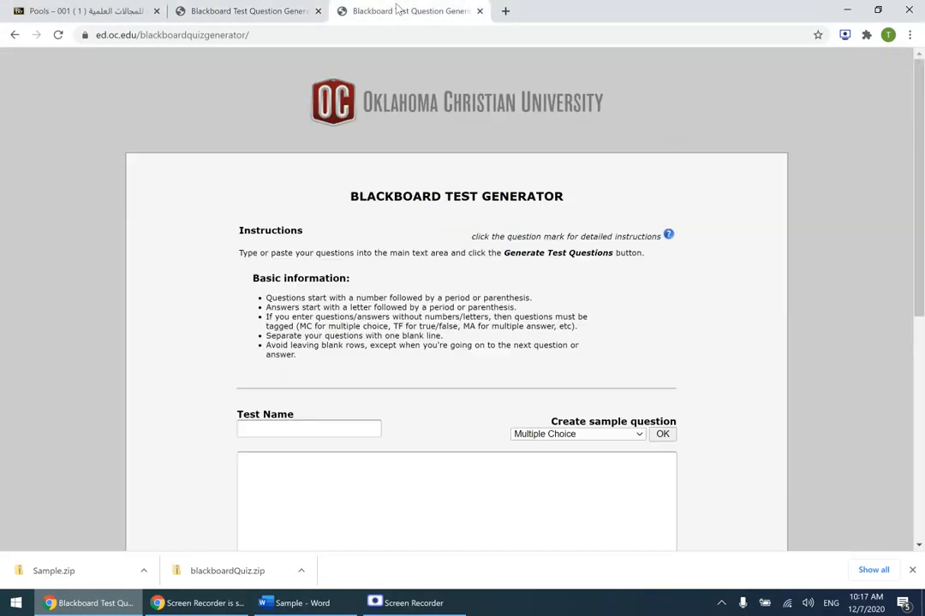
# Step: Paste the copied questions into the generator's empty question text area
pyautogui.scroll(-3, 370, 508)
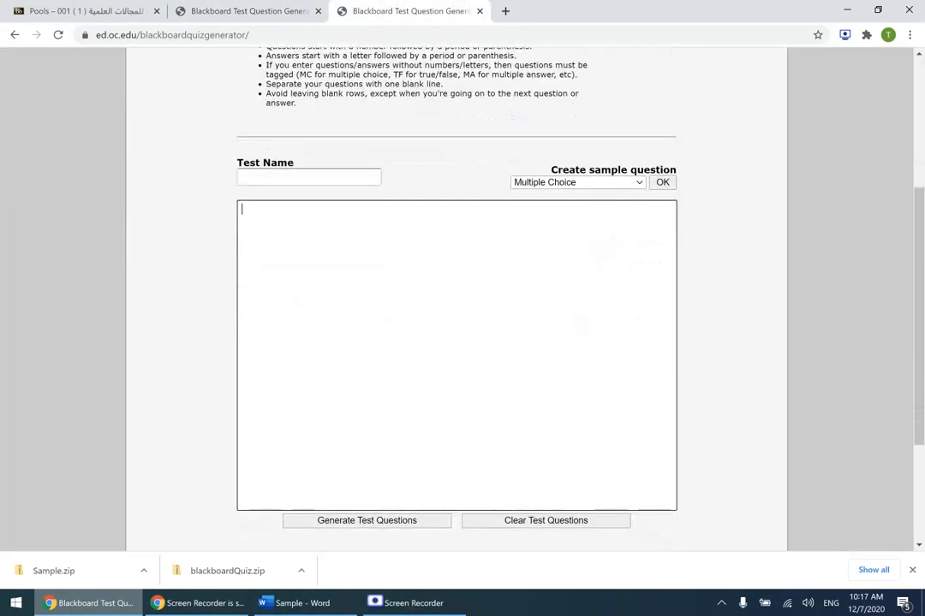
pyautogui.scroll(1, 456, 343)
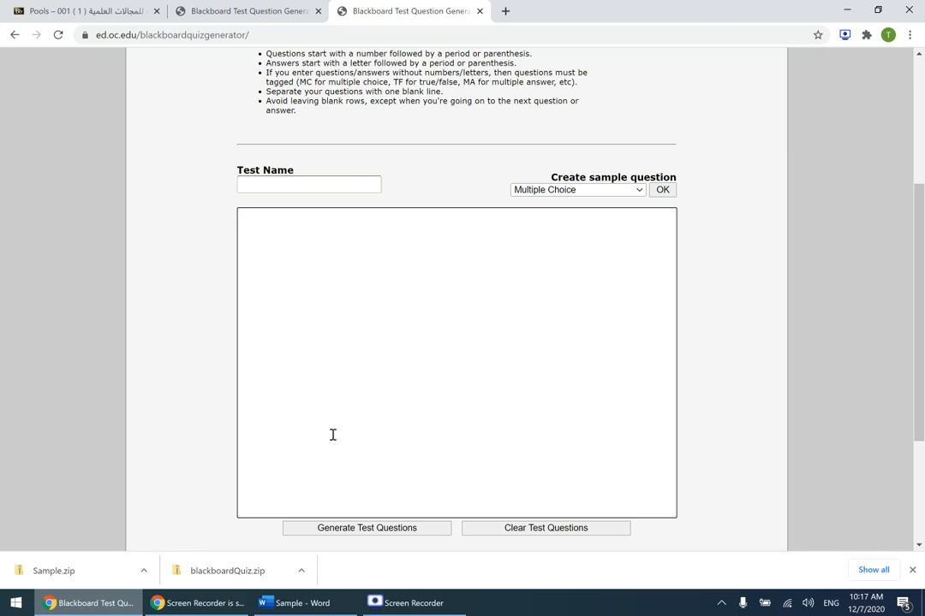
pyautogui.rightClick(268, 224)
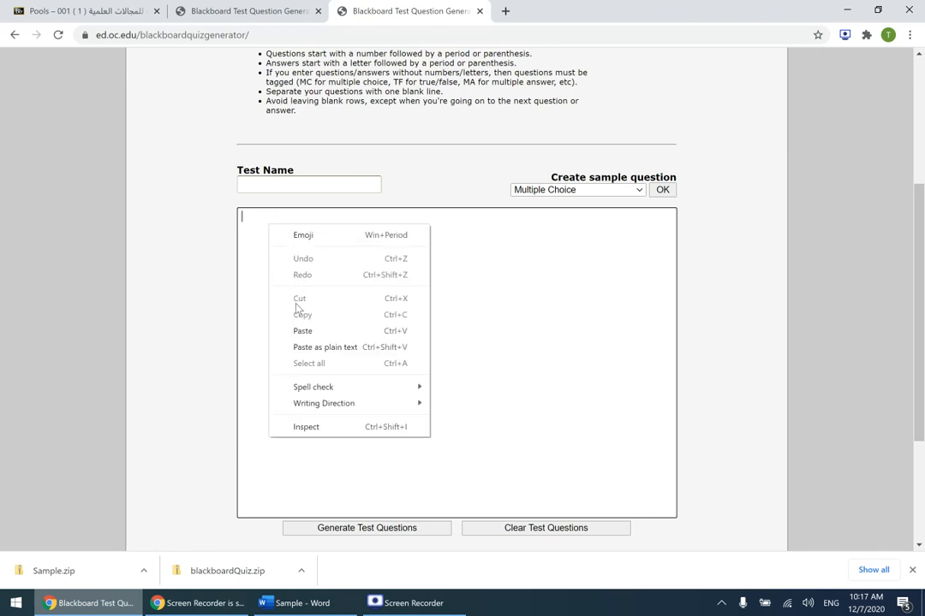
pyautogui.click(302, 331)
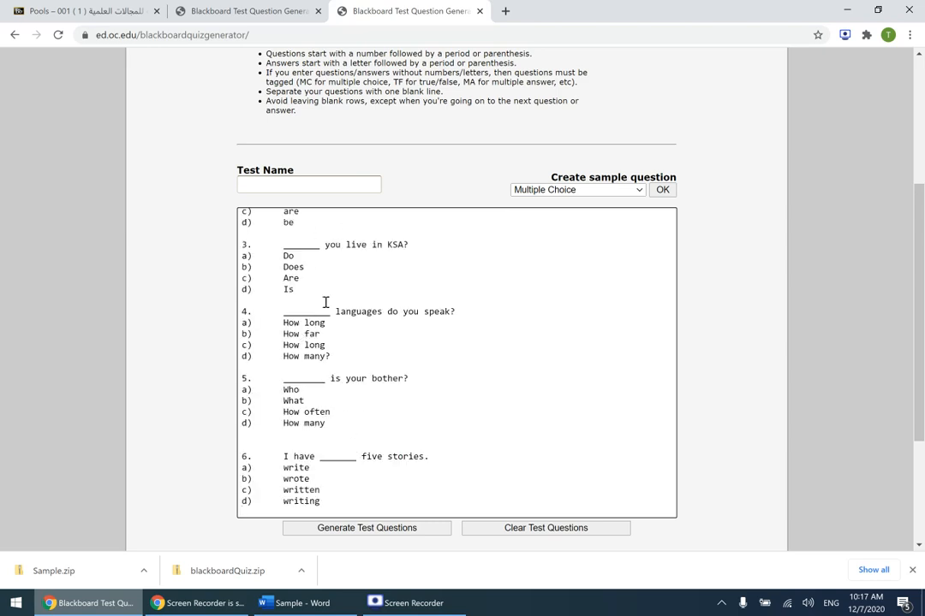
# Step: Name the test Vocabulary and look over the pasted questions back to the first one
pyautogui.scroll(3, 257, 343)
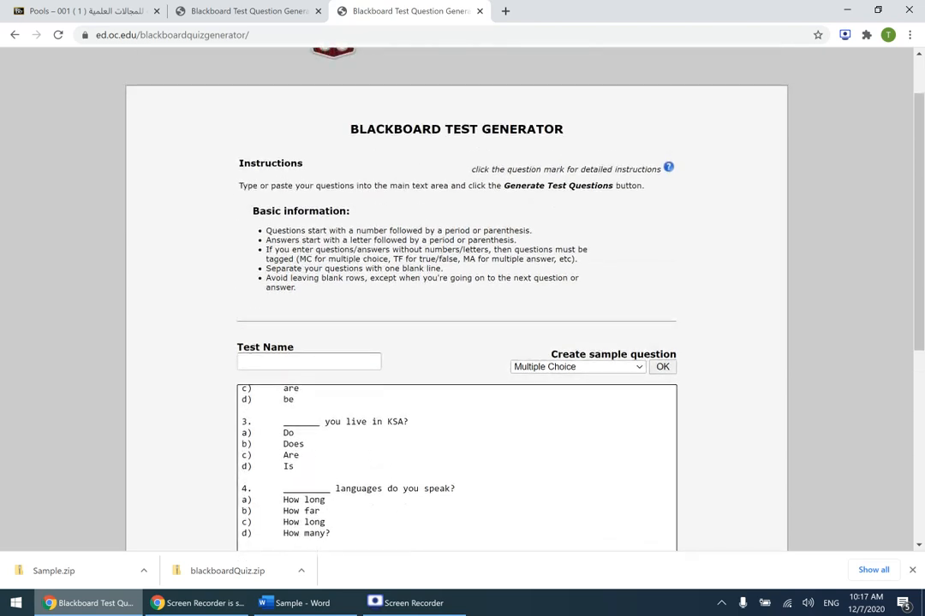
pyautogui.click(300, 366)
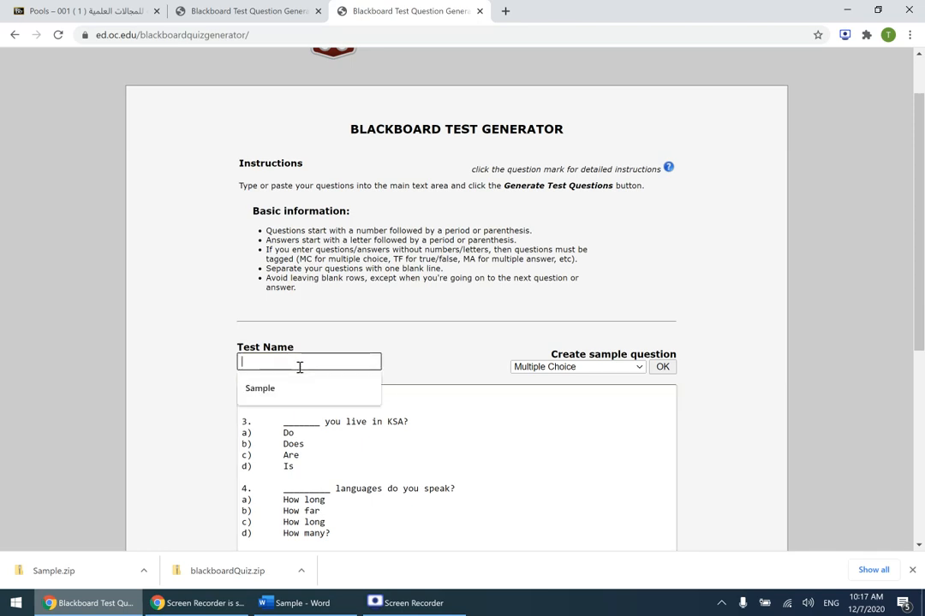
pyautogui.write('Voab')
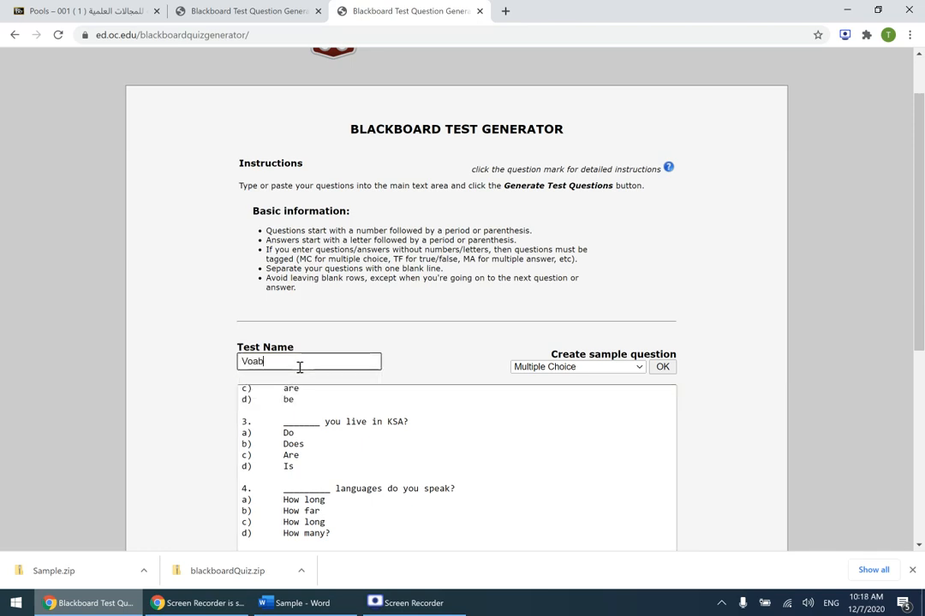
pyautogui.write('ulary')
pyautogui.rightClick(264, 364)
pyautogui.click(296, 374)
pyautogui.scroll(-1, 567, 423)
pyautogui.scroll(-1, 392, 398)
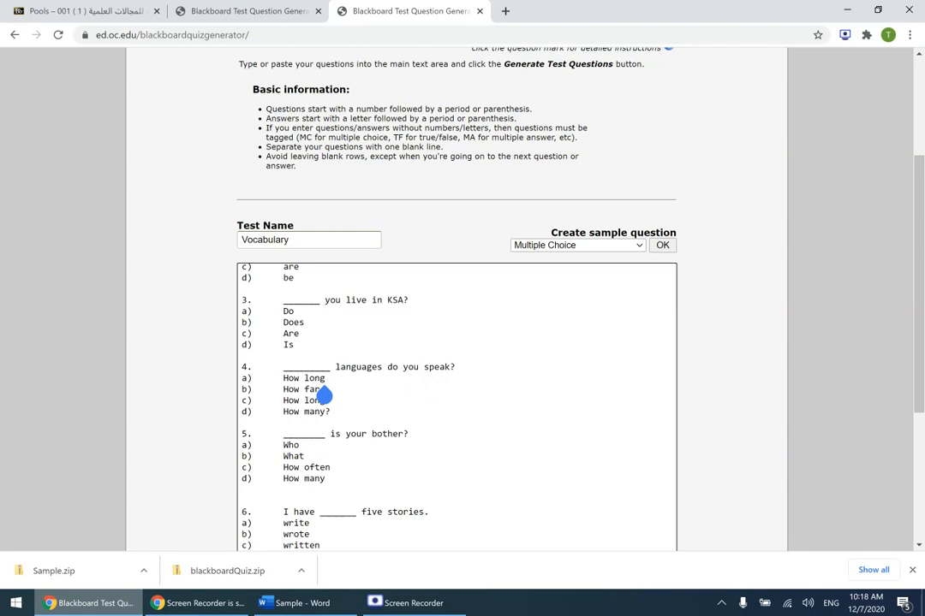
pyautogui.scroll(2, 325, 396)
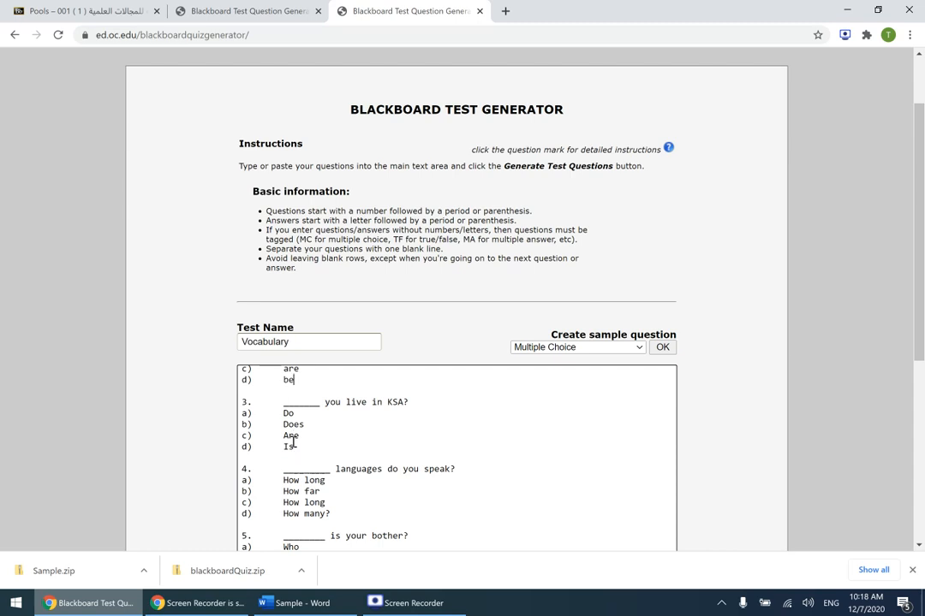
pyautogui.scroll(2, 291, 441)
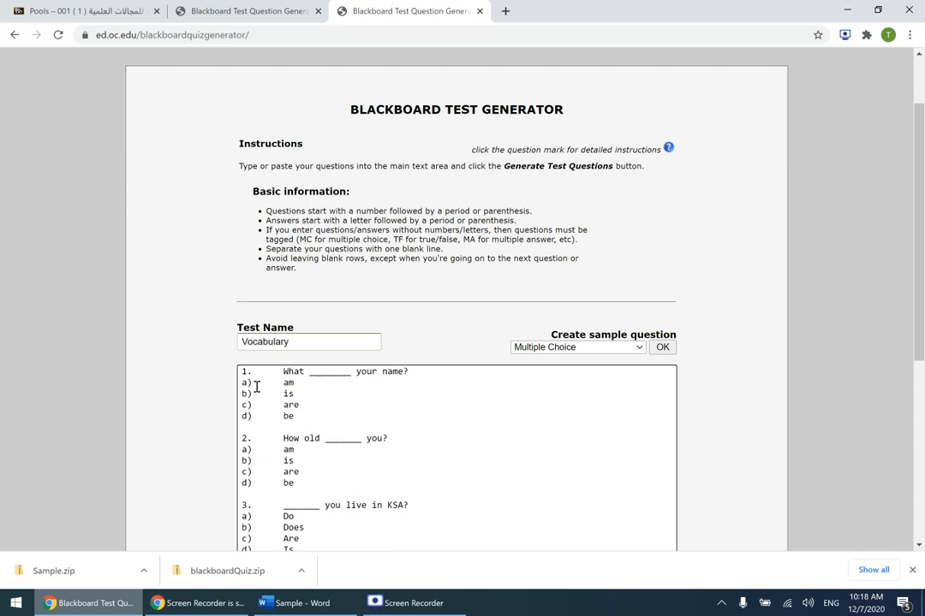
# Step: Mark the correct answers with an asterisk before b) is in question 1 and c) are in question 2
pyautogui.moveTo(251, 384); pyautogui.dragTo(248, 385)
pyautogui.click(259, 426)
pyautogui.click(242, 394)
pyautogui.write('*')
pyautogui.scroll(-2, 273, 461)
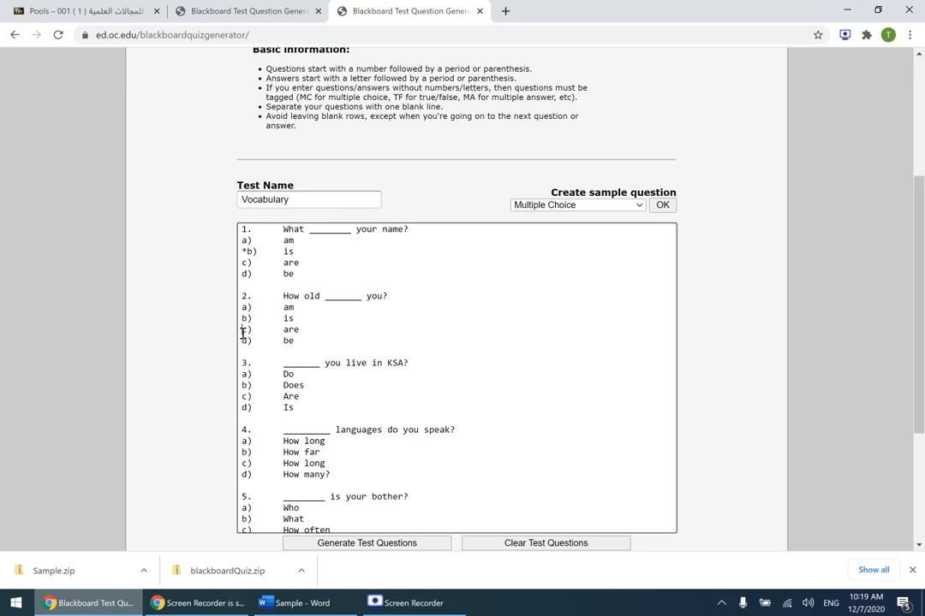
pyautogui.click(242, 330)
pyautogui.write('*')
# Step: Mark a) Do, d) How many? and a) Who with asterisks as the correct answers to questions 3, 4 and 5
pyautogui.scroll(-2, 244, 333)
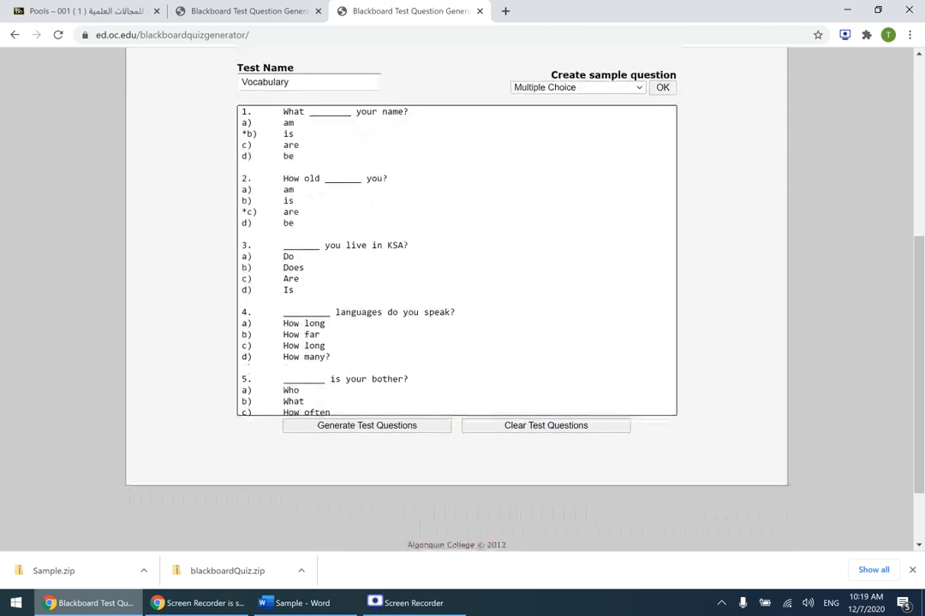
pyautogui.click(243, 256)
pyautogui.write('*')
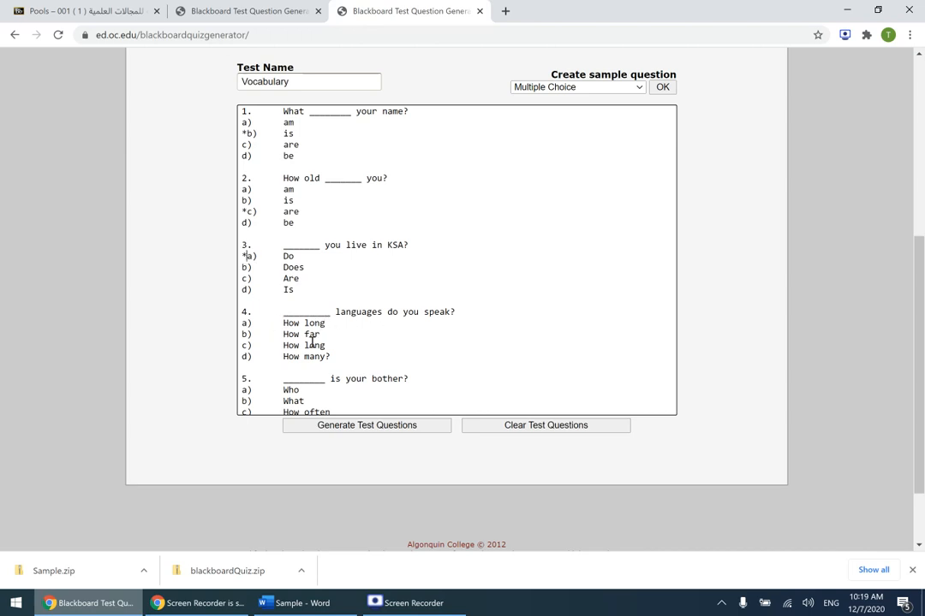
pyautogui.click(242, 357)
pyautogui.write('*')
pyautogui.scroll(-2, 341, 384)
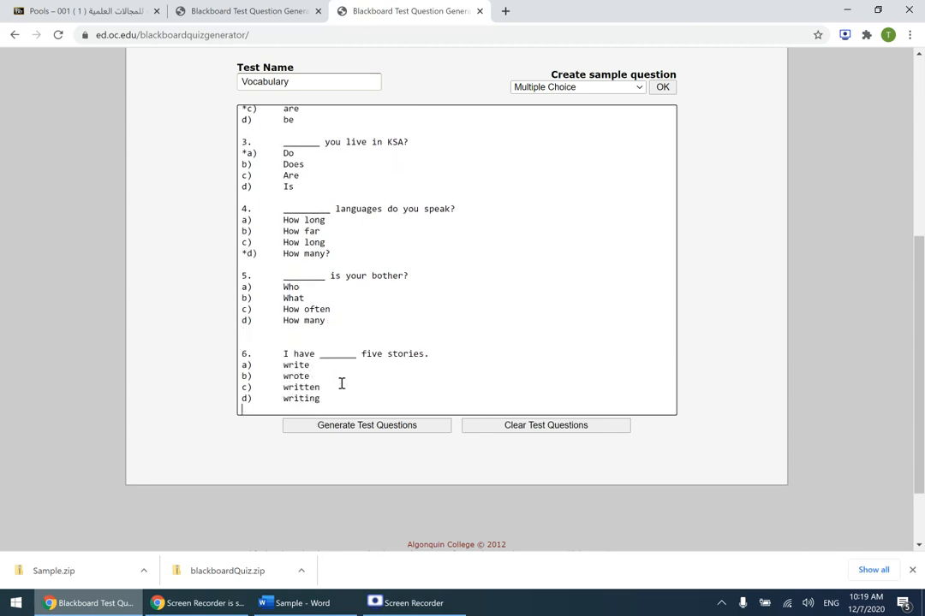
pyautogui.click(246, 298)
pyautogui.click(242, 291)
pyautogui.write('*')
# Step: Try to generate the test questions and check the processed questions for errors
pyautogui.scroll(3, 208, 243)
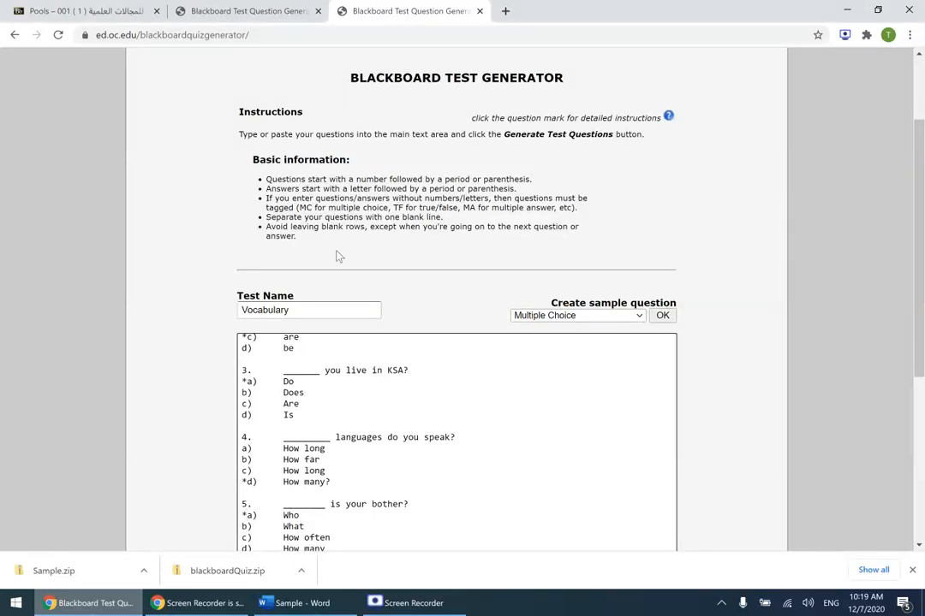
pyautogui.scroll(-3, 317, 413)
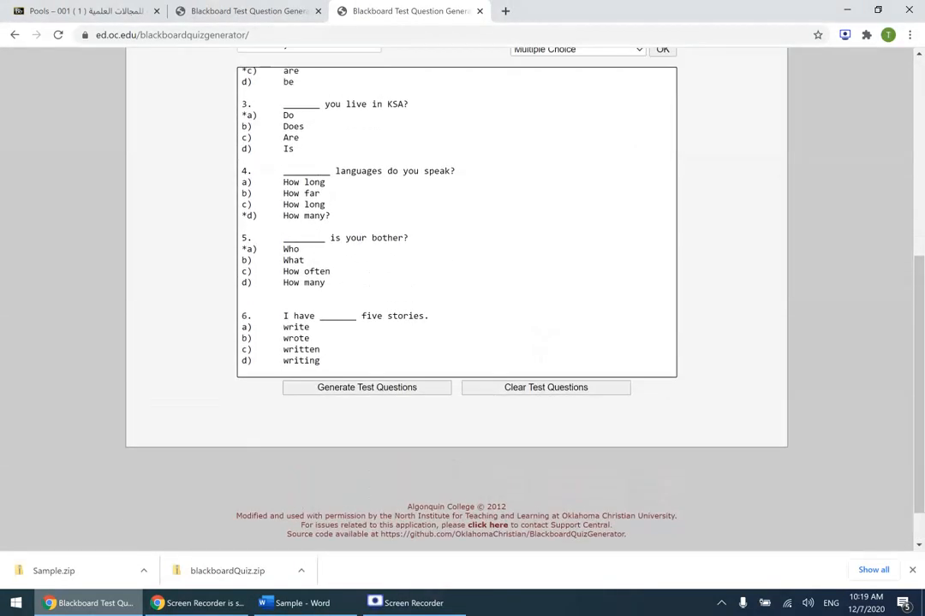
pyautogui.click(362, 394)
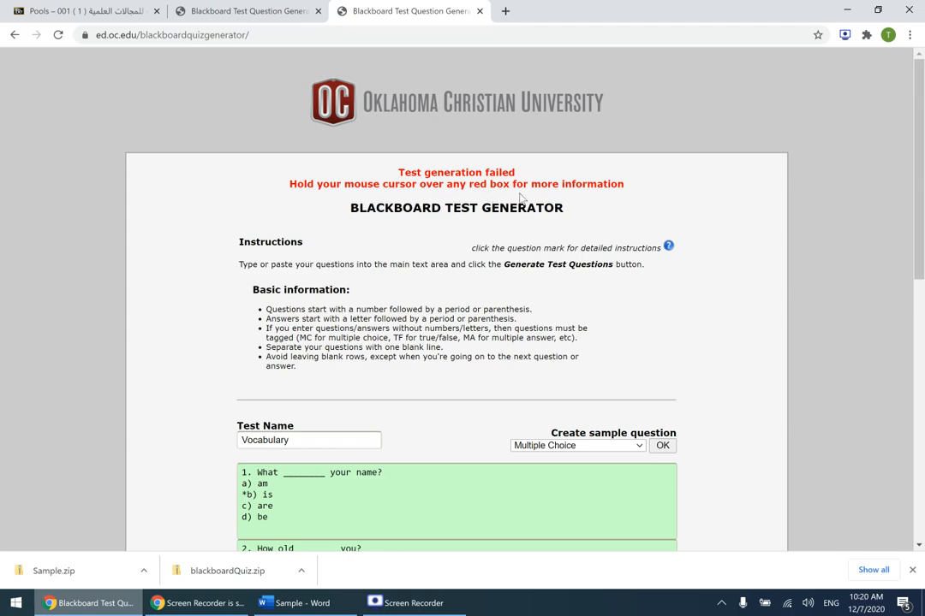
pyautogui.scroll(-3, 565, 197)
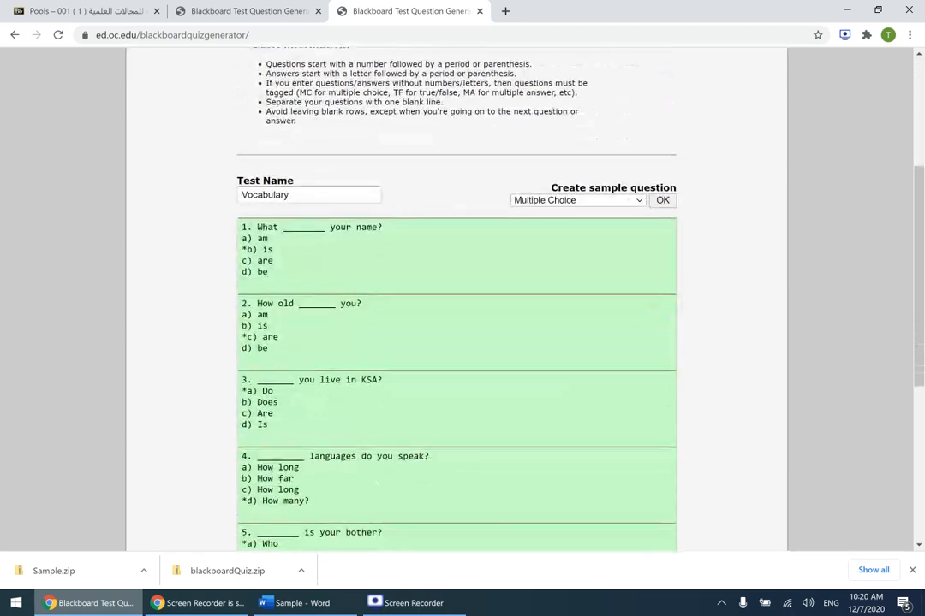
pyautogui.scroll(3, 565, 197)
pyautogui.scroll(-6, 445, 228)
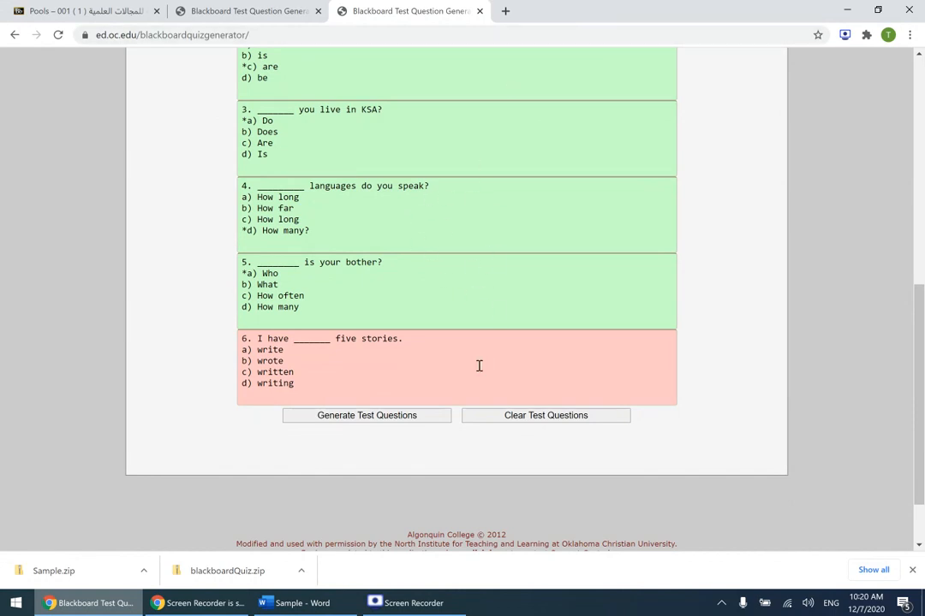
pyautogui.moveTo(478, 371)
pyautogui.moveTo(464, 347)
# Step: Return to the editable question text and mark c) written with an asterisk as the correct answer to question 6
pyautogui.click(15, 38)
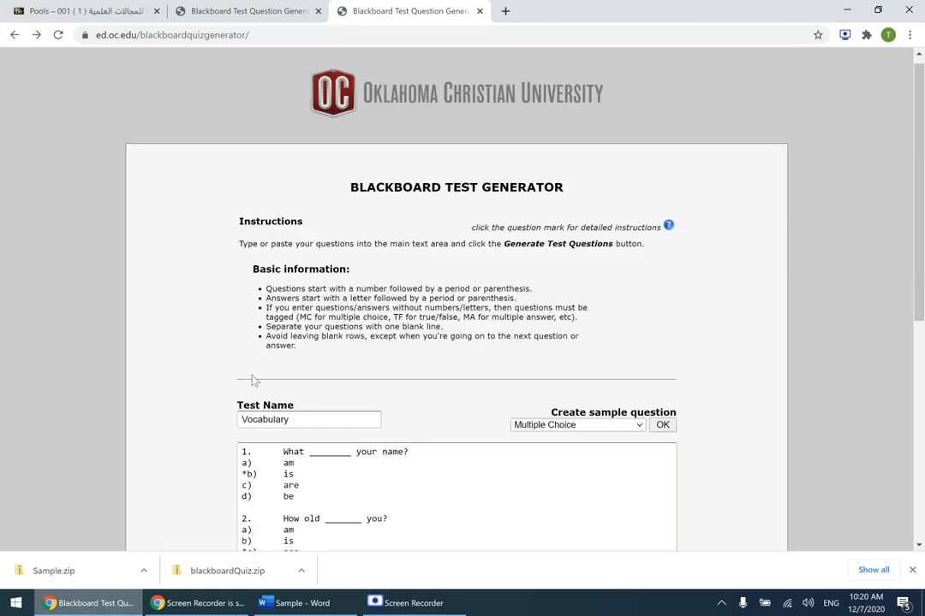
pyautogui.scroll(-5, 311, 500)
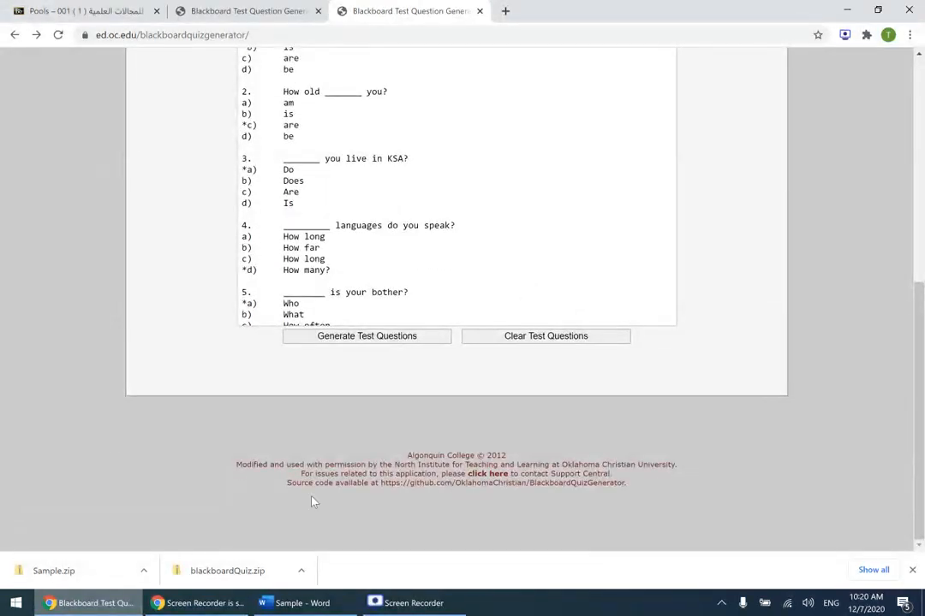
pyautogui.click(299, 270)
pyautogui.press('Down')
pyautogui.press('Down')
pyautogui.press('Down')
pyautogui.press('Down')
pyautogui.press('Down')
pyautogui.press('Down')
pyautogui.press('Down')
pyautogui.press('Down')
pyautogui.press('Down')
pyautogui.press('Down')
pyautogui.press('Down')
pyautogui.press('Down')
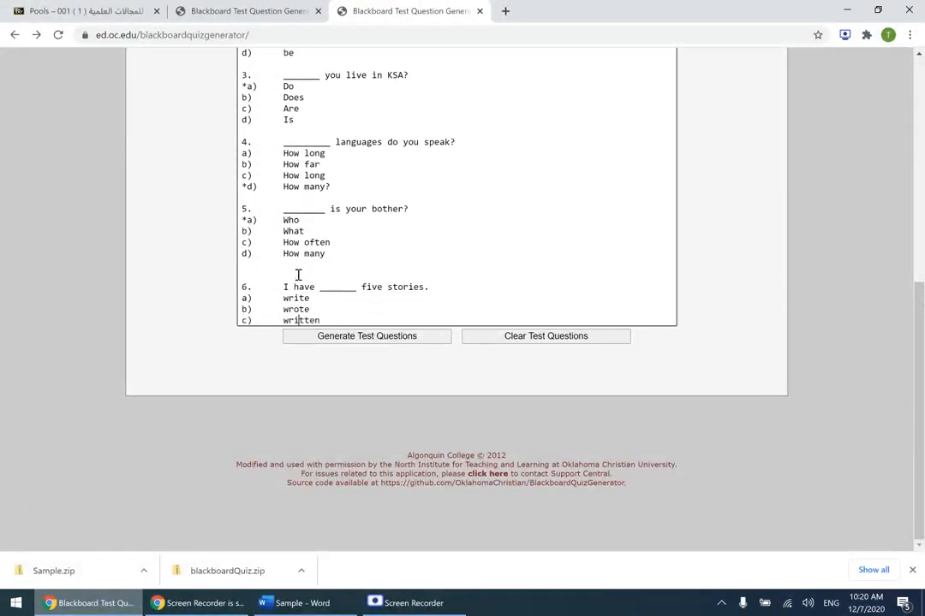
pyautogui.press('Down')
pyautogui.press('Down')
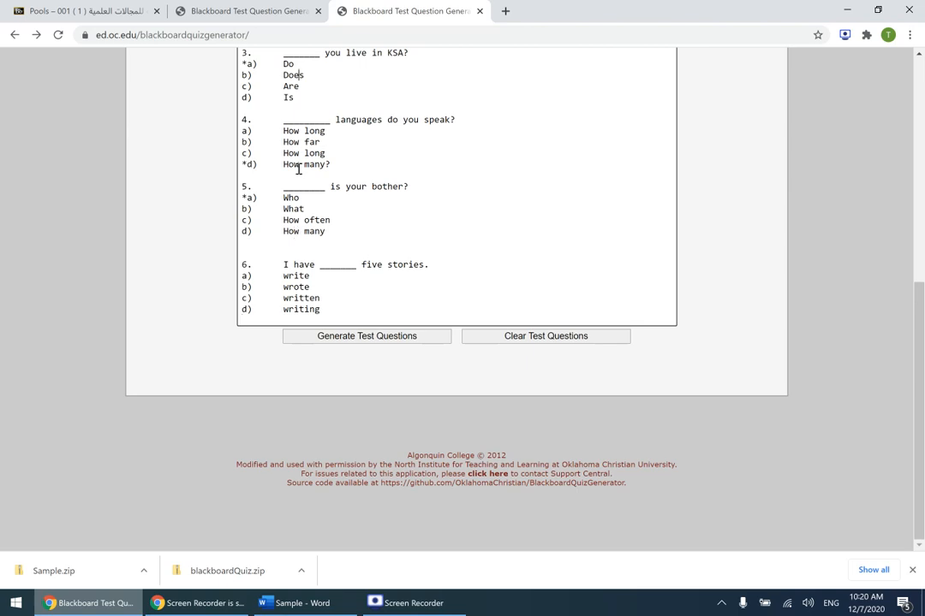
pyautogui.hotkey('ctrl', 'Home')
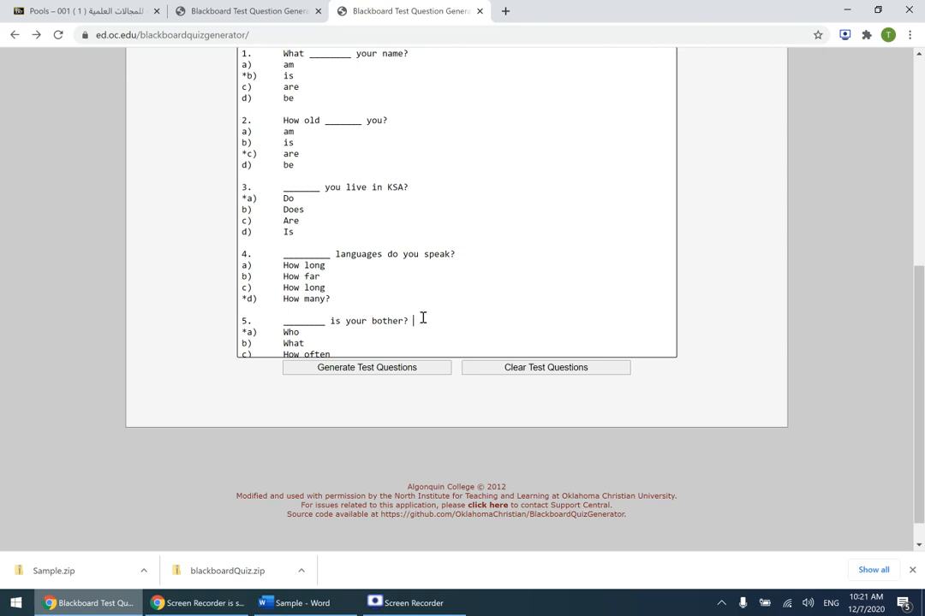
pyautogui.scroll(-2, 423, 317)
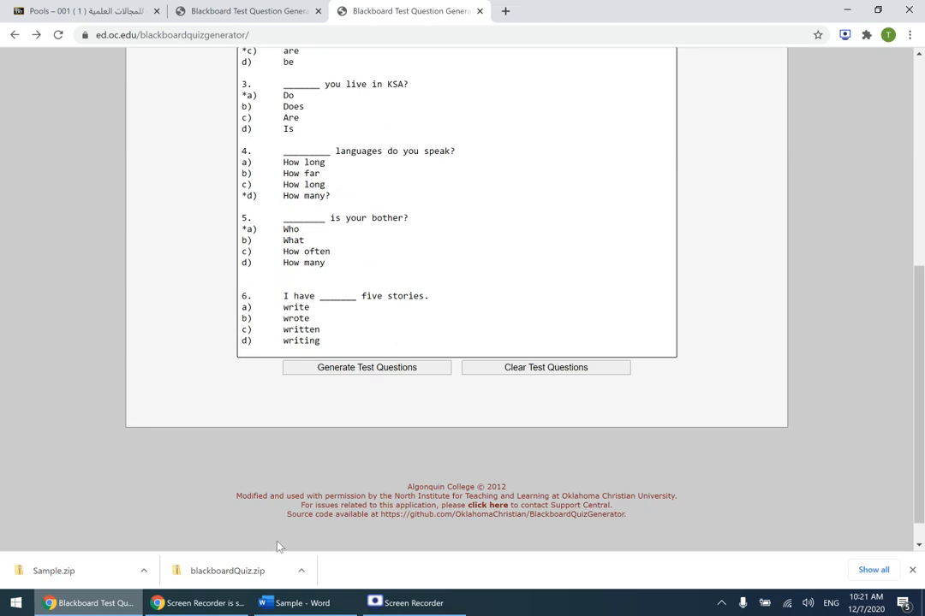
pyautogui.write('8')
pyautogui.press('BackSpace')
pyautogui.write('*')
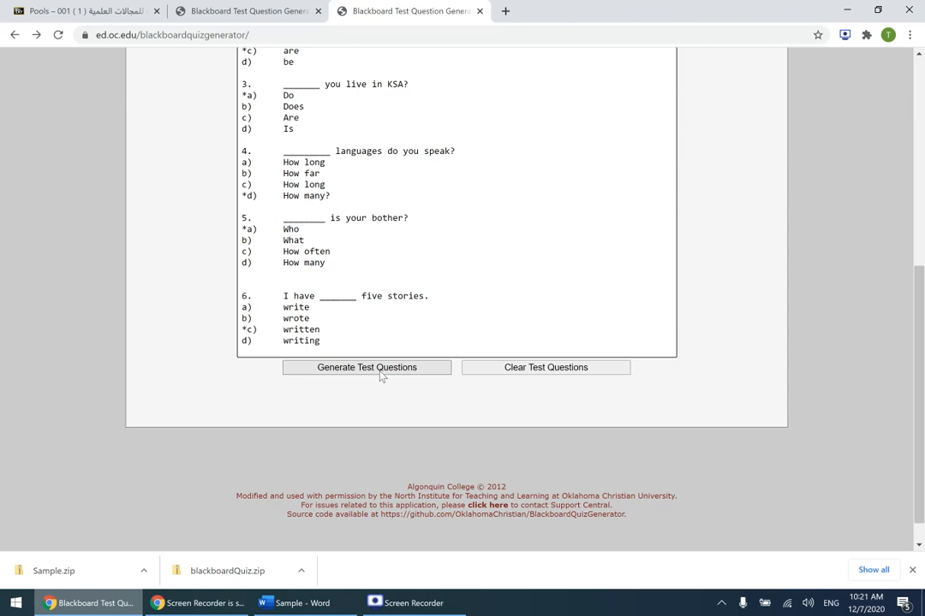
# Step: Rename the test from Vocabulary to Sample
pyautogui.scroll(4, 382, 375)
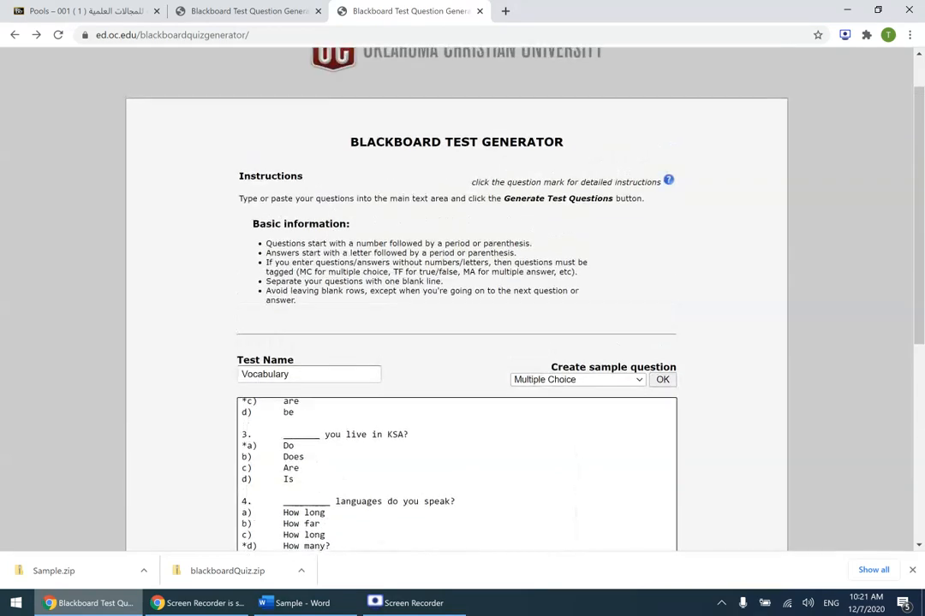
pyautogui.click(306, 373)
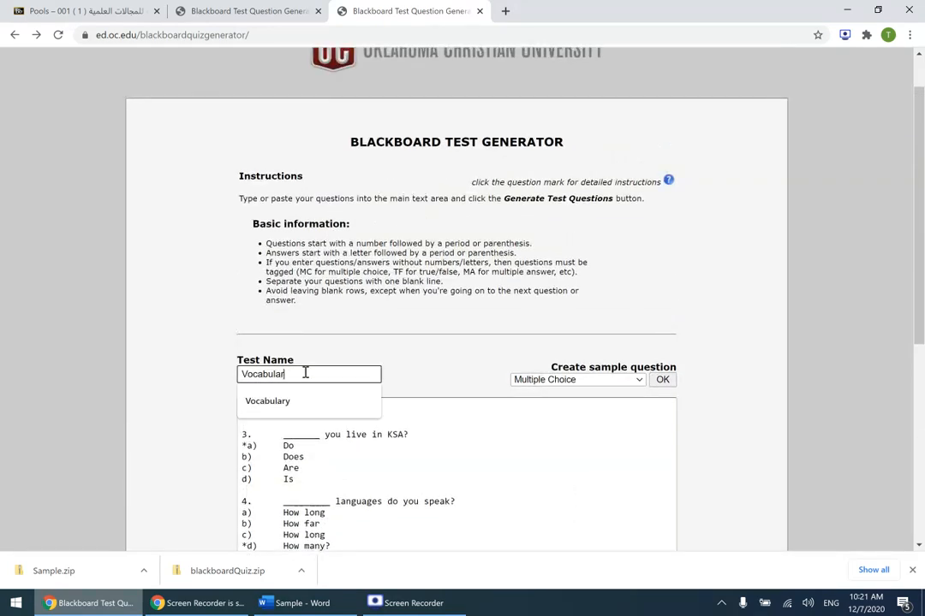
pyautogui.press('BackSpace')
pyautogui.press('BackSpace')
pyautogui.press('BackSpace')
pyautogui.press('BackSpace')
pyautogui.press('BackSpace')
pyautogui.press('BackSpace')
pyautogui.press('BackSpace')
pyautogui.press('BackSpace')
pyautogui.press('BackSpace')
pyautogui.press('BackSpace')
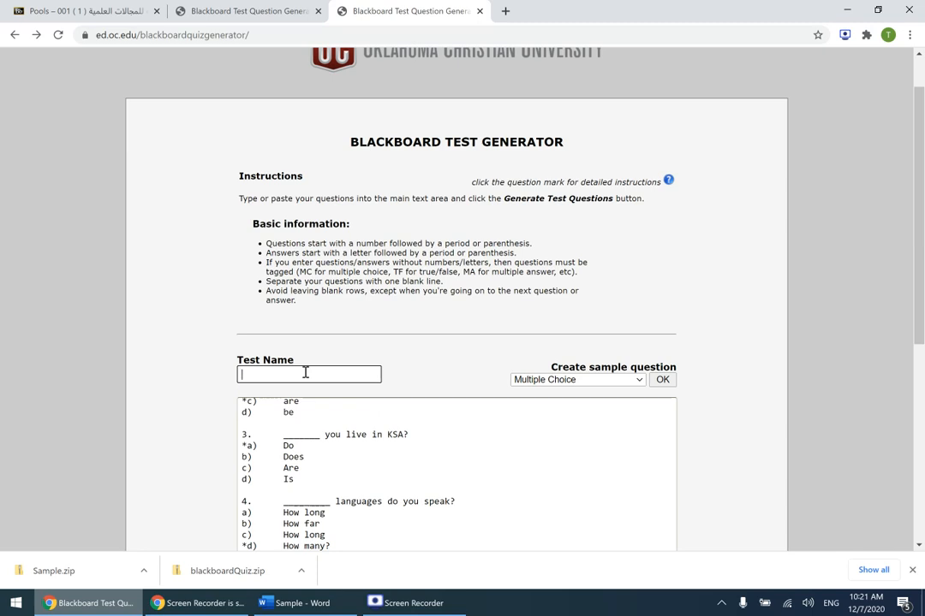
pyautogui.write('Sample')
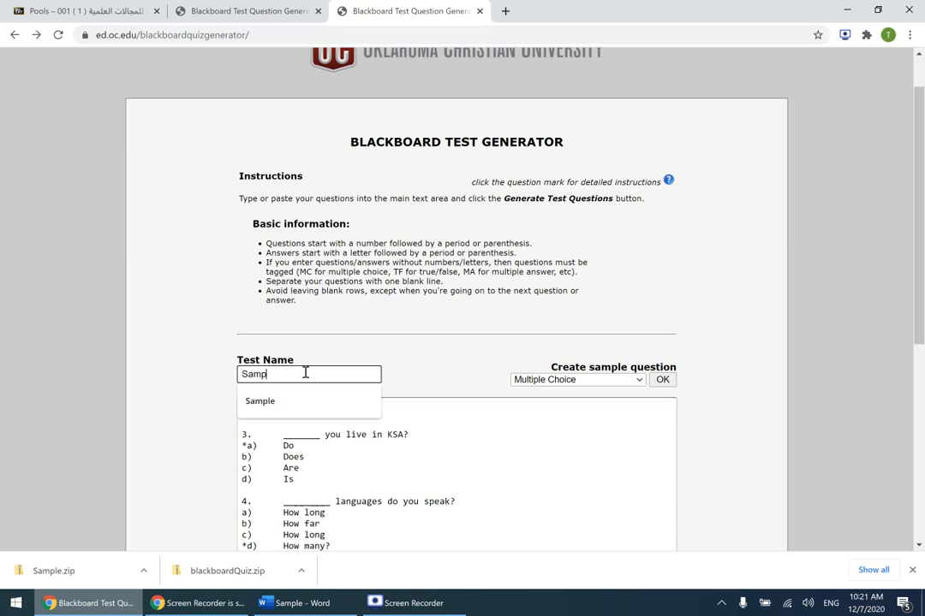
pyautogui.click(296, 401)
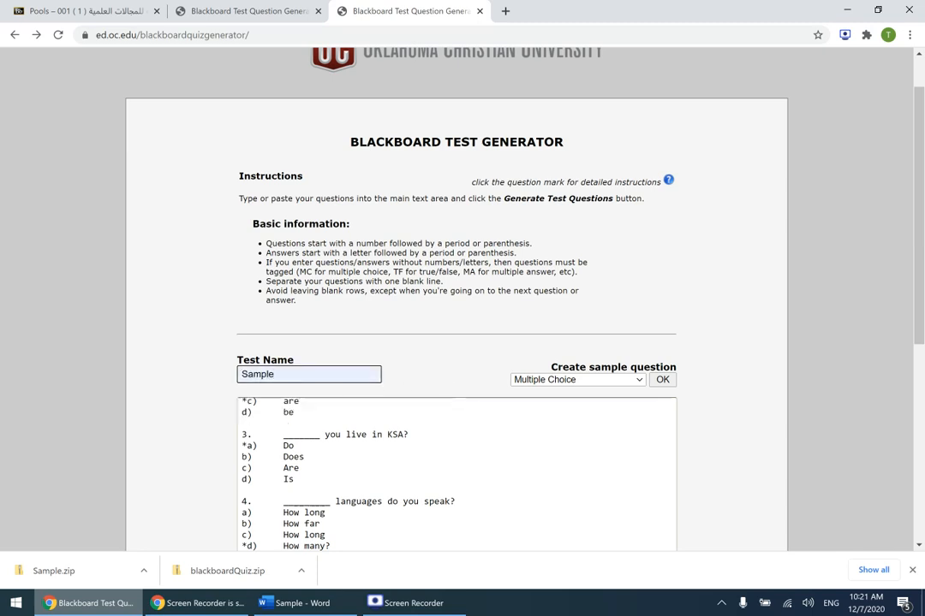
# Step: Generate the test questions again and download them as a question pool
pyautogui.scroll(-5, 295, 407)
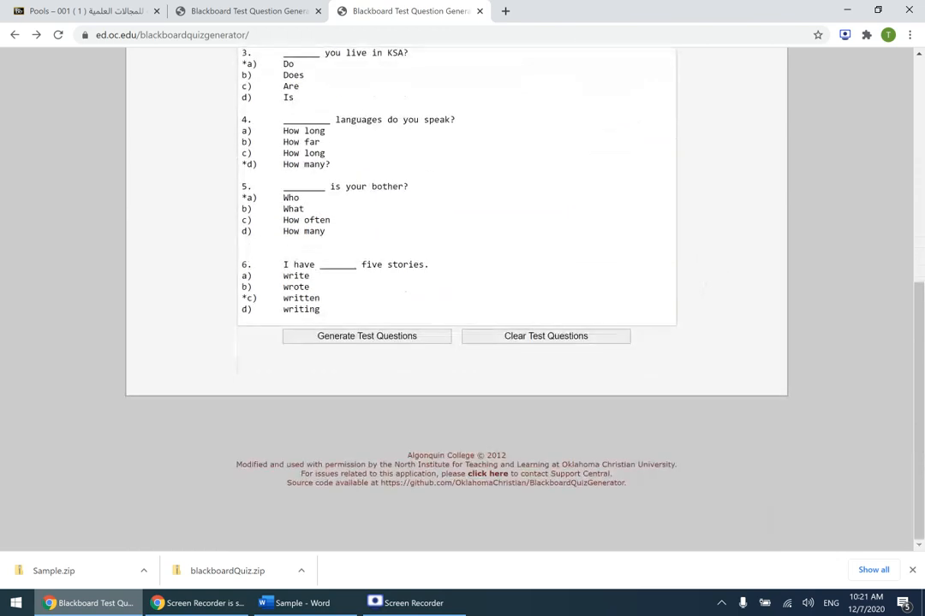
pyautogui.click(398, 339)
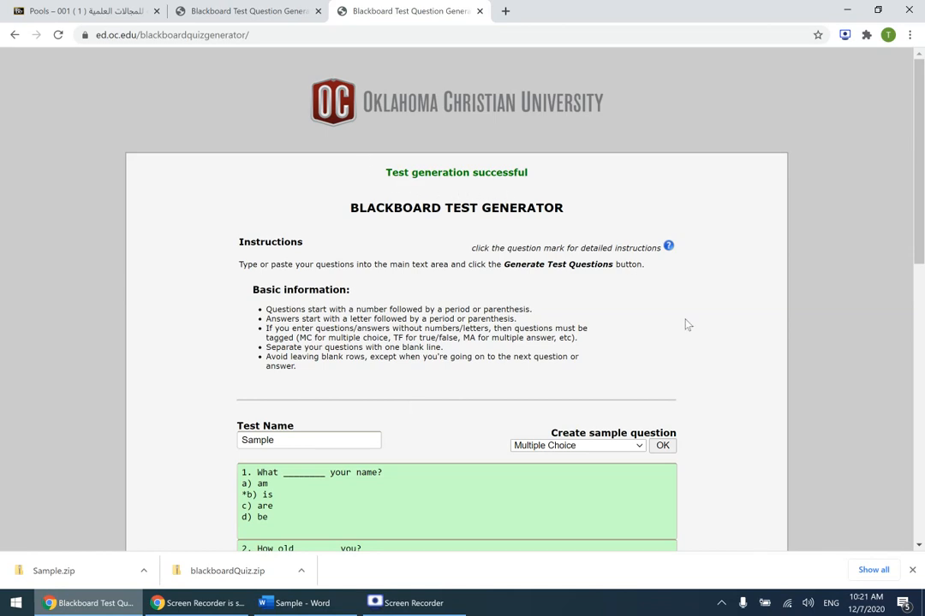
pyautogui.click(912, 569)
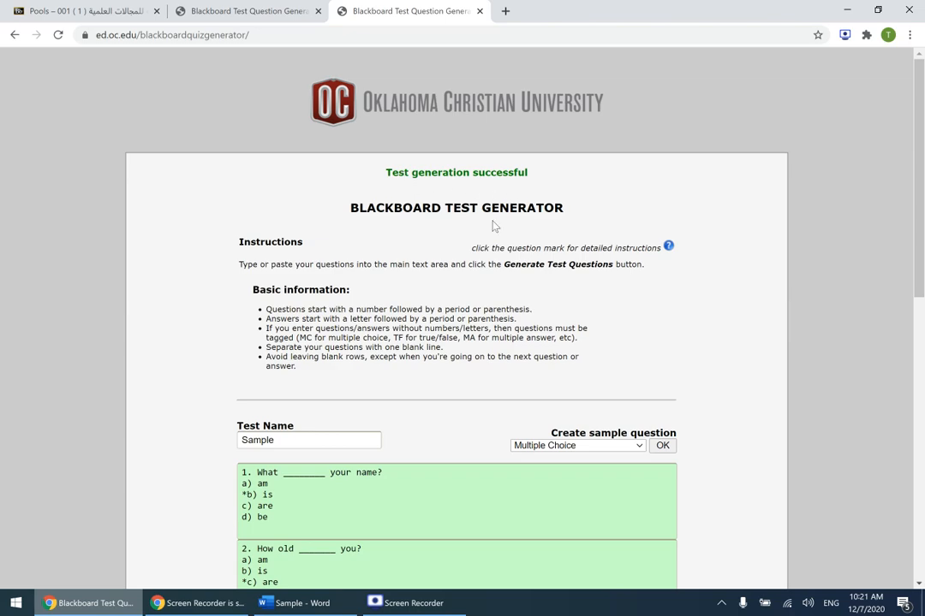
pyautogui.scroll(-8, 494, 226)
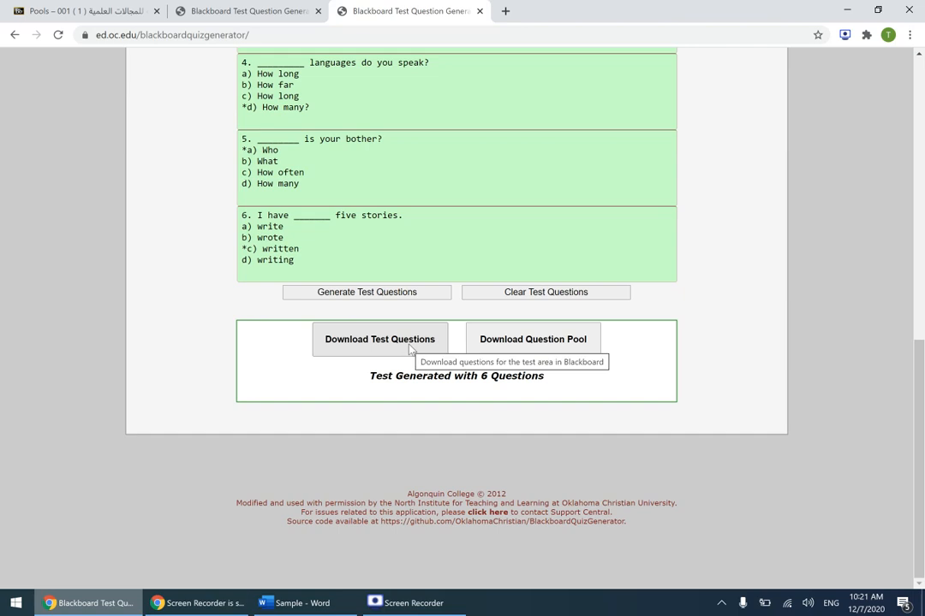
pyautogui.click(581, 349)
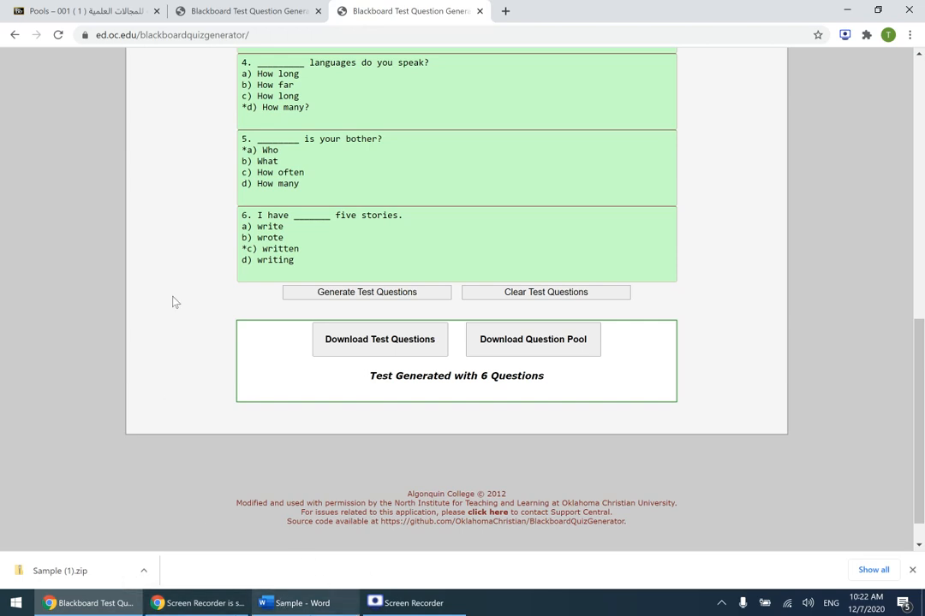
# Step: Switch to the Blackboard Pools page and delete the Sample 2 pool
pyautogui.click(88, 8)
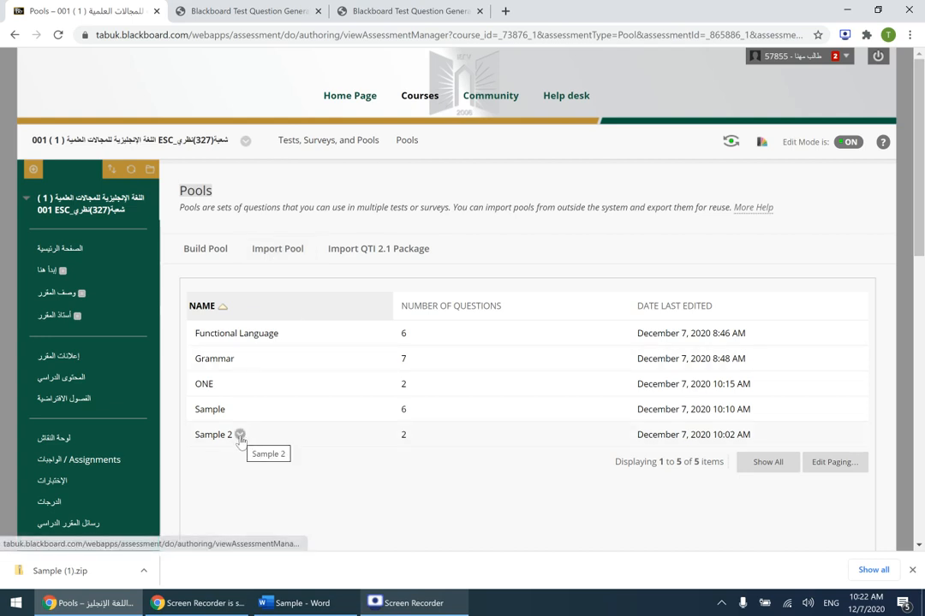
pyautogui.click(239, 435)
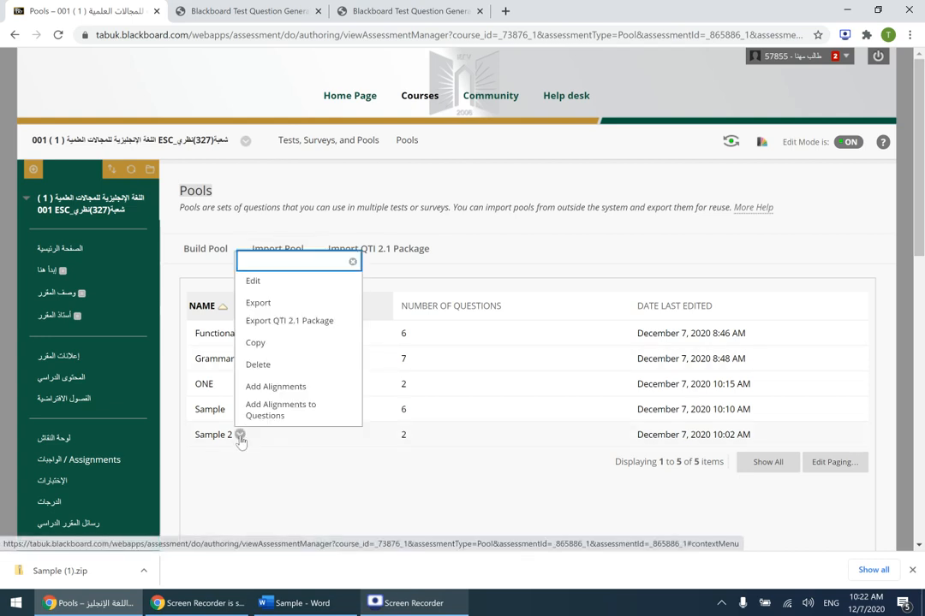
pyautogui.click(256, 365)
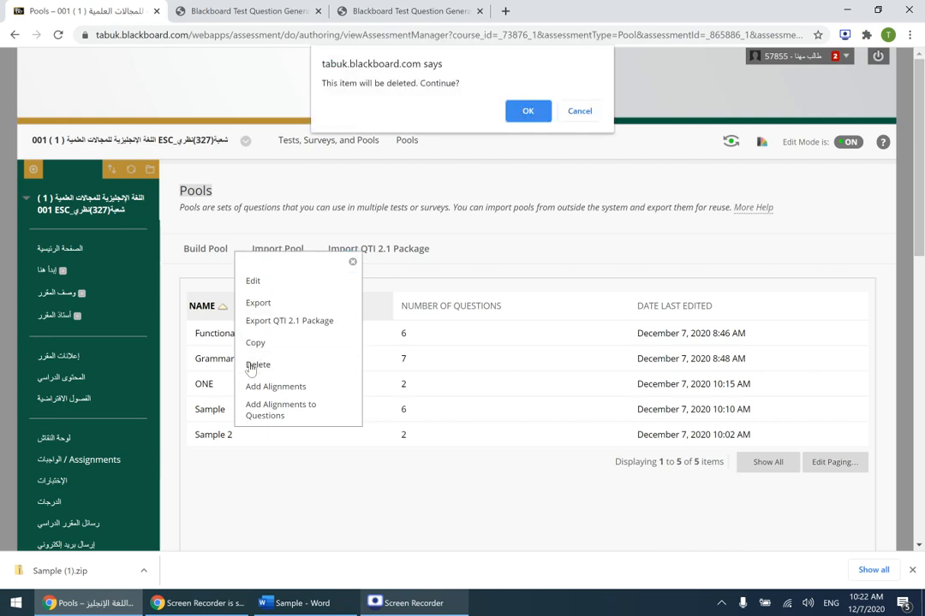
pyautogui.click(518, 112)
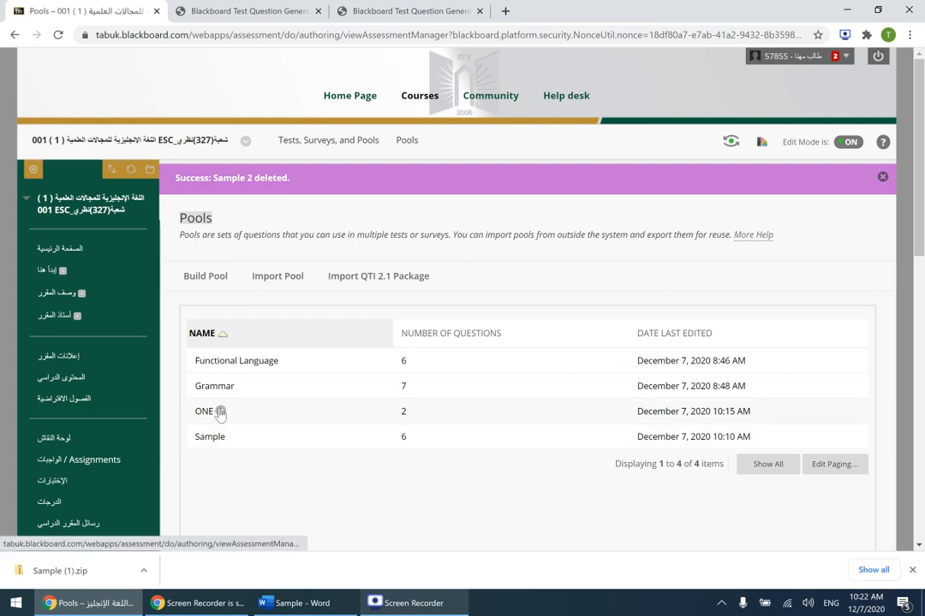
# Step: Delete the ONE pool from the pools list
pyautogui.click(220, 412)
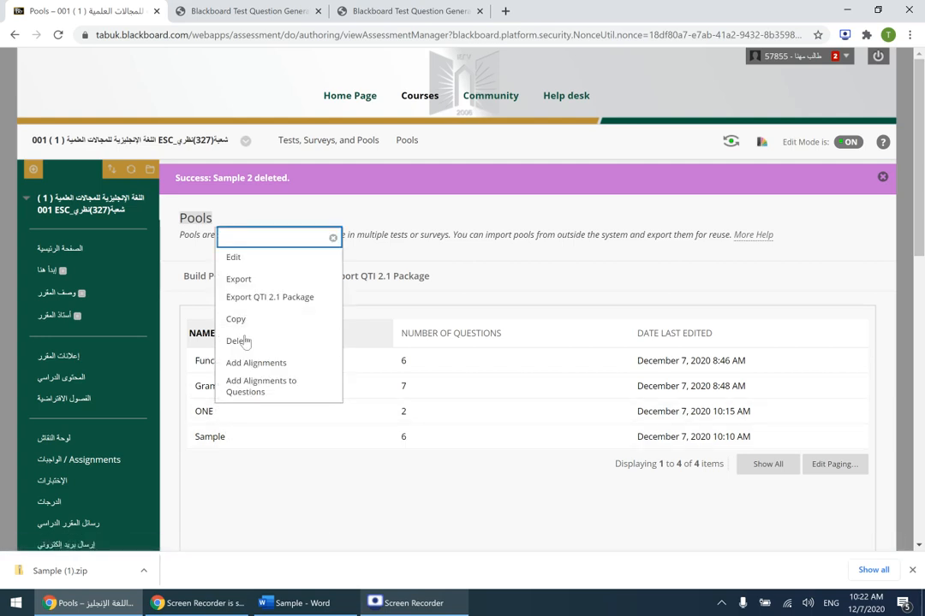
pyautogui.click(245, 342)
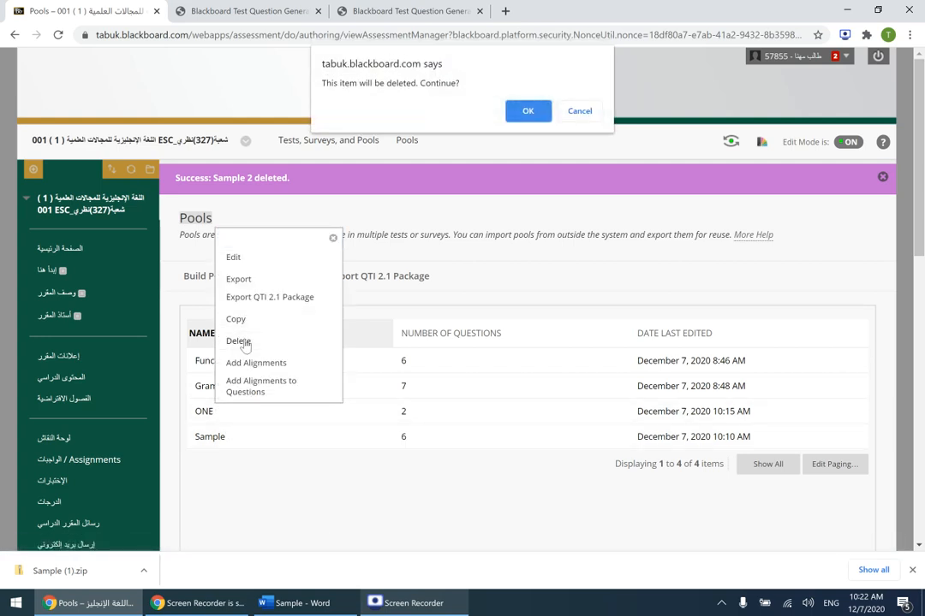
pyautogui.click(525, 112)
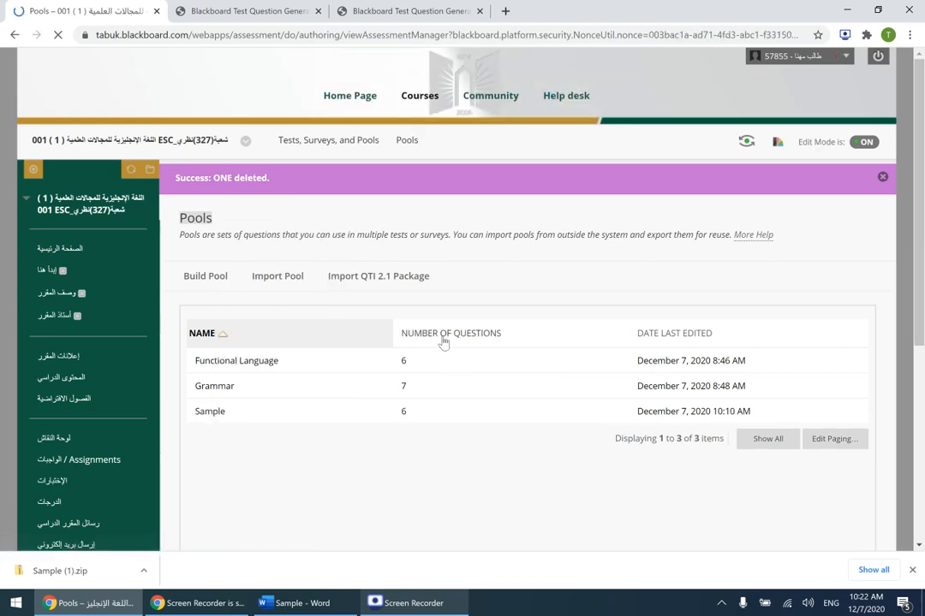
# Step: Delete the Sample pool from the pools list and confirm the deletion
pyautogui.click(232, 412)
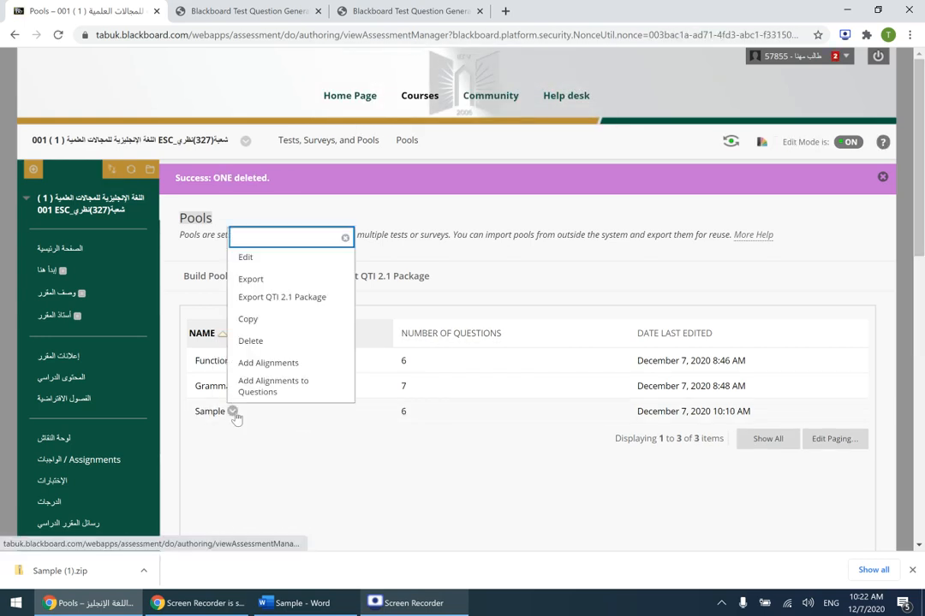
pyautogui.click(302, 343)
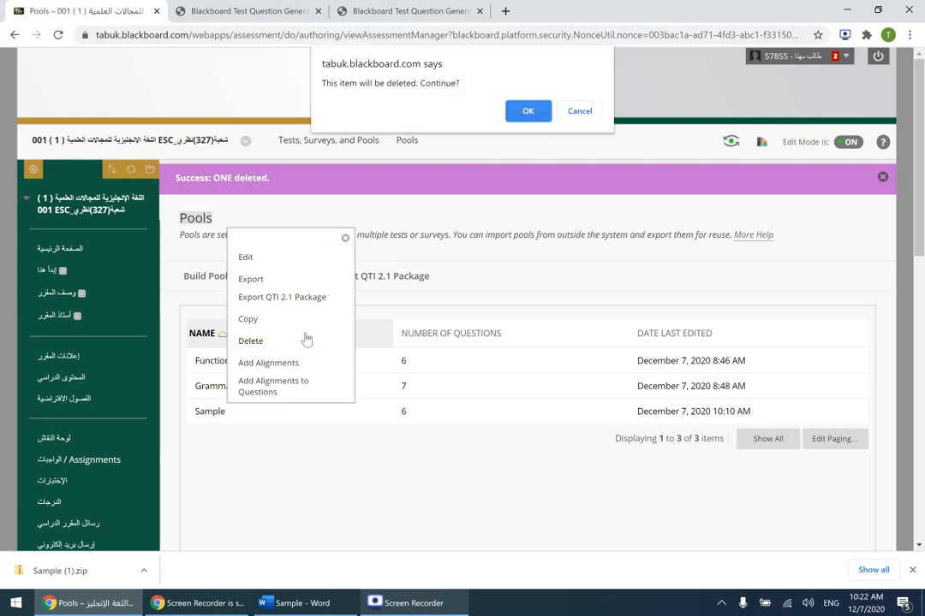
pyautogui.click(524, 112)
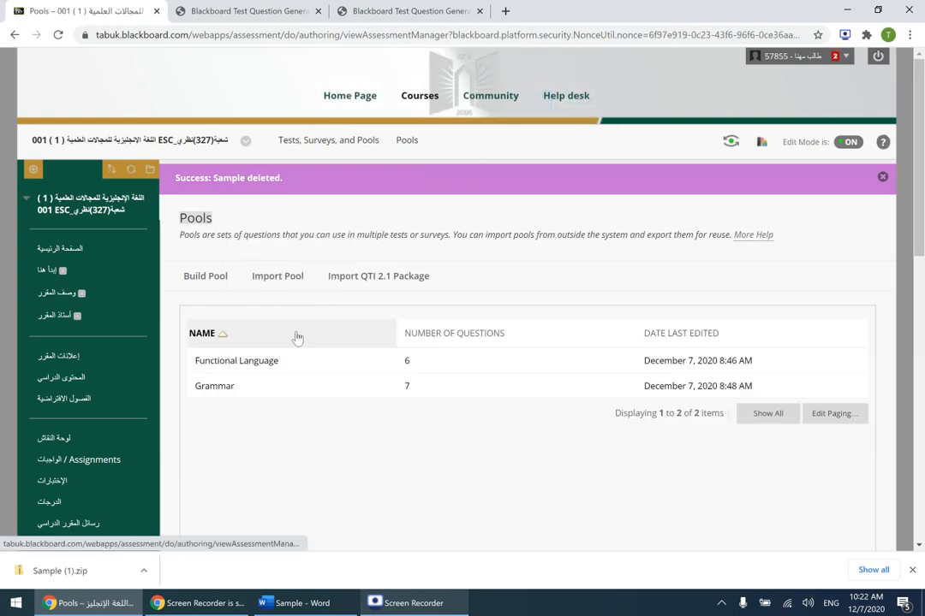
pyautogui.click(272, 287)
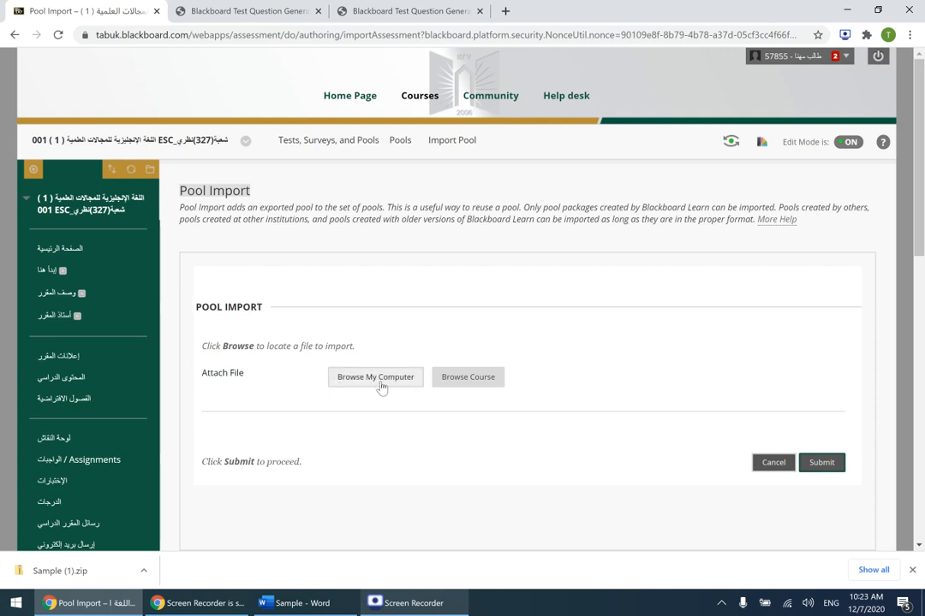
pyautogui.click(381, 386)
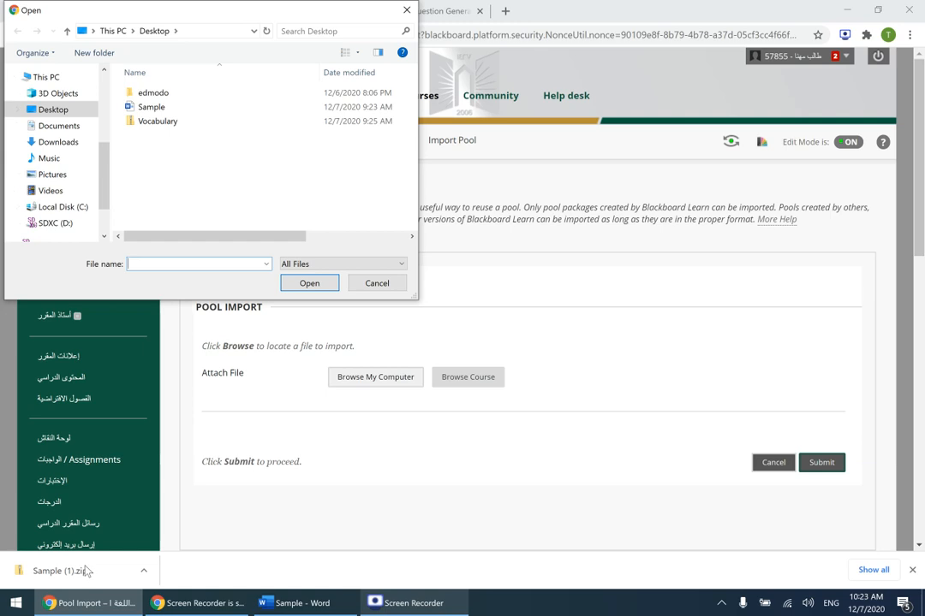
pyautogui.click(144, 575)
pyautogui.click(359, 286)
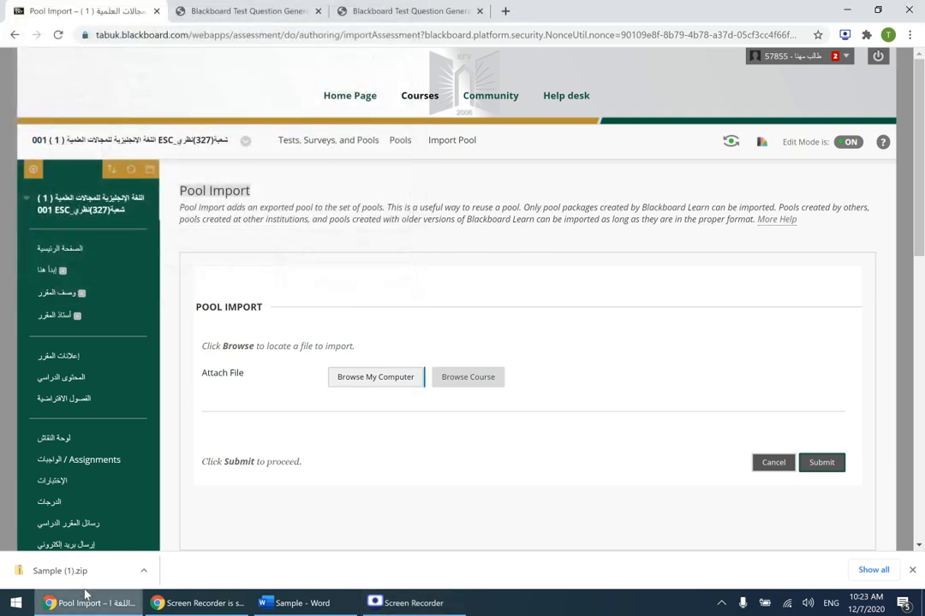
pyautogui.click(147, 572)
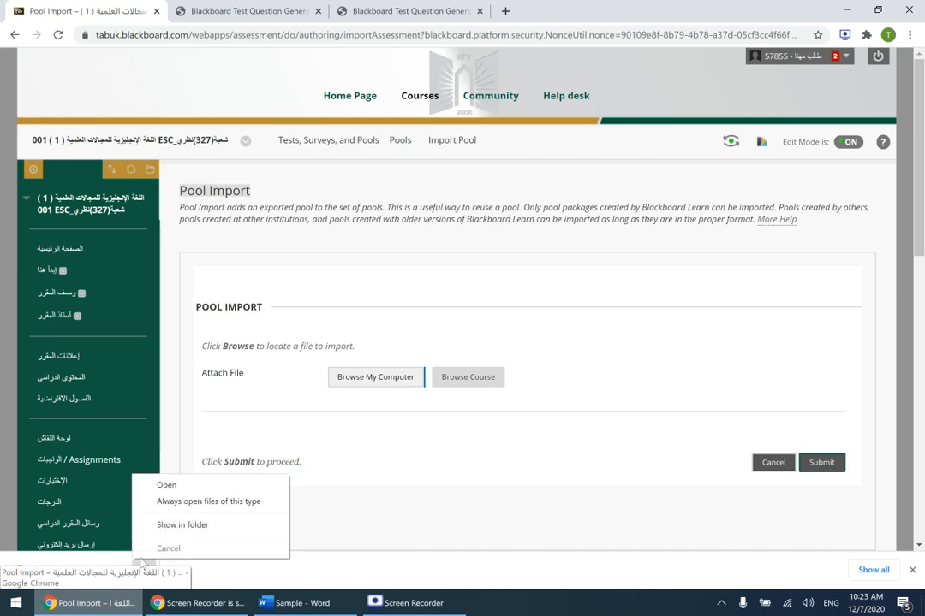
pyautogui.click(420, 462)
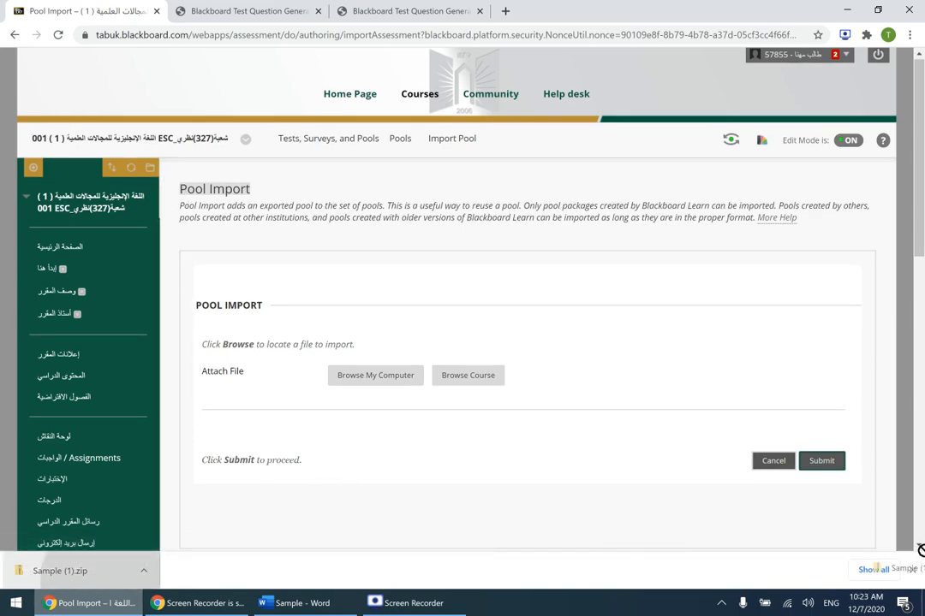
# Step: Place the downloaded Sample (1).zip on the desktop and delete the old Vocabulary zip file there
pyautogui.scroll(-1, 917, 551)
pyautogui.moveTo(921, 609); pyautogui.dragTo(26, 244)
pyautogui.click(34, 172)
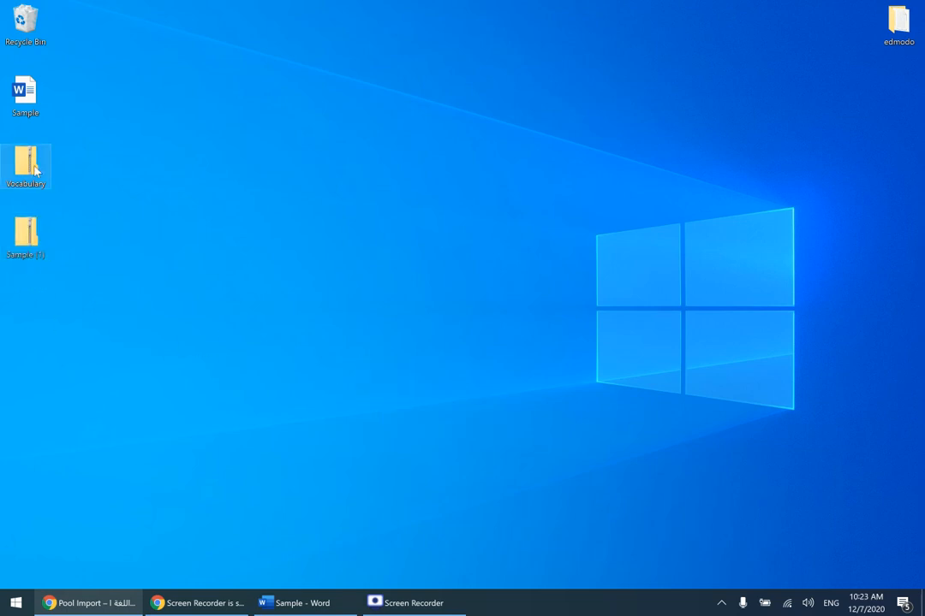
pyautogui.press('Delete')
pyautogui.press('Return')
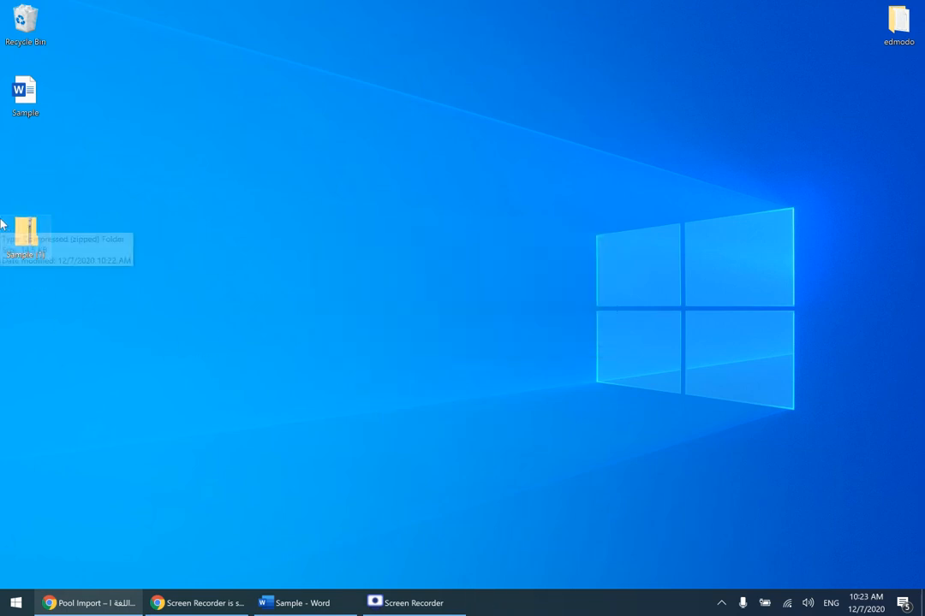
# Step: Return to Blackboard in the browser and start a new pool import from the course's Pools page
pyautogui.click(351, 608)
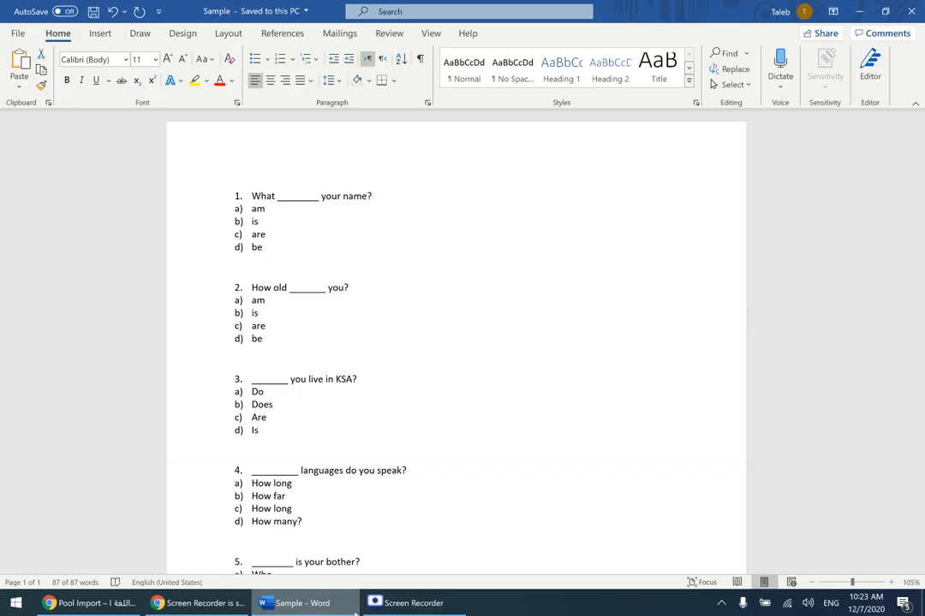
pyautogui.hotkey('ctrl', 'a')
pyautogui.click(101, 605)
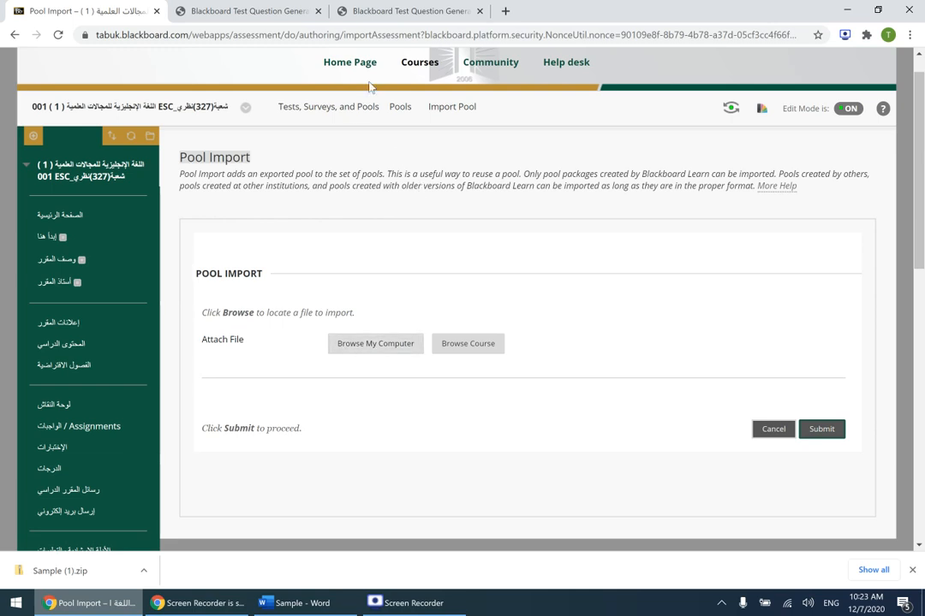
pyautogui.click(283, 107)
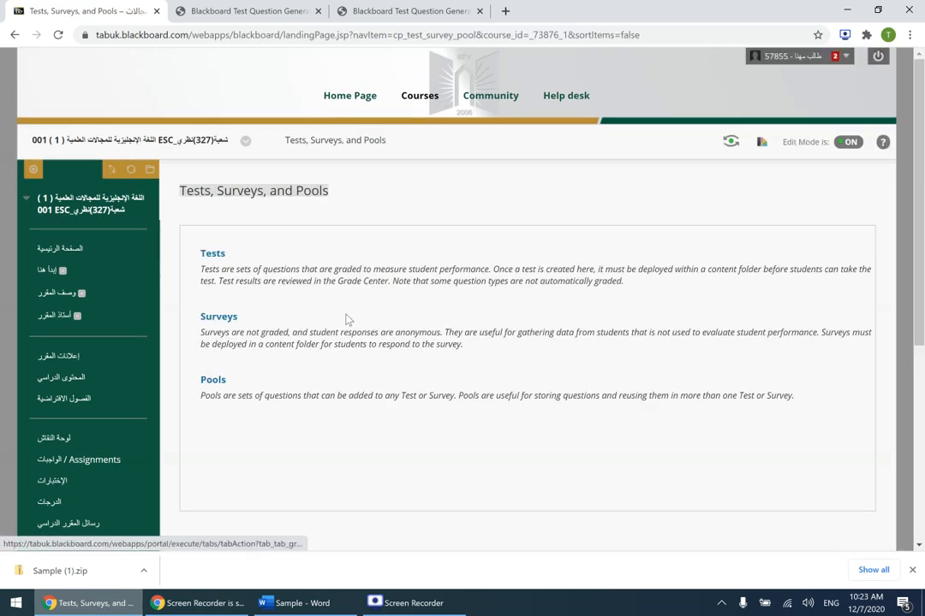
pyautogui.click(209, 382)
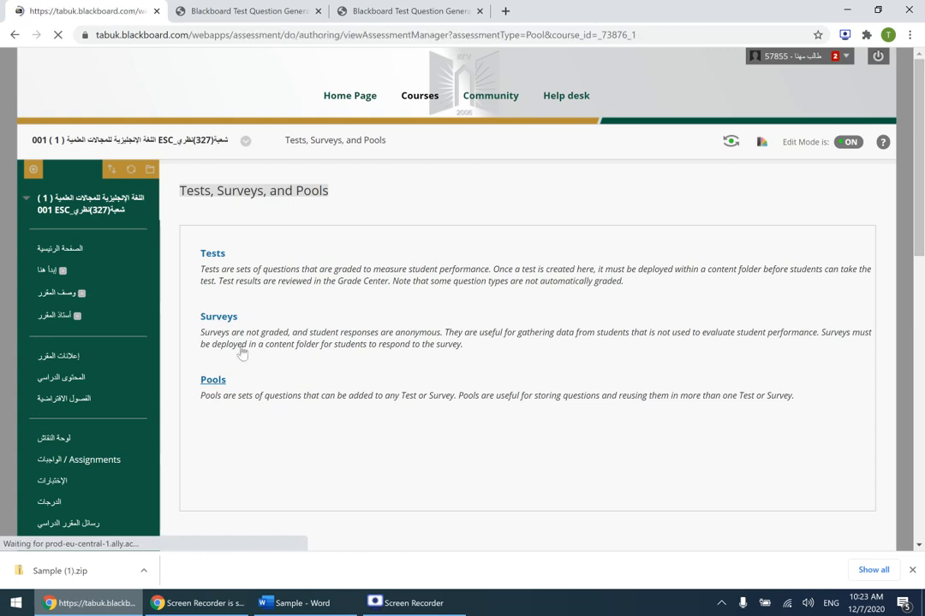
pyautogui.click(271, 252)
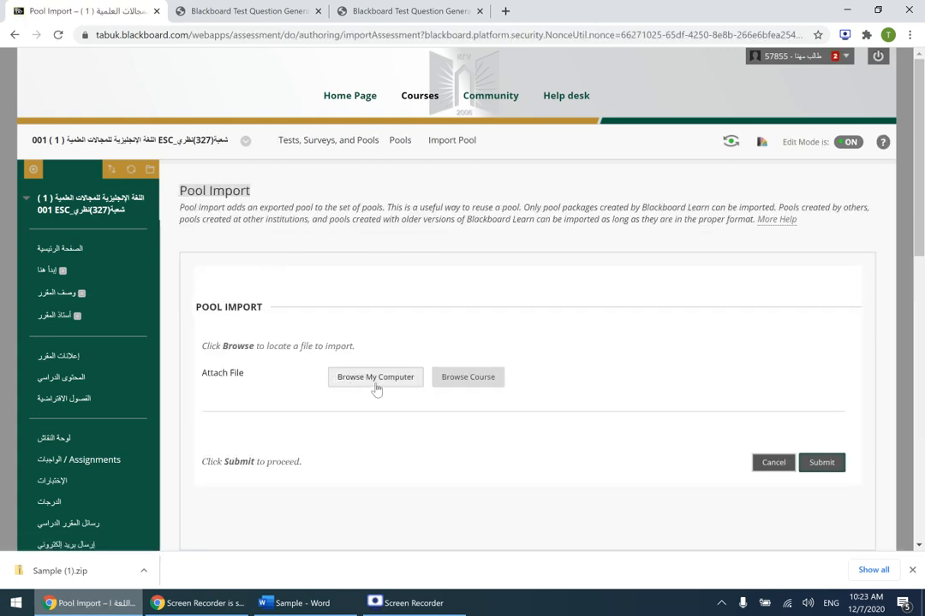
# Step: Import the Sample (1).zip pool package from the desktop and return to the pools list
pyautogui.click(394, 387)
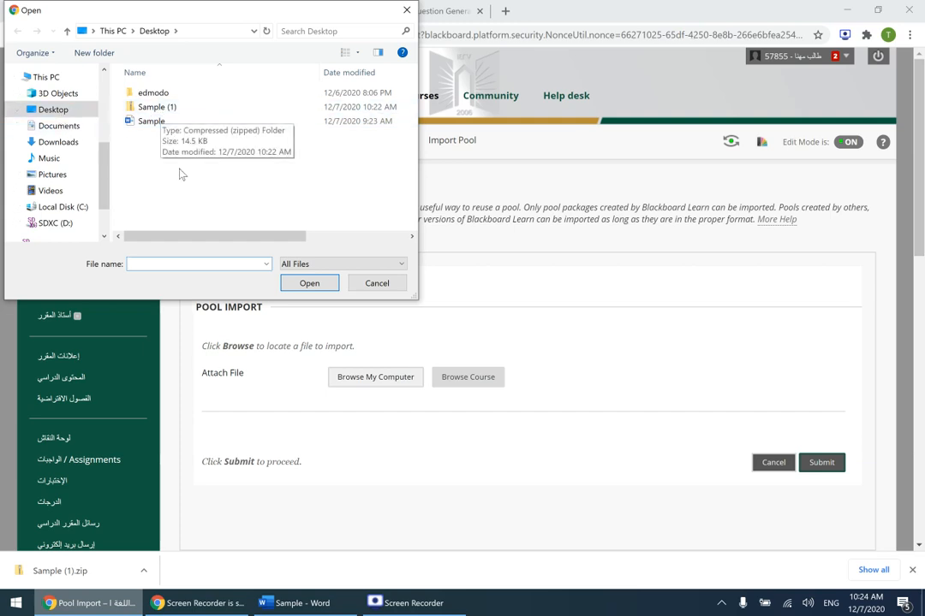
pyautogui.click(176, 111)
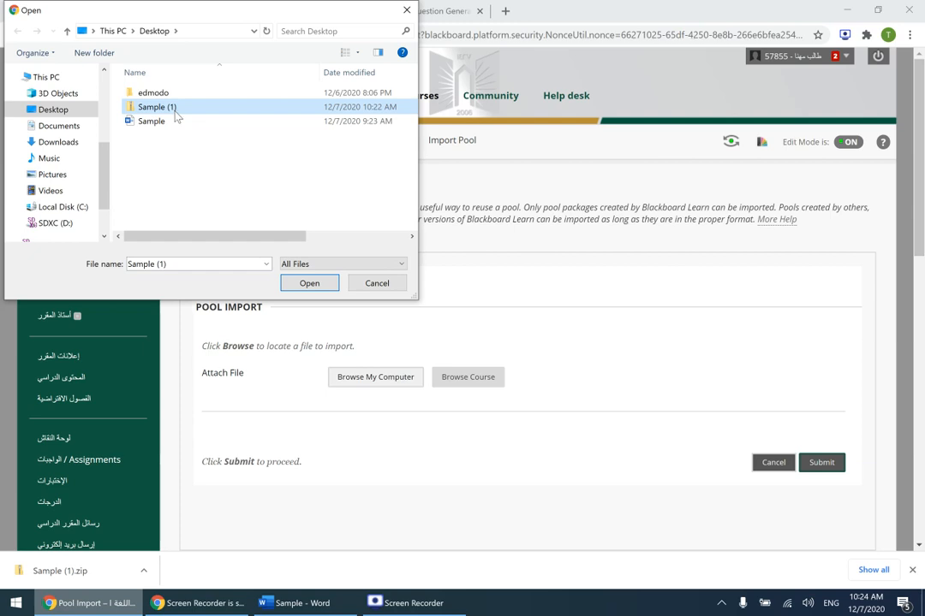
pyautogui.click(312, 287)
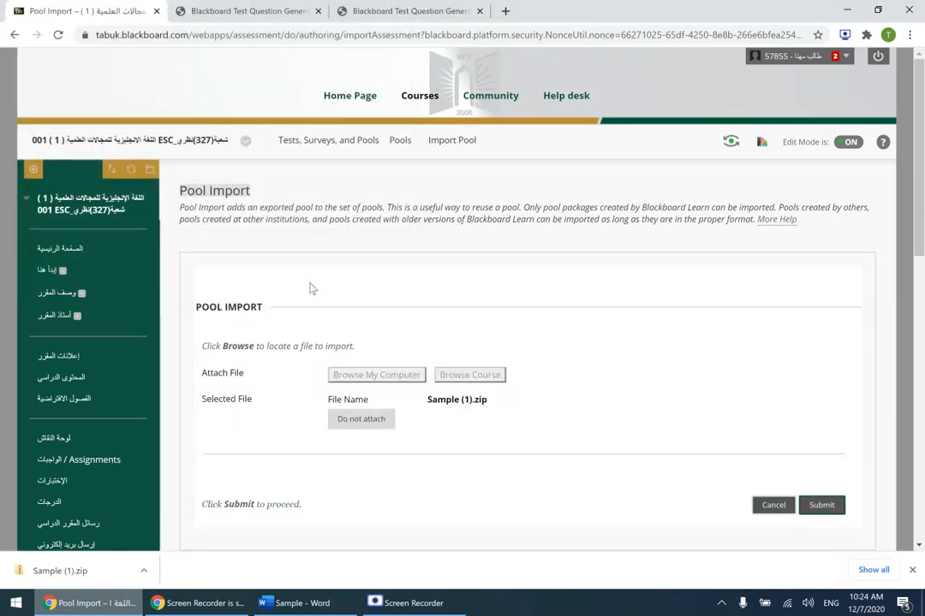
pyautogui.click(829, 512)
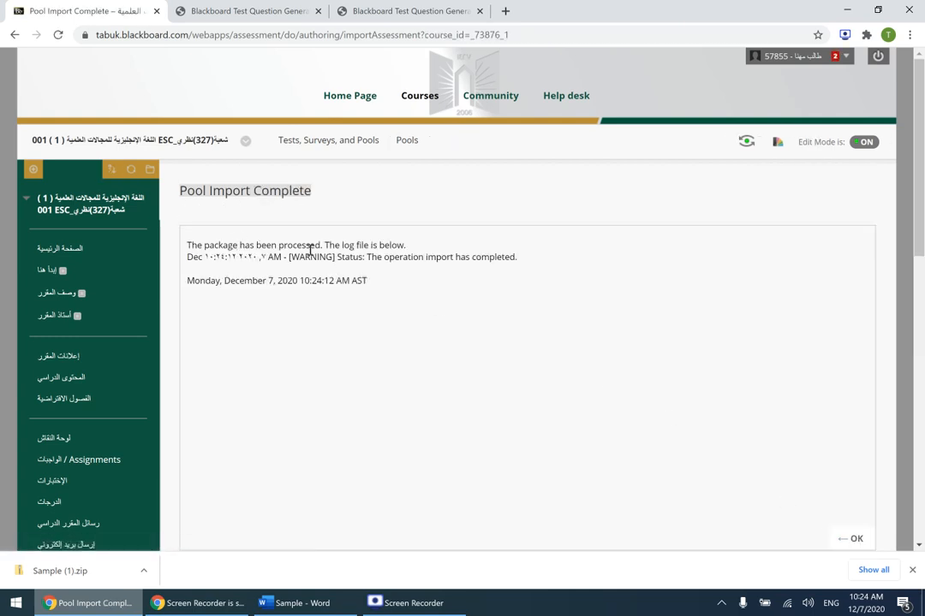
pyautogui.click(851, 540)
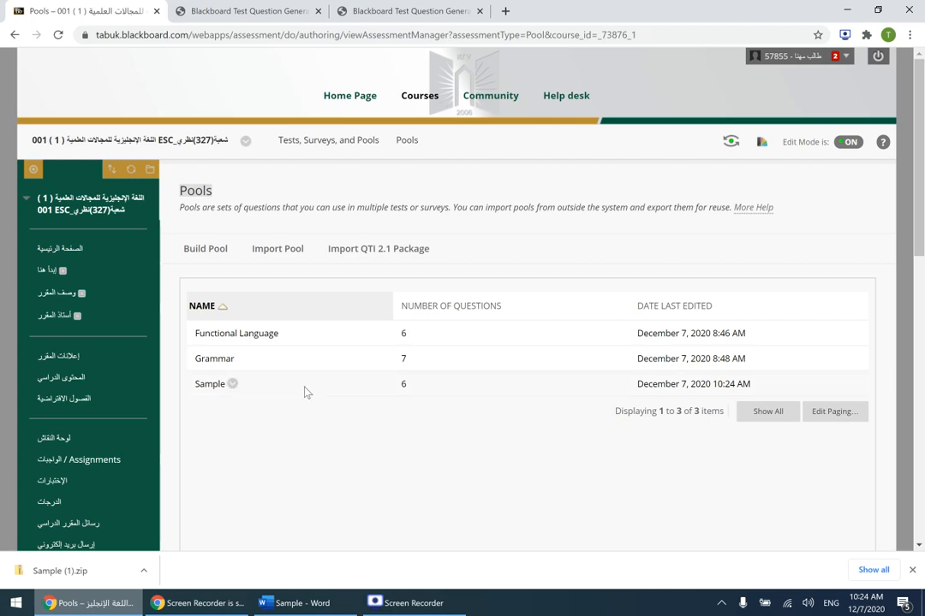
# Step: Open the imported Sample pool for editing and bring up its list of questions
pyautogui.click(232, 385)
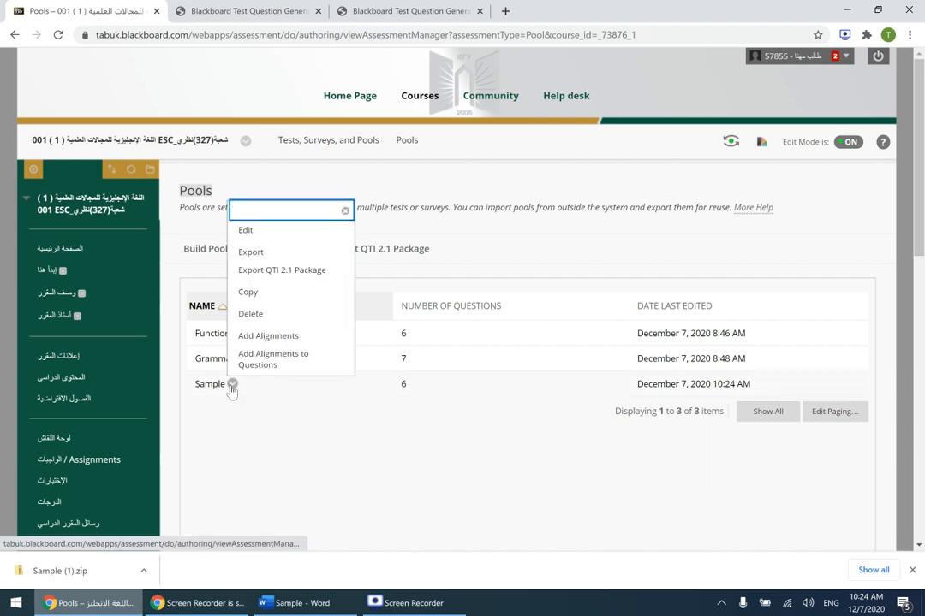
pyautogui.click(243, 230)
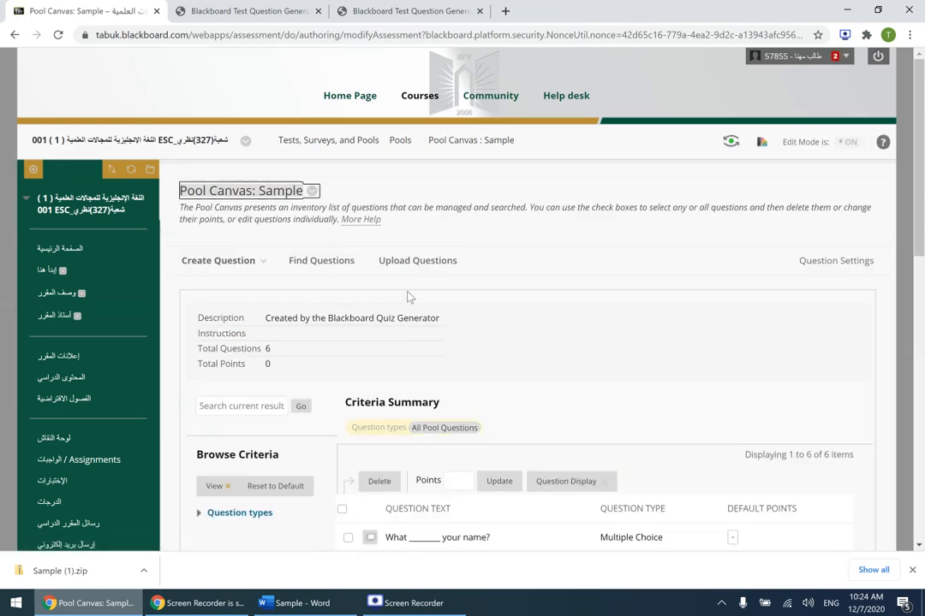
pyautogui.scroll(-3, 609, 342)
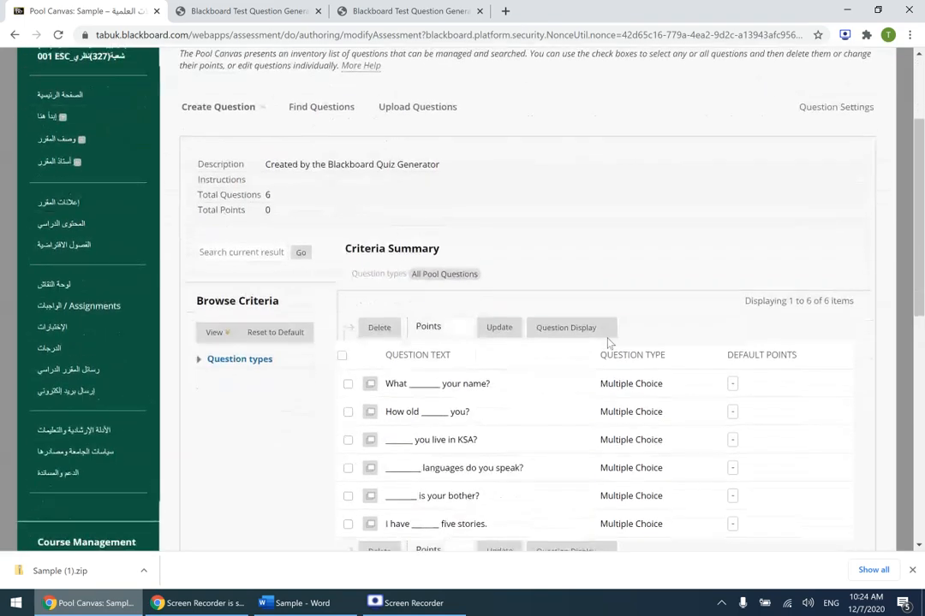
pyautogui.scroll(-1, 609, 343)
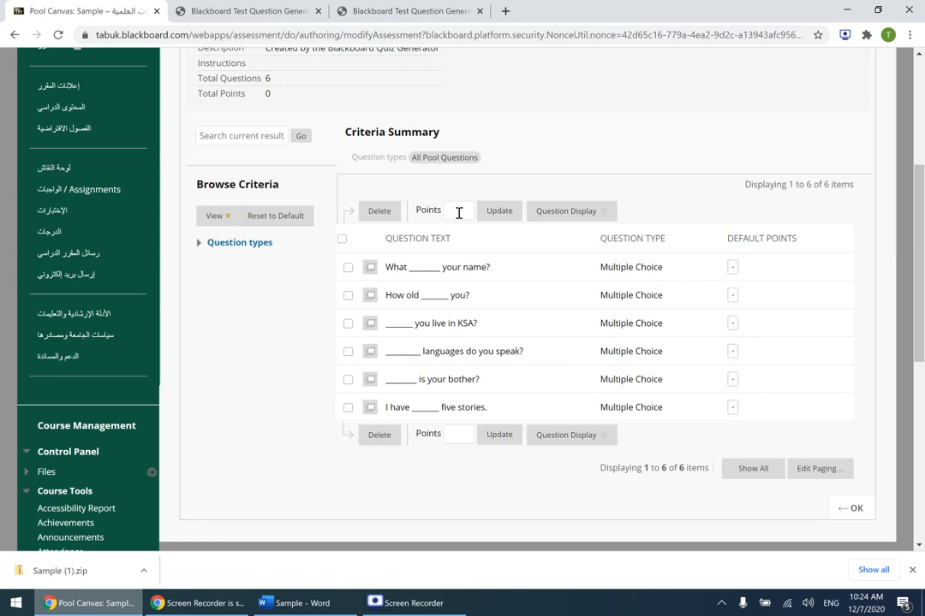
# Step: Set the points of all questions in the Sample pool to 1 and check their default points
pyautogui.click(341, 240)
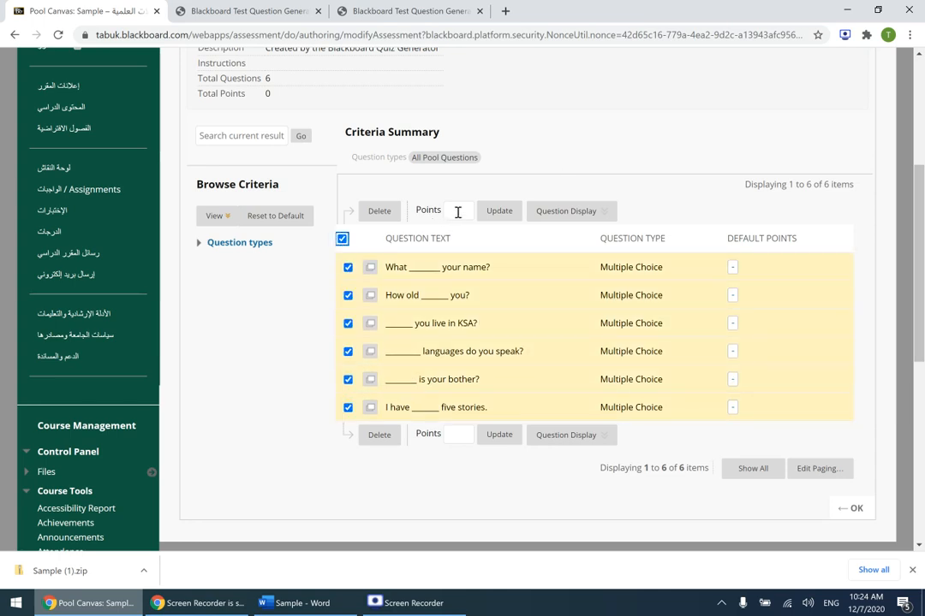
pyautogui.click(458, 211)
pyautogui.write('1')
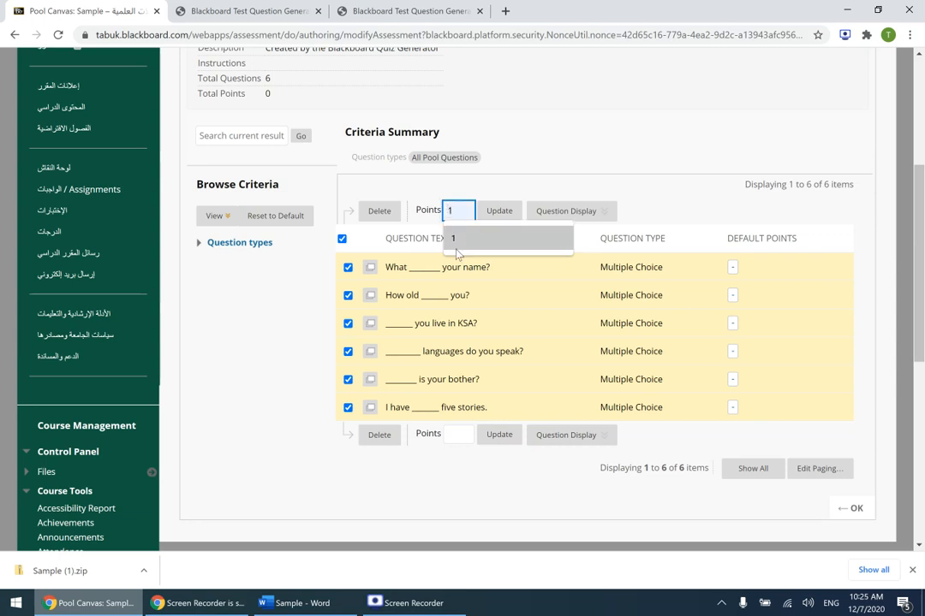
pyautogui.click(498, 215)
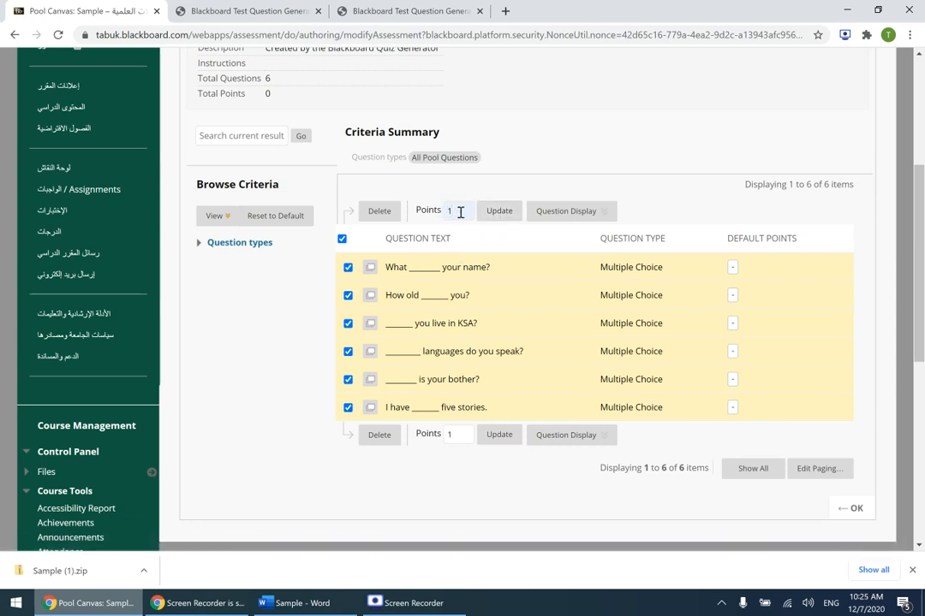
pyautogui.click(460, 212)
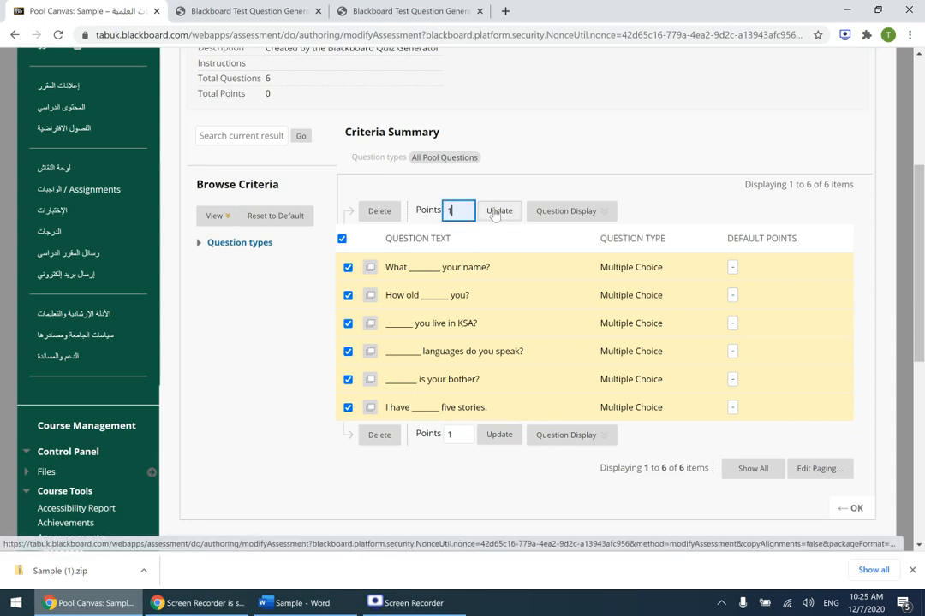
pyautogui.click(498, 212)
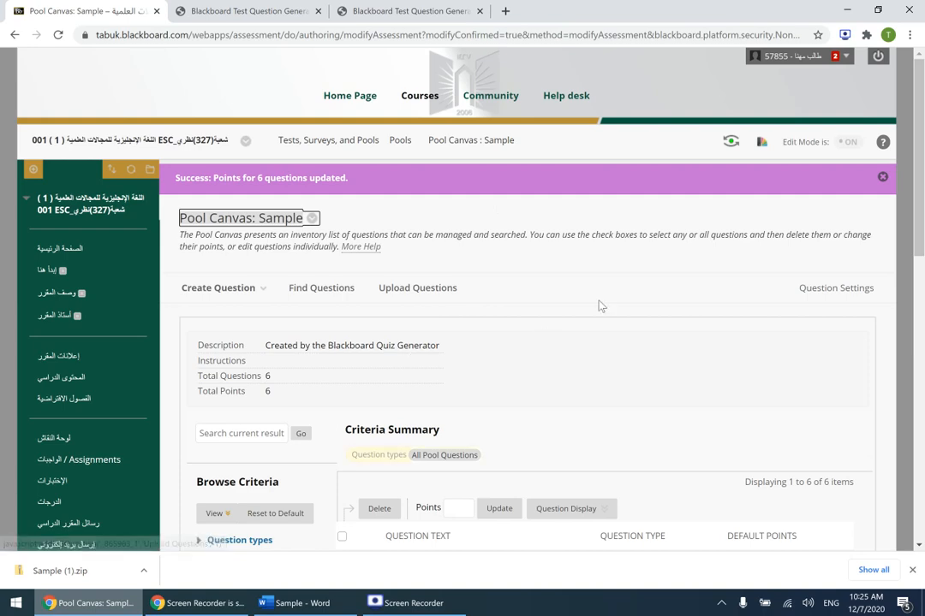
pyautogui.scroll(-4, 601, 307)
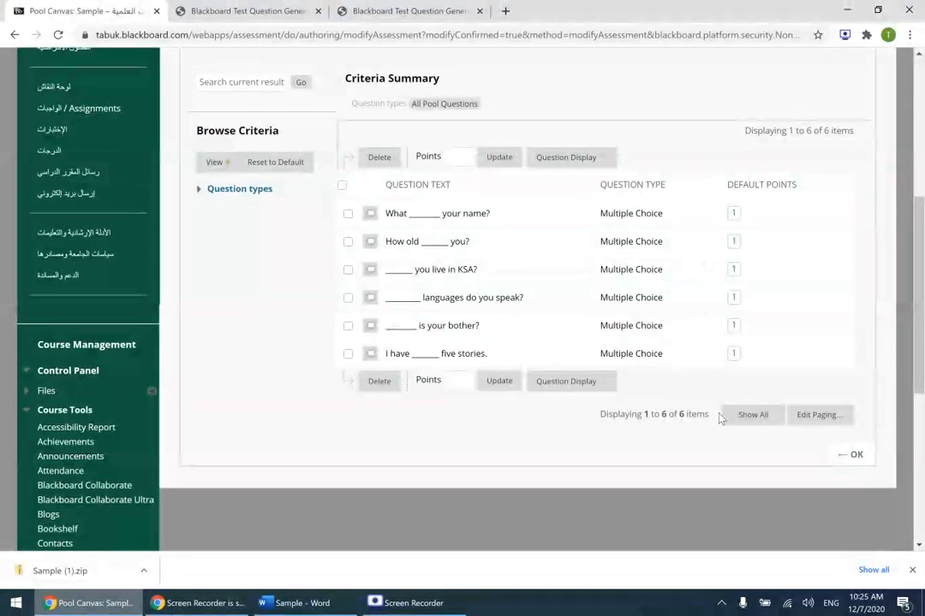
pyautogui.scroll(4, 738, 386)
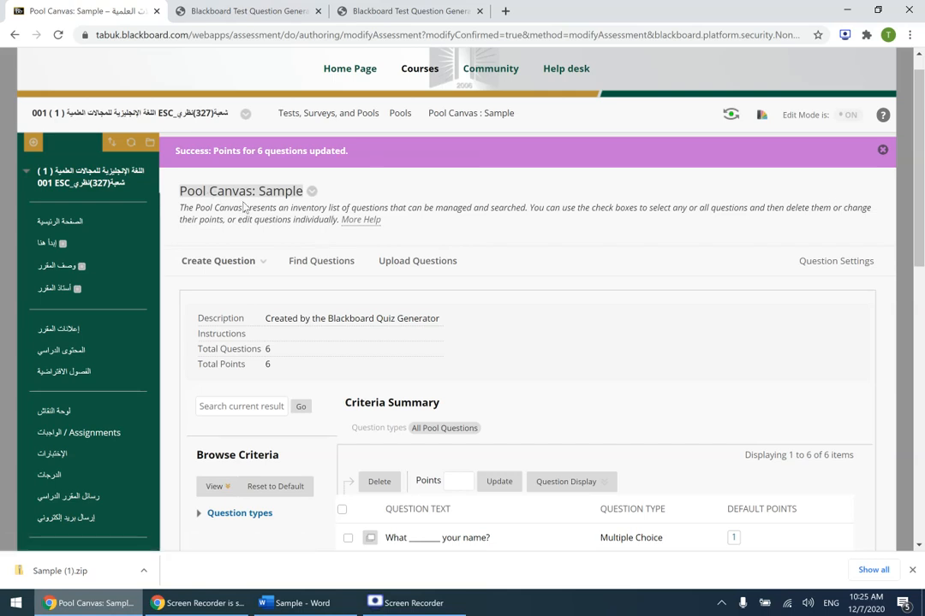
# Step: Rename the Sample pool to Vocabulary and save its pool information
pyautogui.click(312, 191)
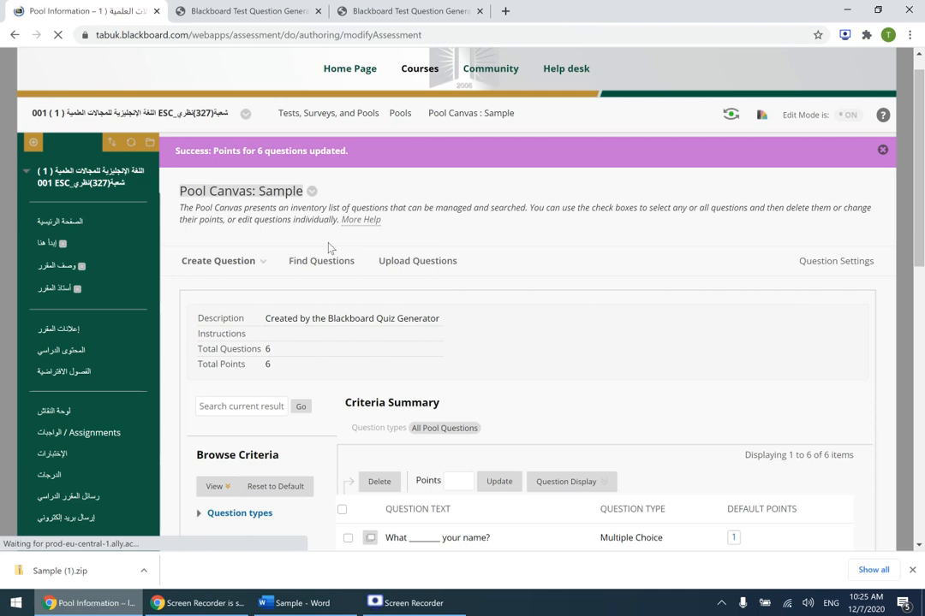
pyautogui.click(369, 343)
pyautogui.doubleClick(369, 345)
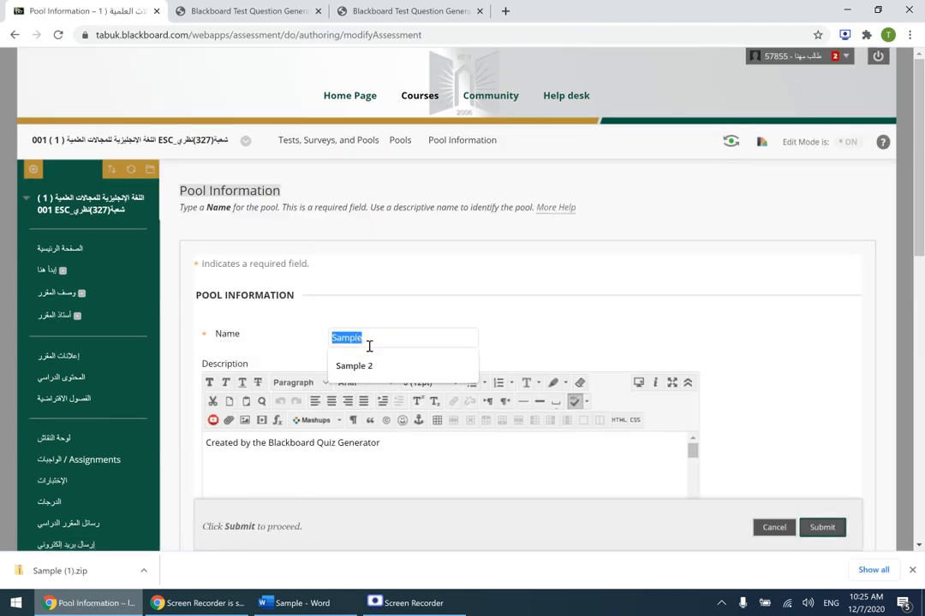
pyautogui.write('On')
pyautogui.press('BackSpace')
pyautogui.press('BackSpace')
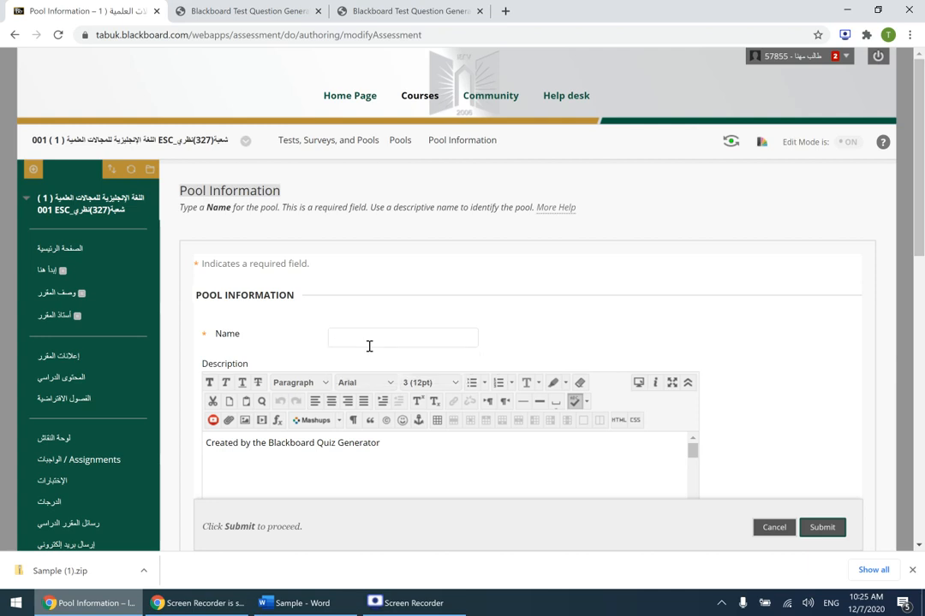
pyautogui.write('Vocabulary')
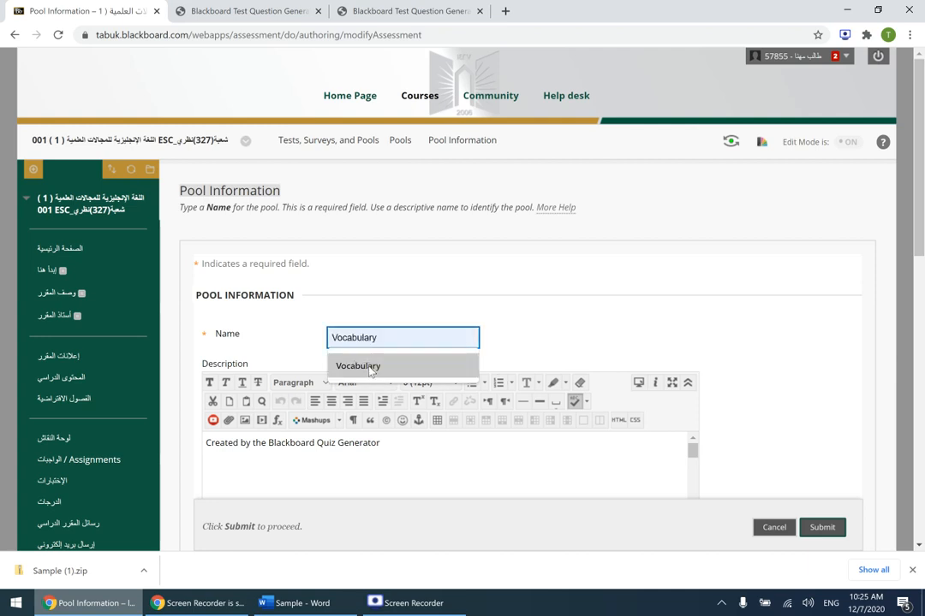
pyautogui.click(360, 365)
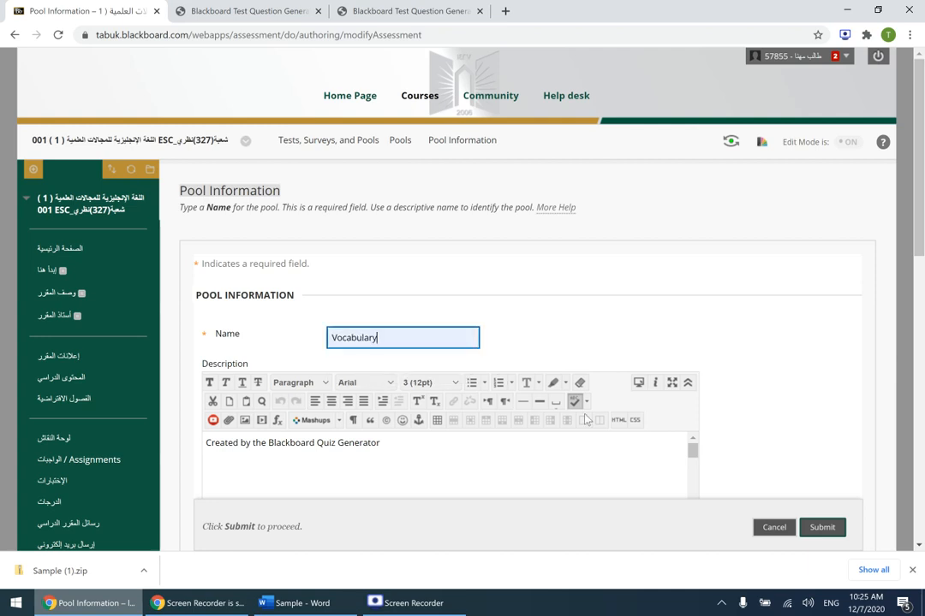
pyautogui.click(825, 529)
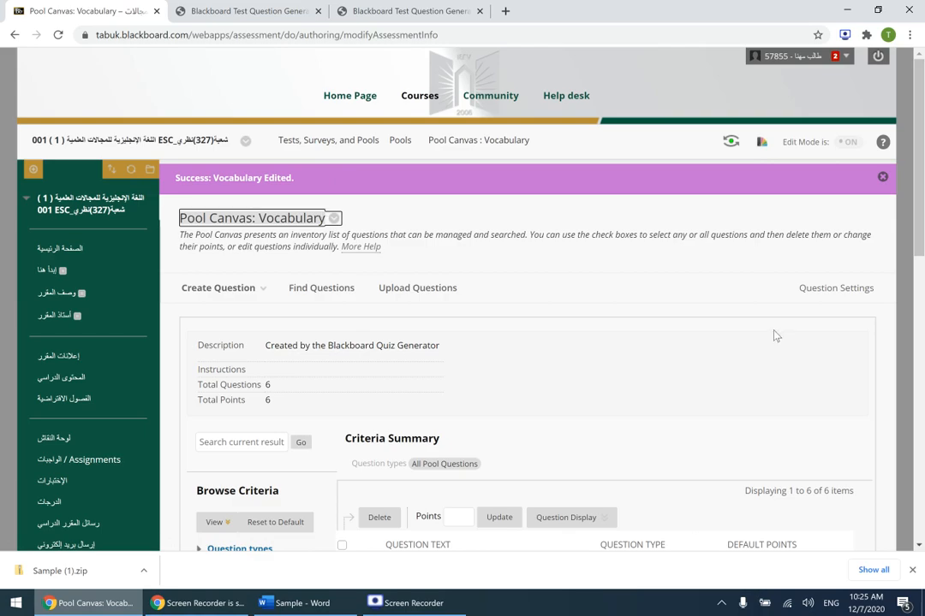
# Step: Look through the Vocabulary pool's questions and return to the course's pools list
pyautogui.scroll(-1, 702, 258)
pyautogui.scroll(-6, 491, 157)
pyautogui.scroll(7, 492, 157)
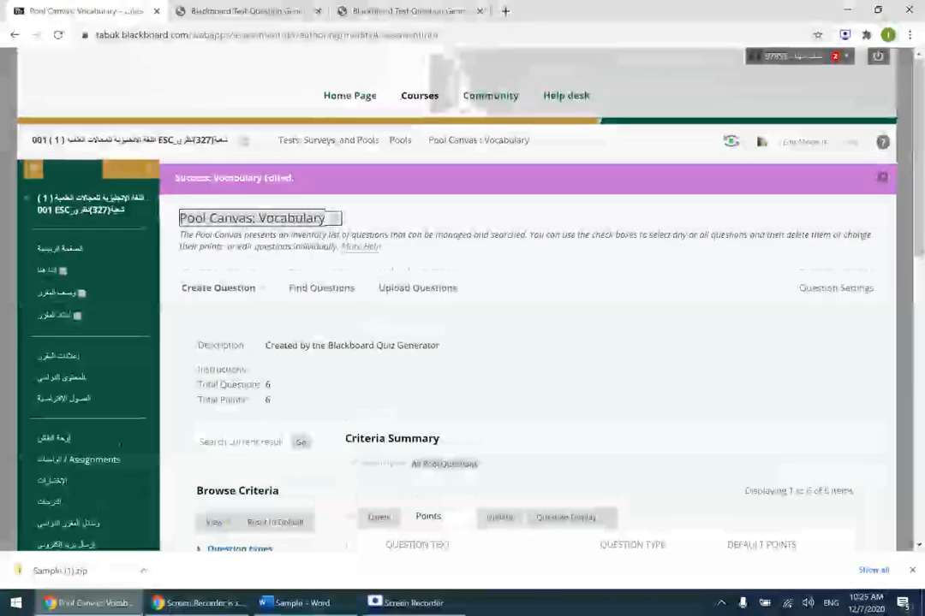
pyautogui.scroll(-8, 608, 365)
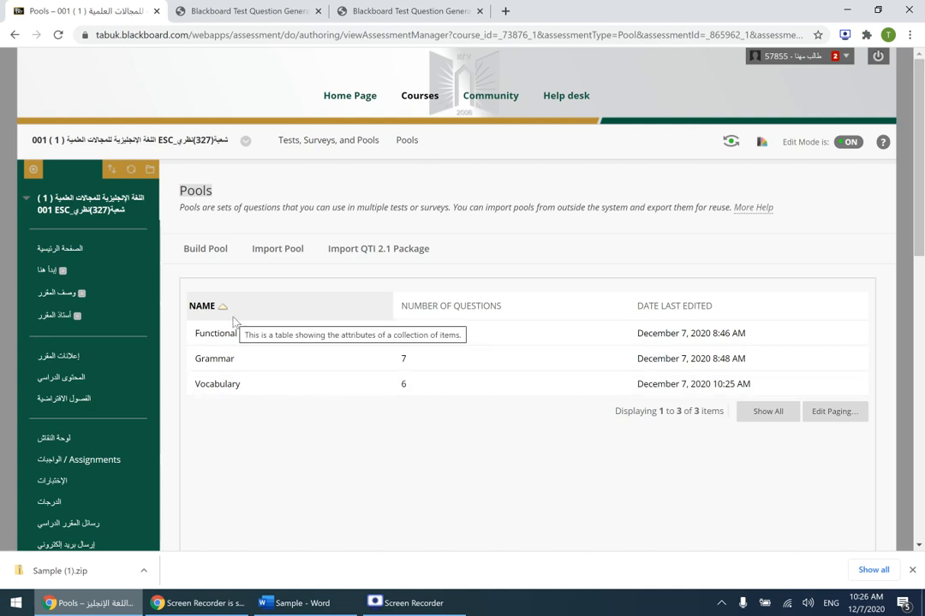
# Step: Start a new test in the course's الإختبارات content area and name it Final Sample
pyautogui.scroll(-3, 234, 321)
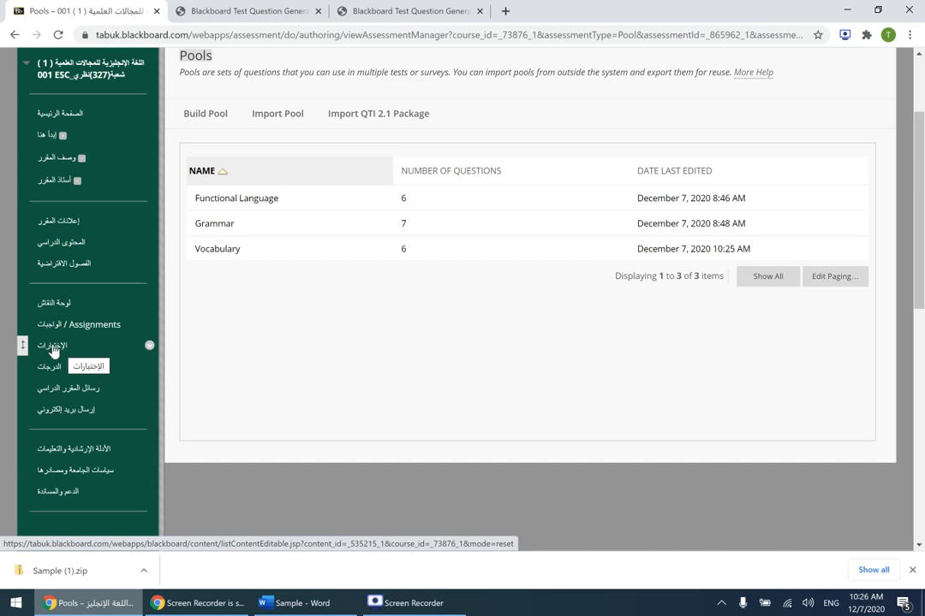
pyautogui.click(53, 347)
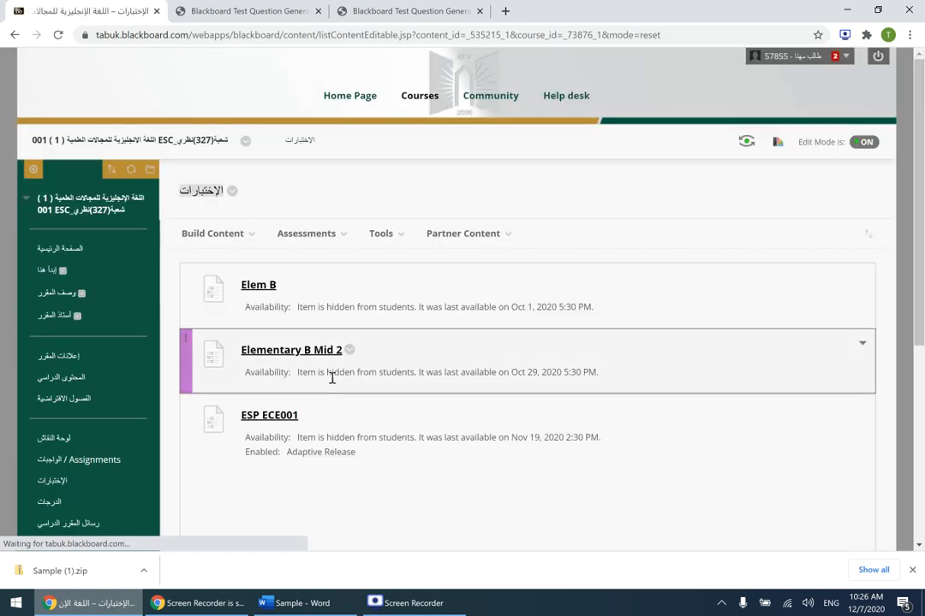
pyautogui.click(301, 234)
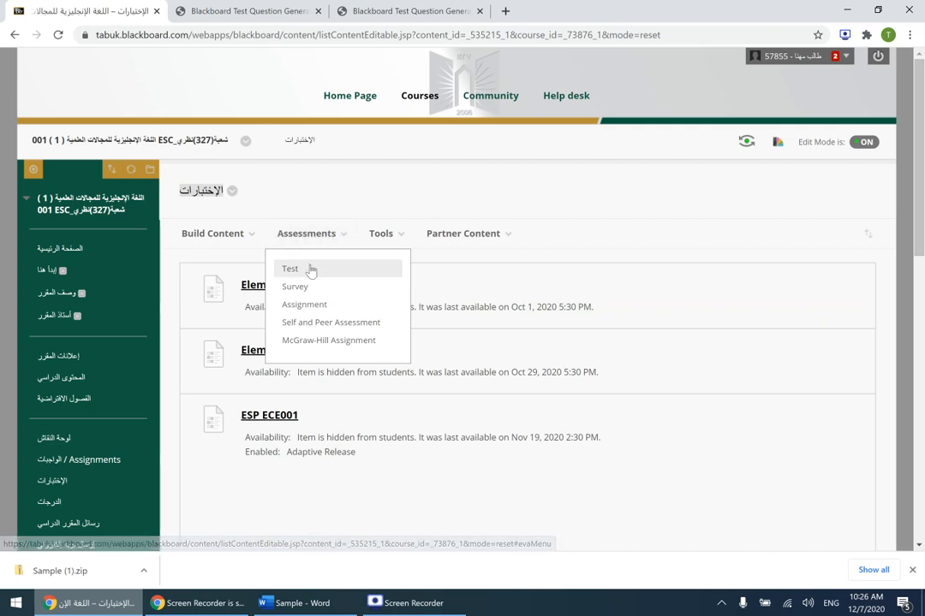
pyautogui.click(309, 269)
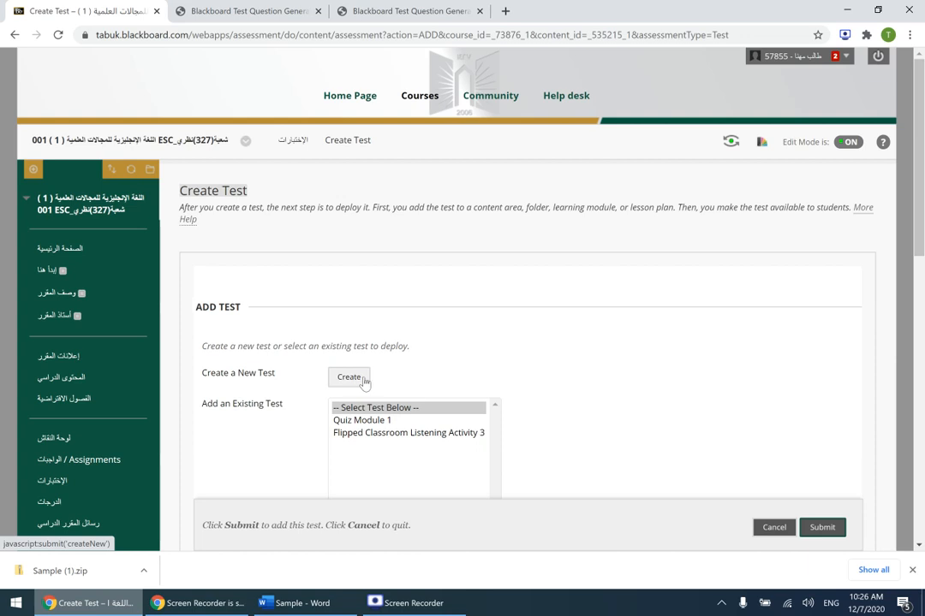
pyautogui.click(356, 381)
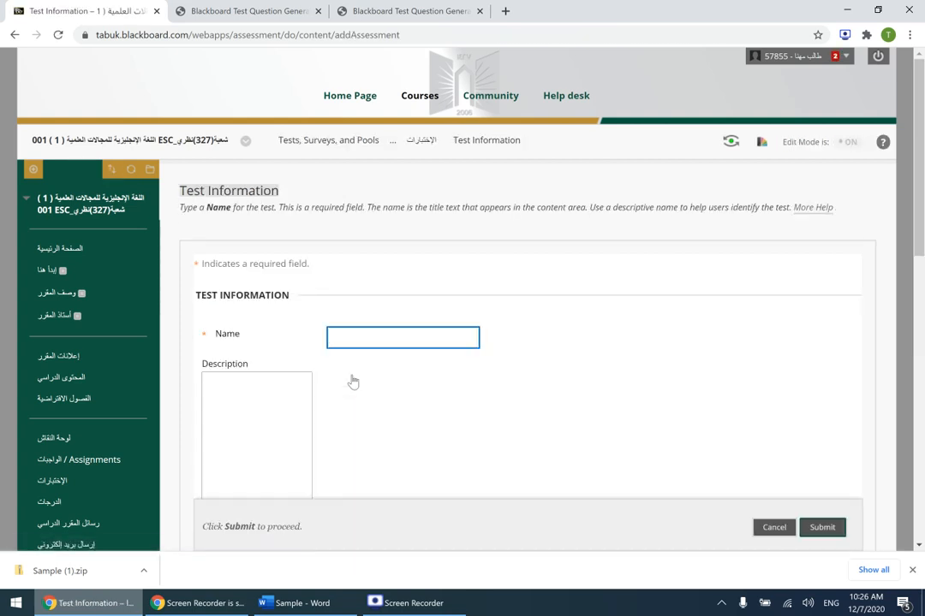
pyautogui.write('Fi')
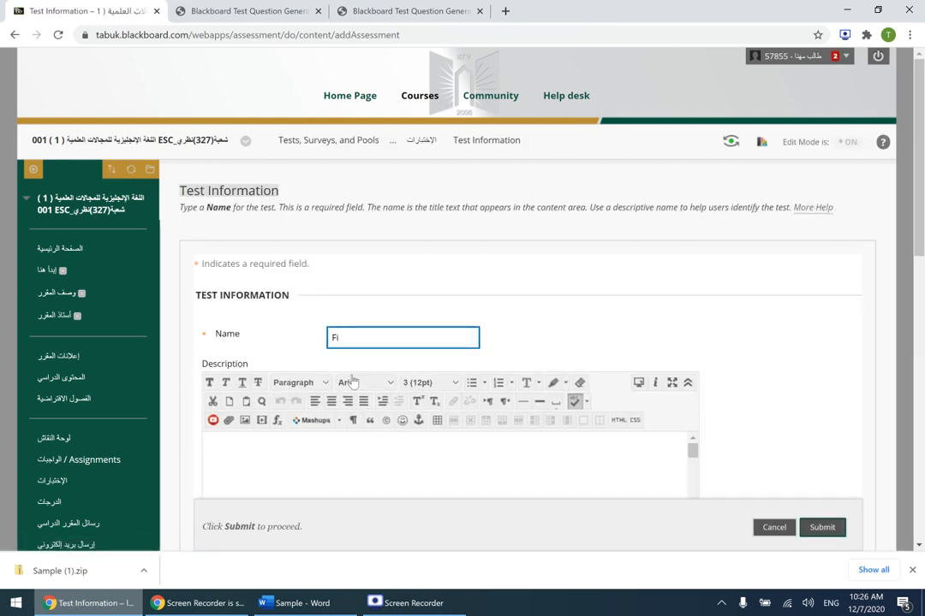
pyautogui.write('nal Sample')
# Step: Enter the test instructions "Read the questions carefully and choose the correct answers. Submit when you are done" and submit the test information
pyautogui.scroll(-4, 836, 292)
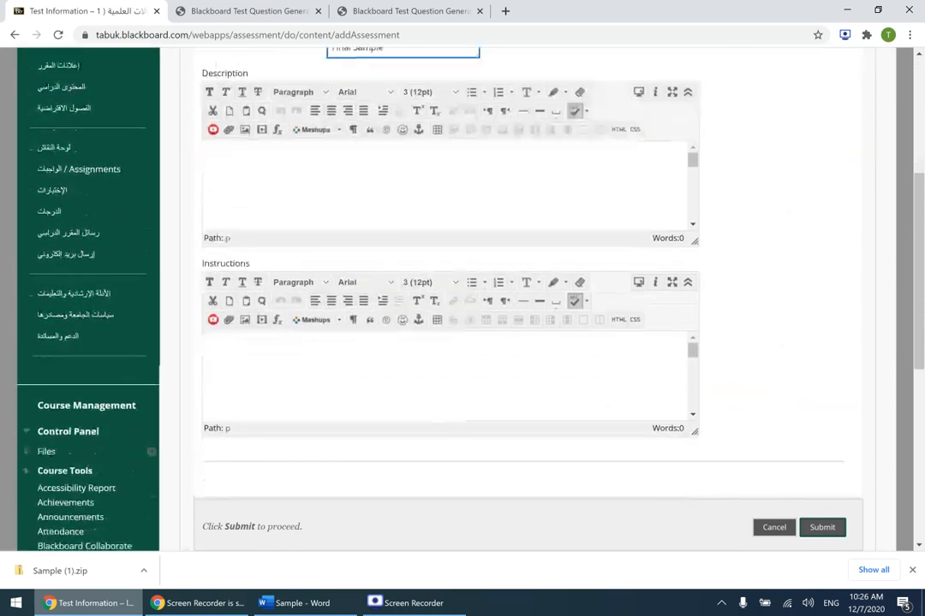
pyautogui.click(348, 306)
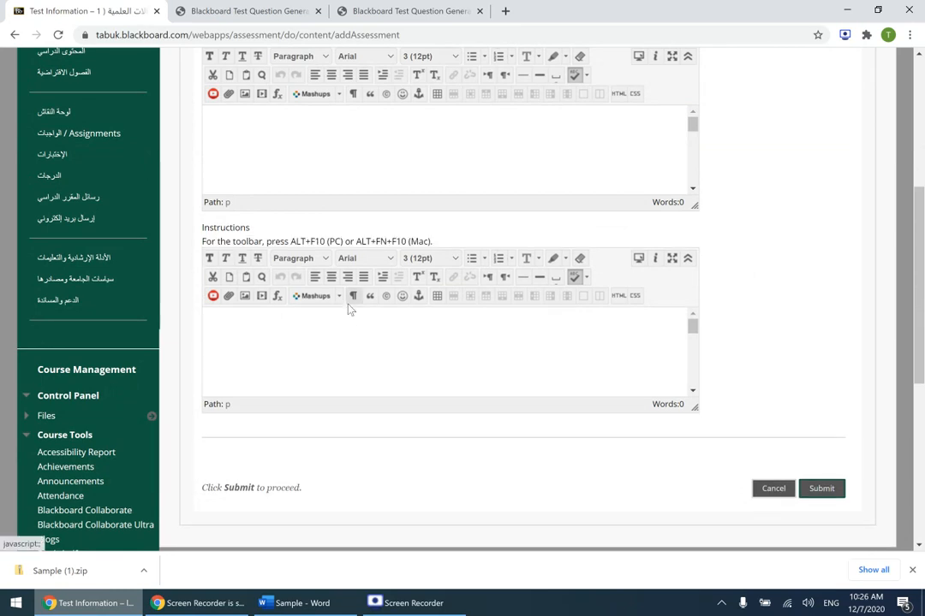
pyautogui.write('REad')
pyautogui.press('BackSpace')
pyautogui.press('BackSpace')
pyautogui.press('BackSpace')
pyautogui.write('ead the question')
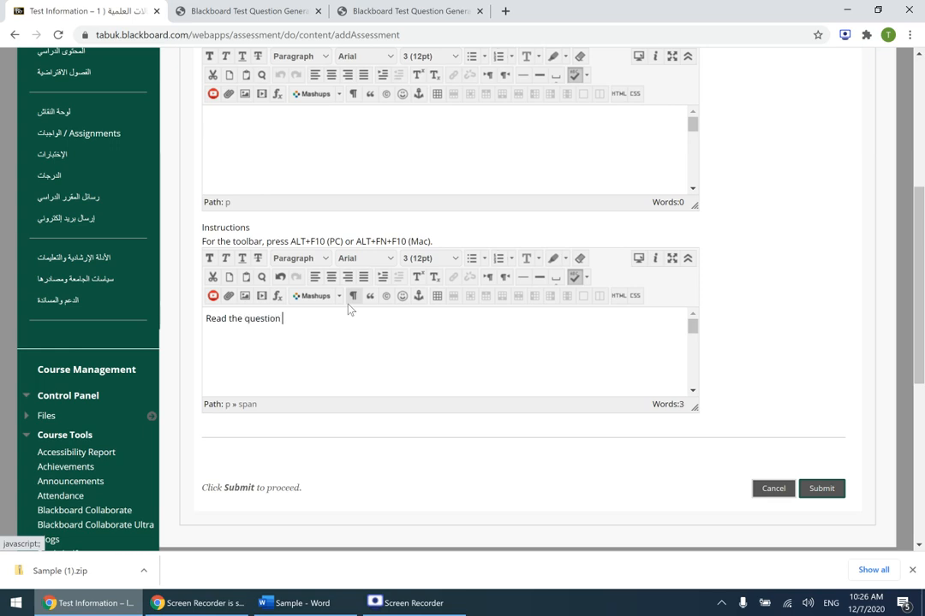
pyautogui.press('BackSpace')
pyautogui.write('s carefully and choose the corre')
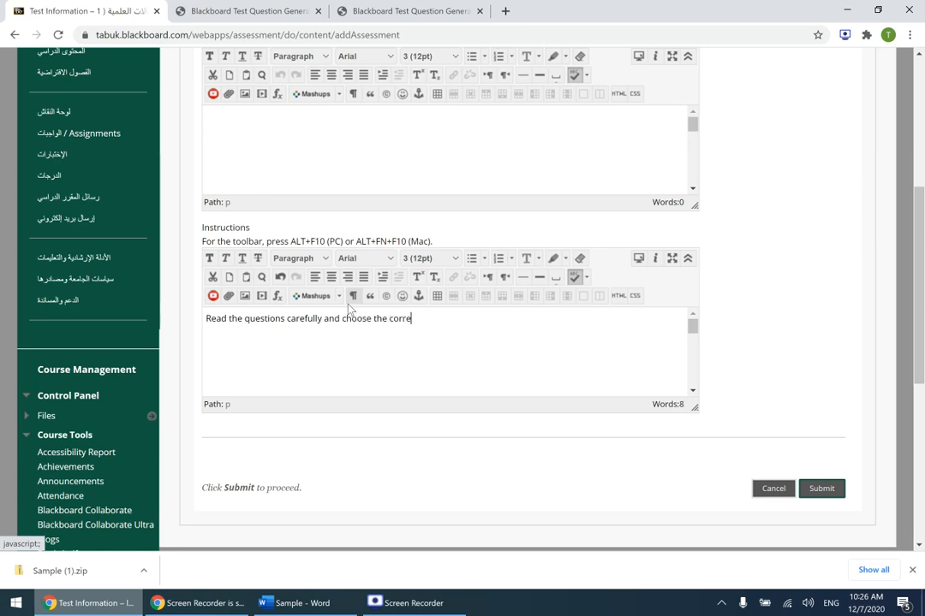
pyautogui.write('ct answers. Sumite')
pyautogui.press('BackSpace')
pyautogui.press('BackSpace')
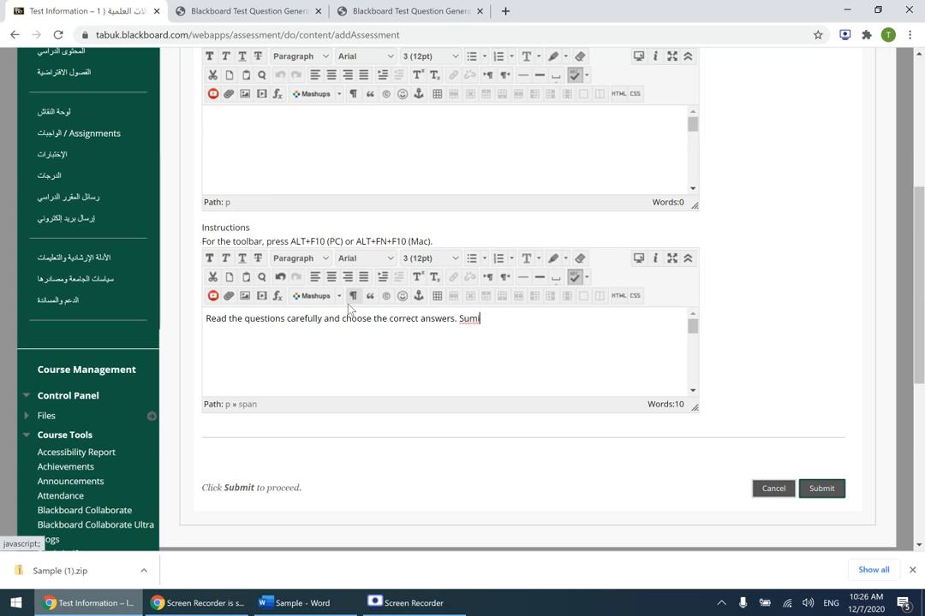
pyautogui.press('BackSpace')
pyautogui.press('BackSpace')
pyautogui.write('bmit when you are done')
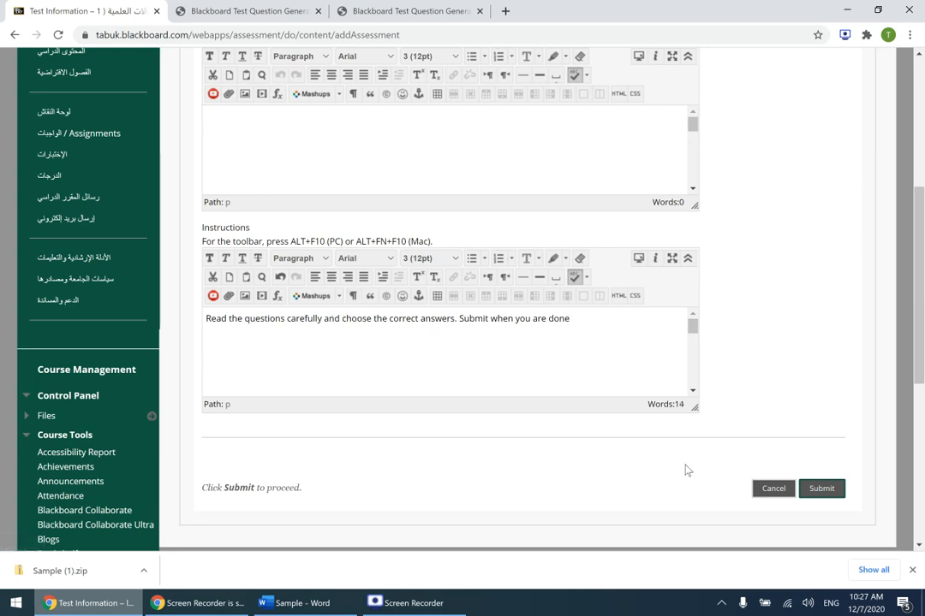
pyautogui.click(815, 496)
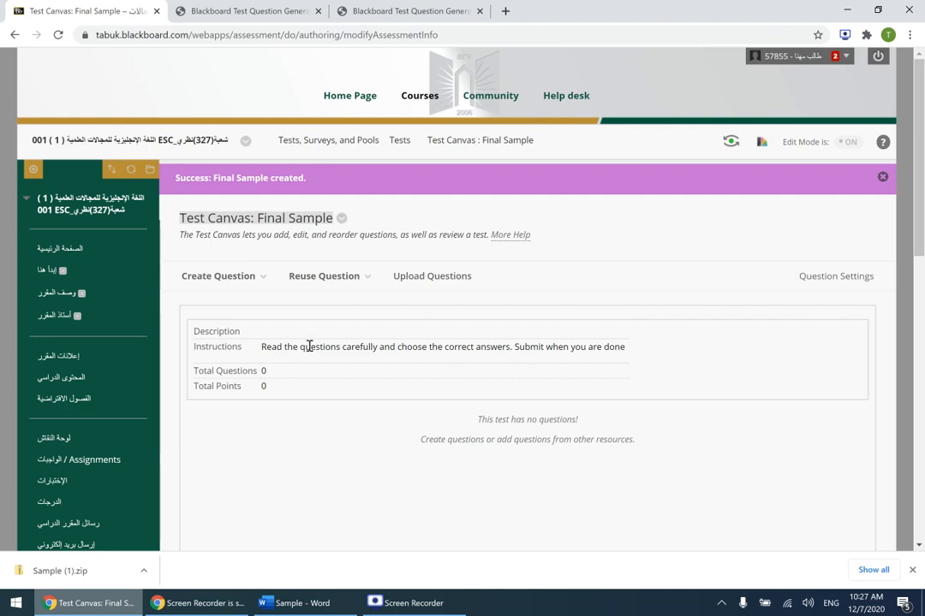
# Step: Add a random block to the Final Sample test using Multiple Choice questions from the Functional Language pool
pyautogui.moveTo(314, 294)
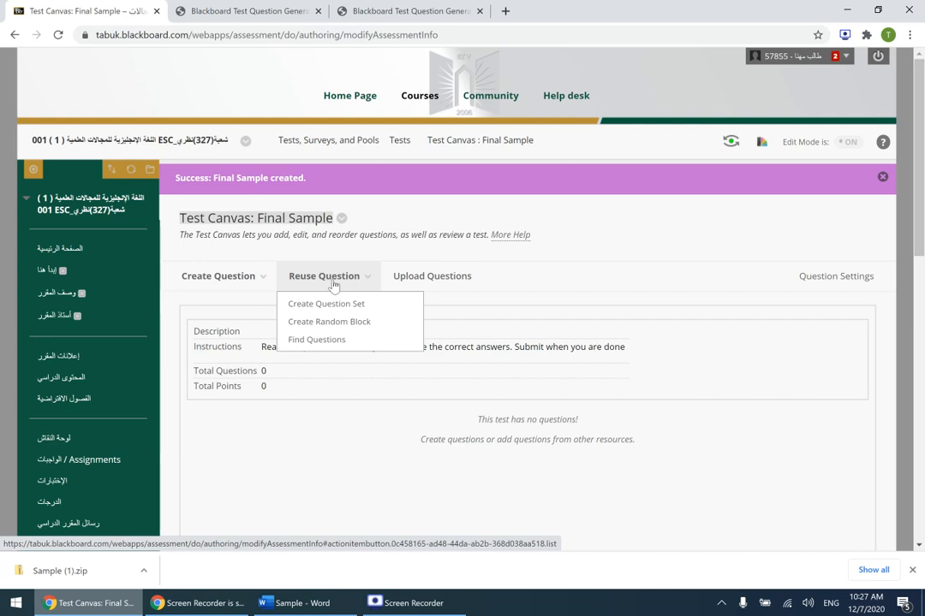
pyautogui.click(352, 331)
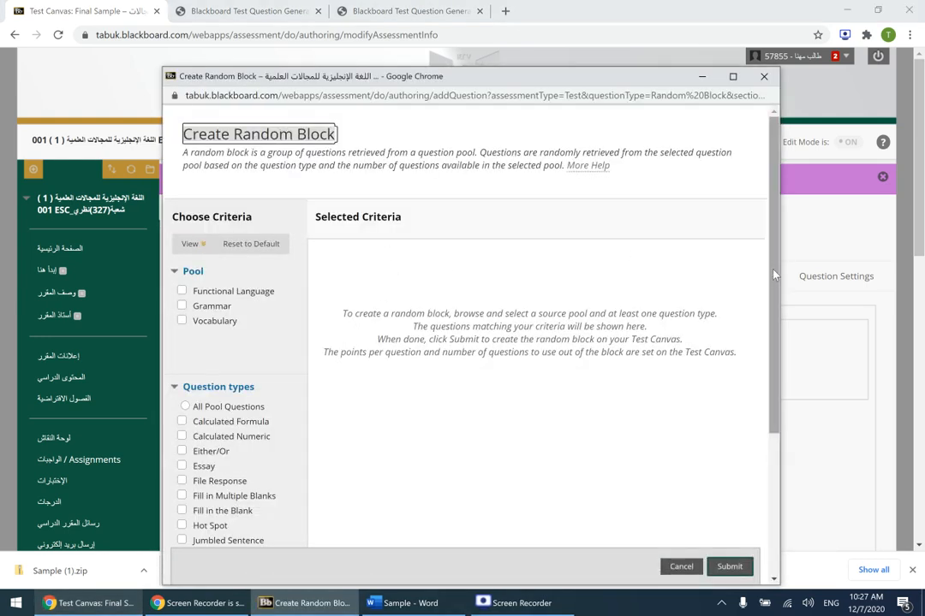
pyautogui.scroll(-1, 775, 271)
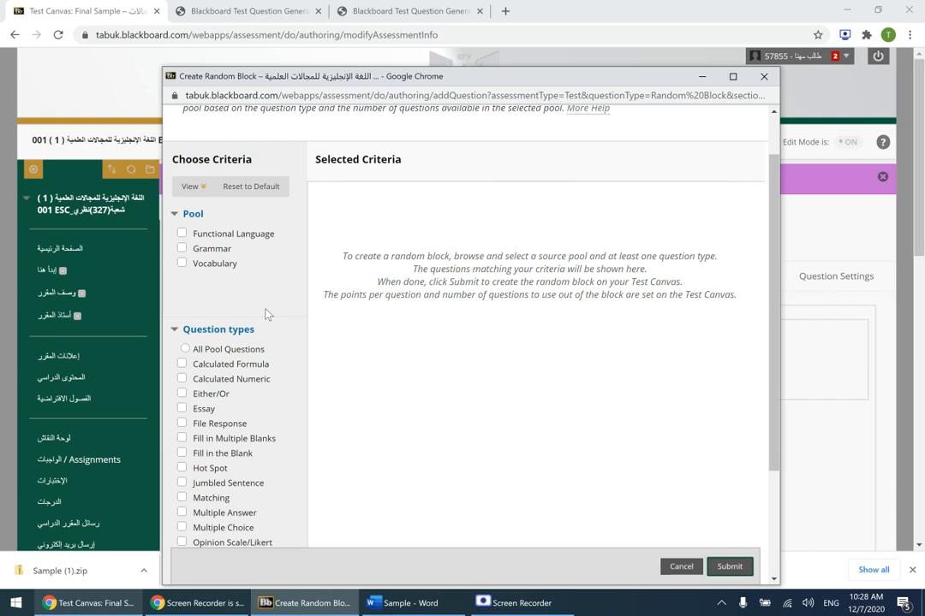
pyautogui.click(182, 233)
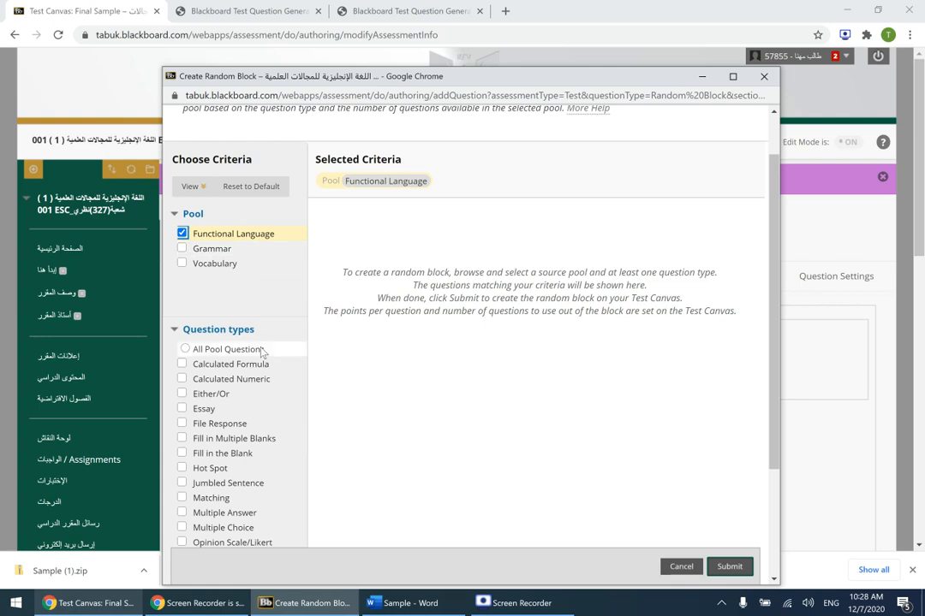
pyautogui.scroll(-3, 653, 270)
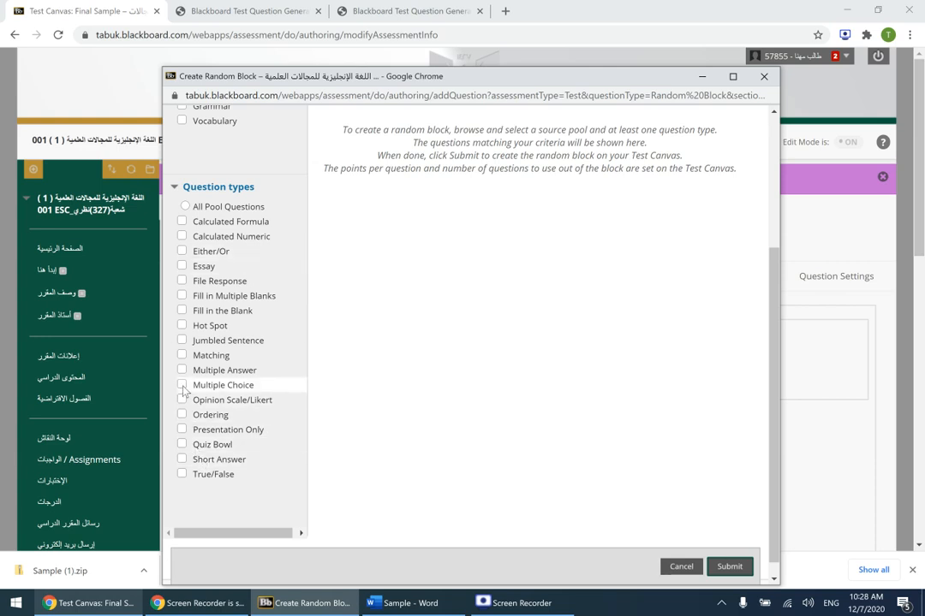
pyautogui.click(181, 385)
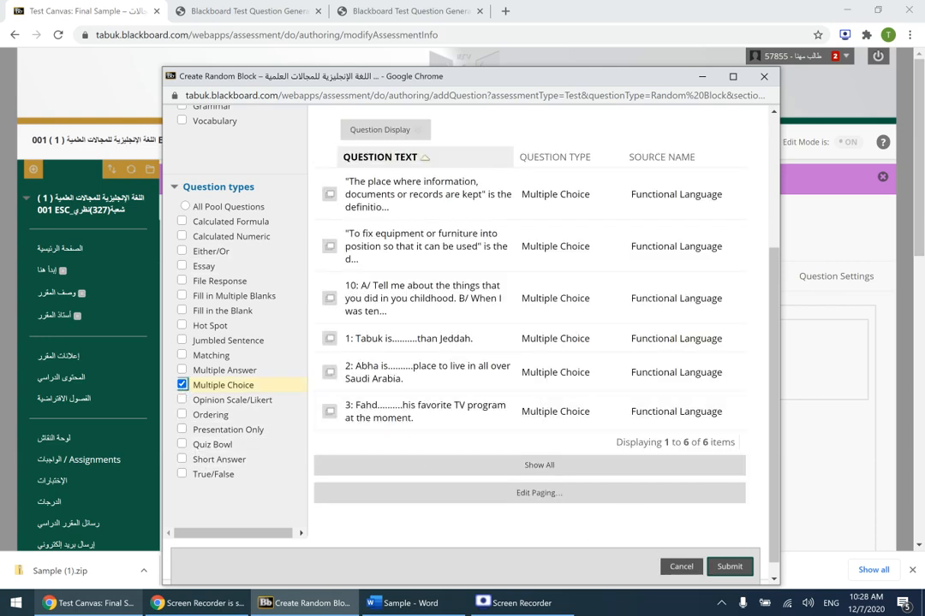
pyautogui.click(730, 566)
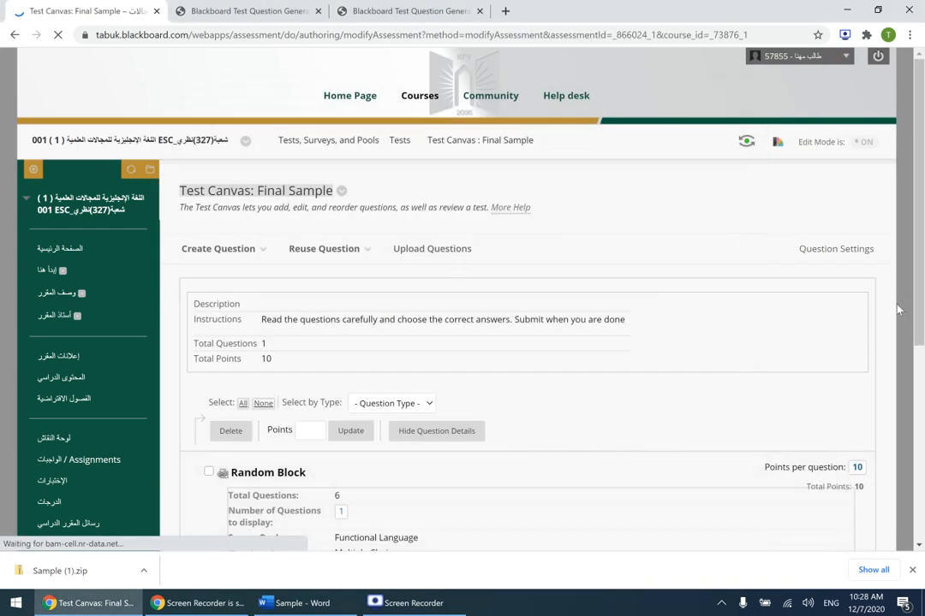
# Step: Set the Functional Language random block to display 4 questions at 1 point per question
pyautogui.scroll(-3, 628, 379)
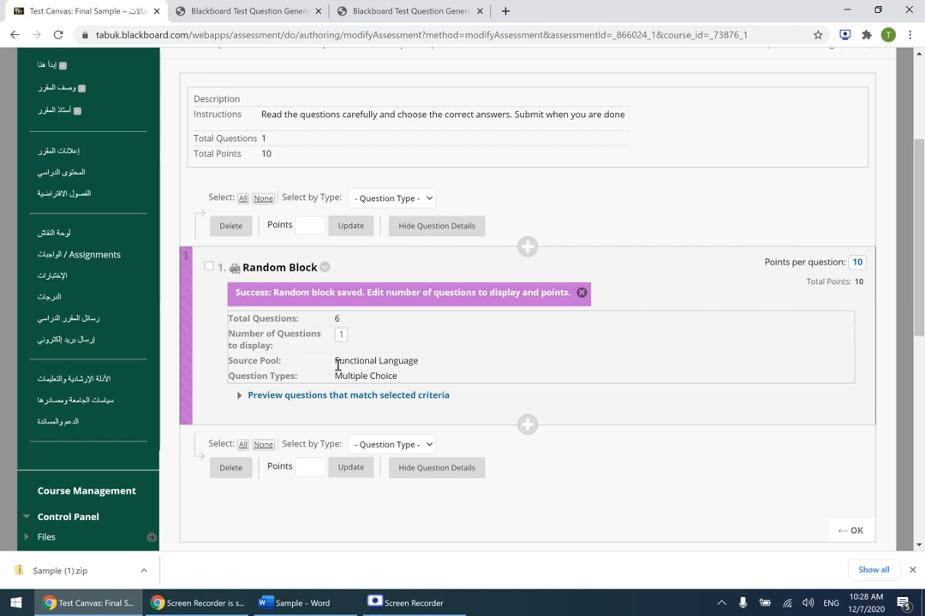
pyautogui.moveTo(339, 362); pyautogui.dragTo(408, 373)
pyautogui.click(437, 352)
pyautogui.click(341, 334)
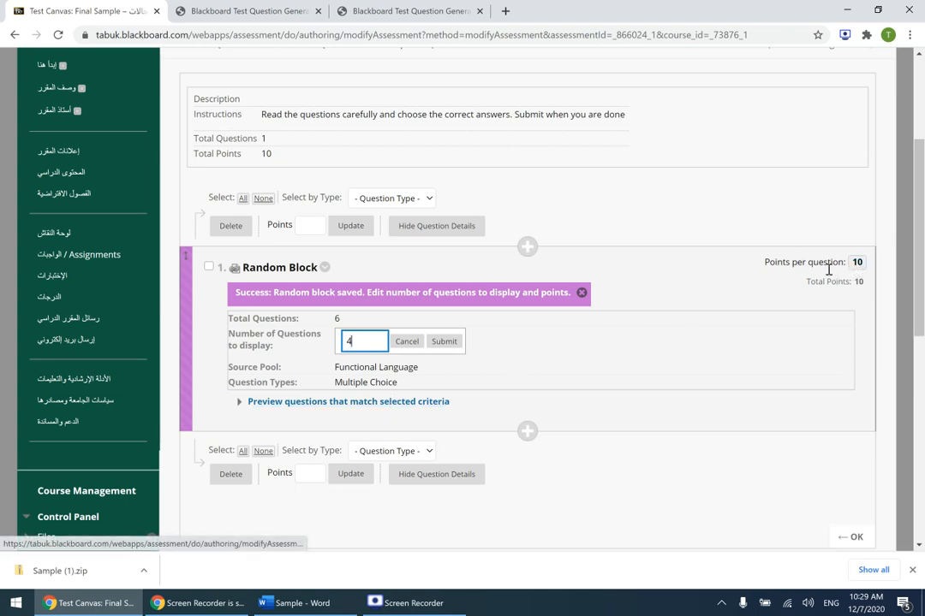
pyautogui.click(443, 341)
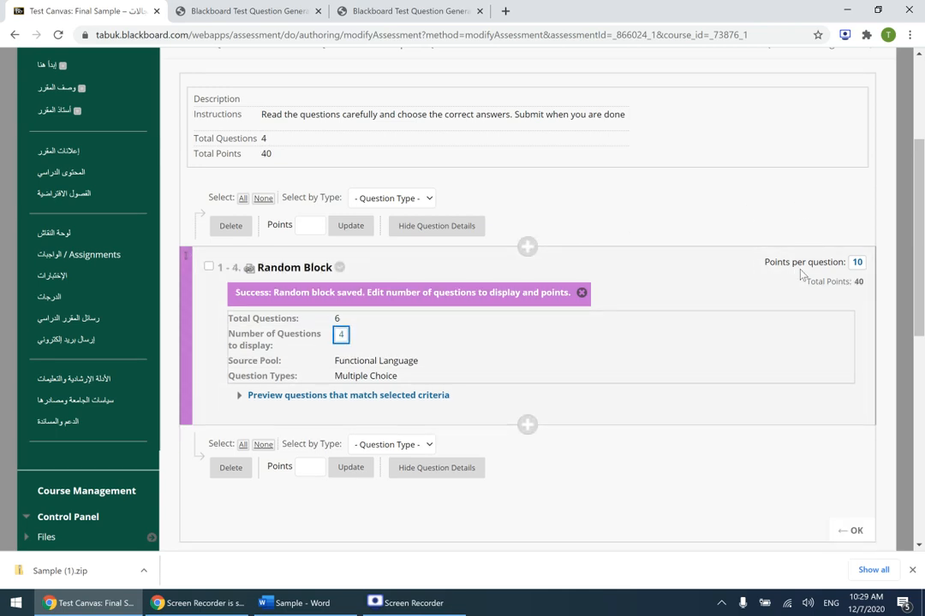
pyautogui.click(858, 262)
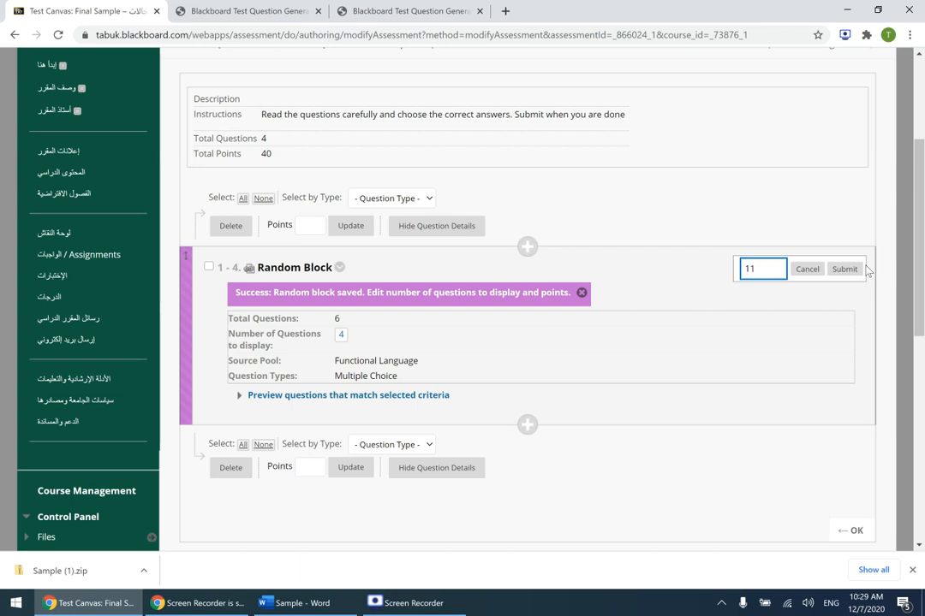
pyautogui.click(846, 270)
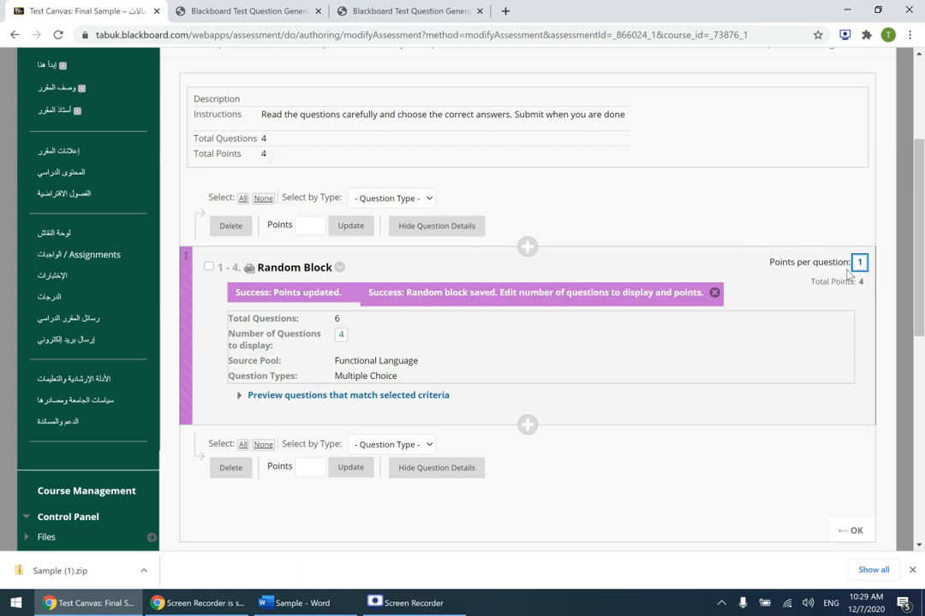
# Step: Add a random block to the Final Sample test using Multiple Choice questions from the Grammar pool
pyautogui.scroll(3, 592, 355)
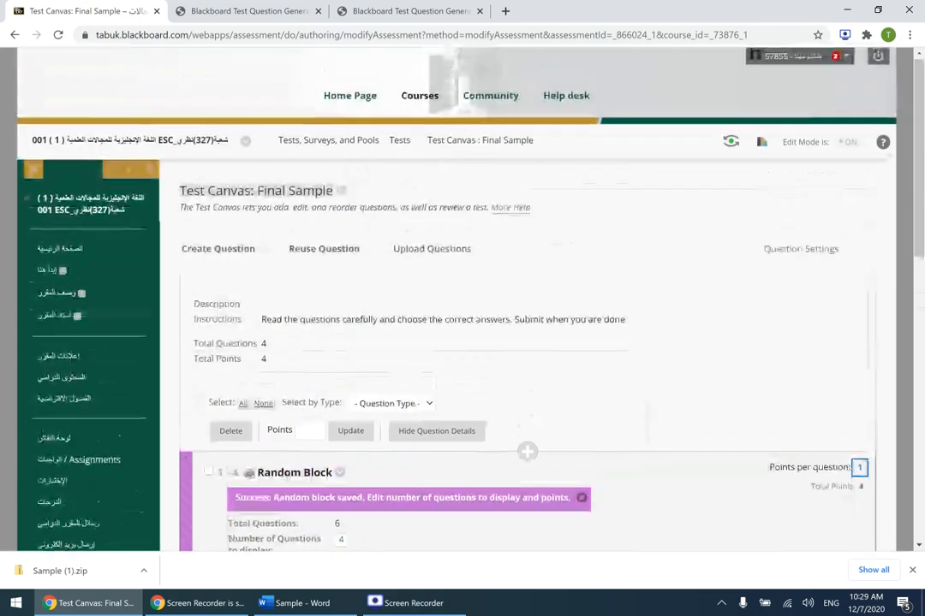
pyautogui.click(326, 249)
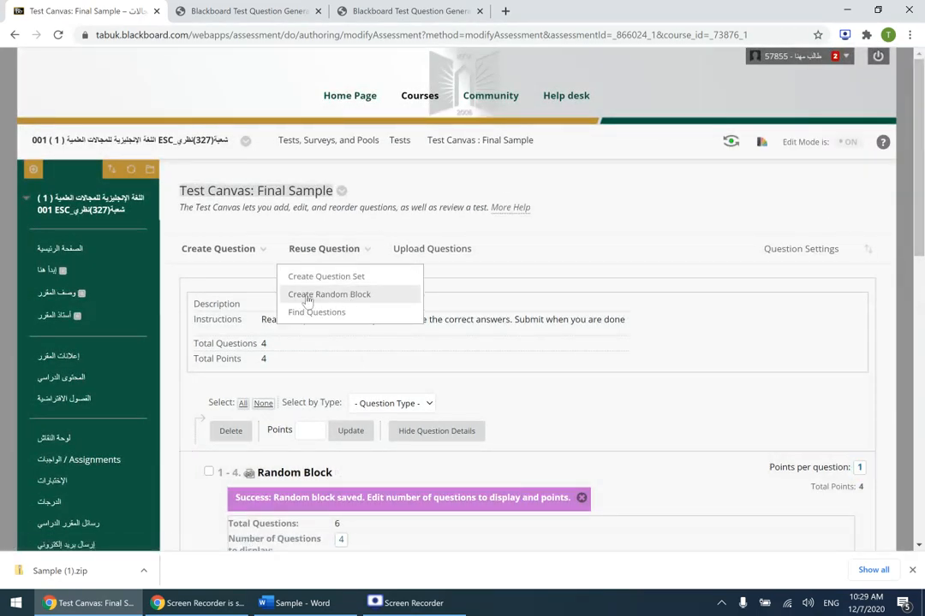
pyautogui.click(349, 294)
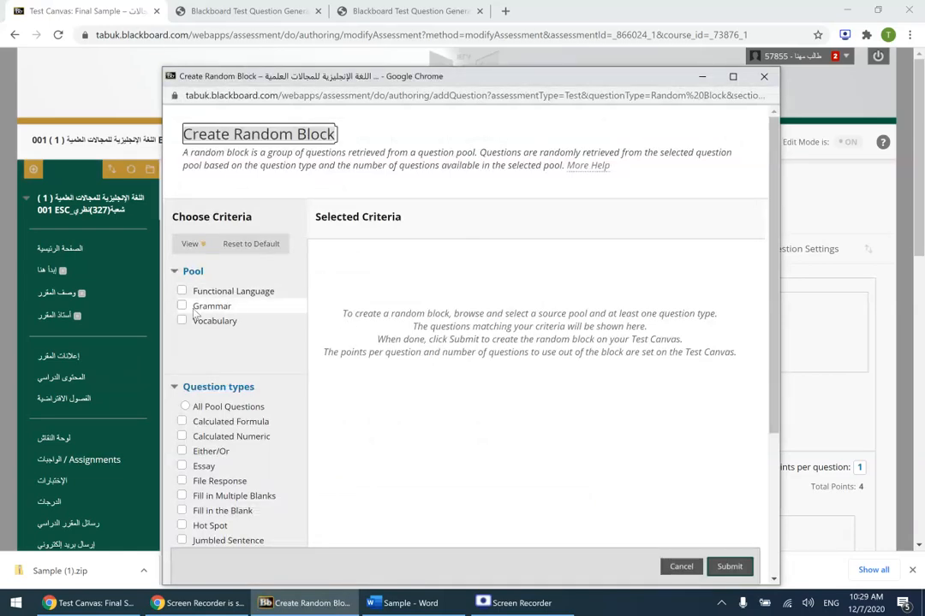
pyautogui.click(182, 307)
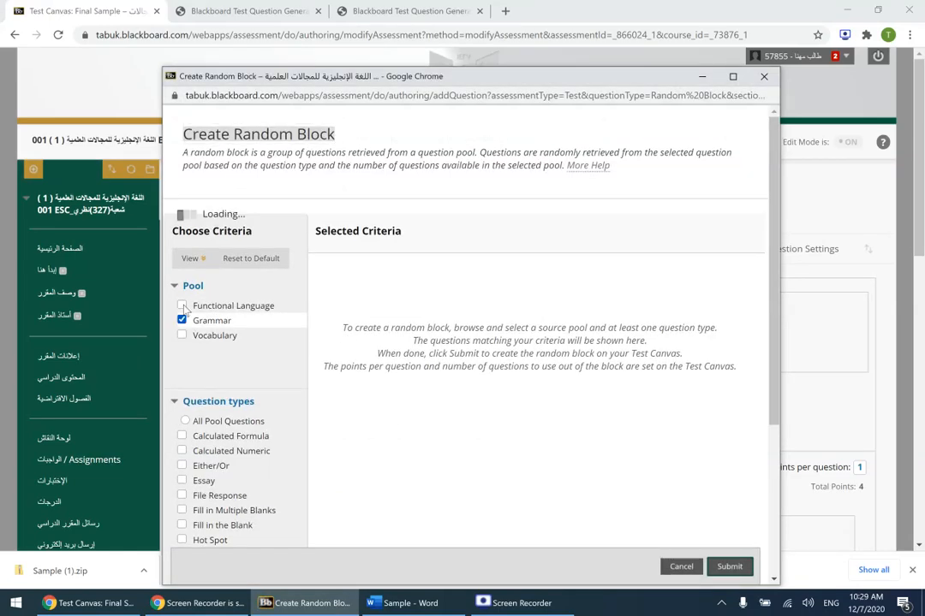
pyautogui.scroll(-3, 651, 244)
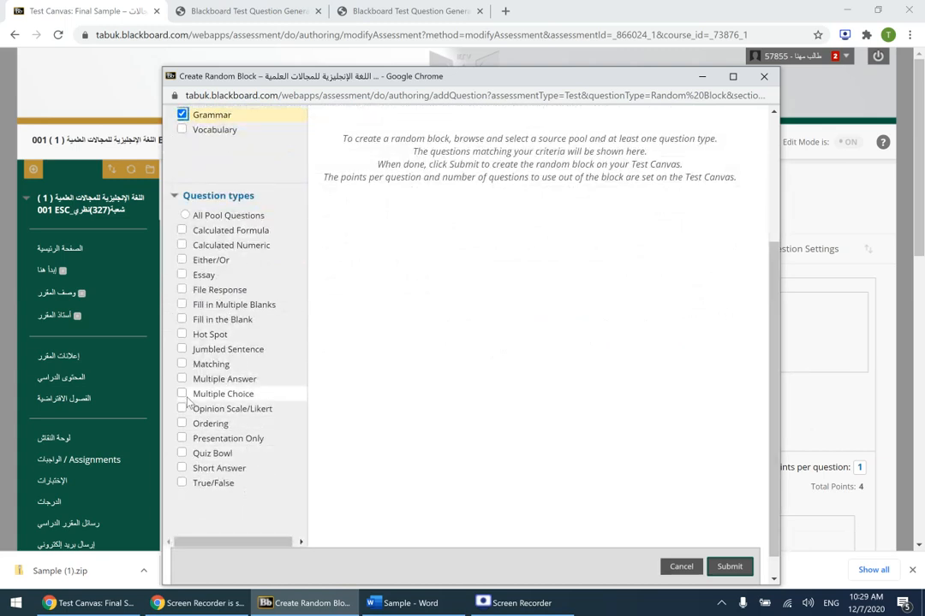
pyautogui.click(181, 395)
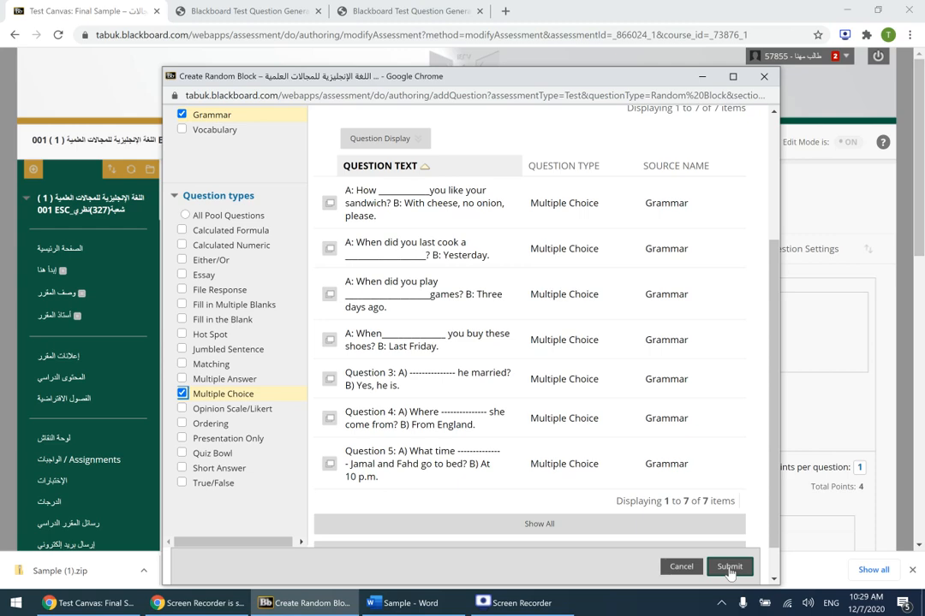
pyautogui.click(730, 566)
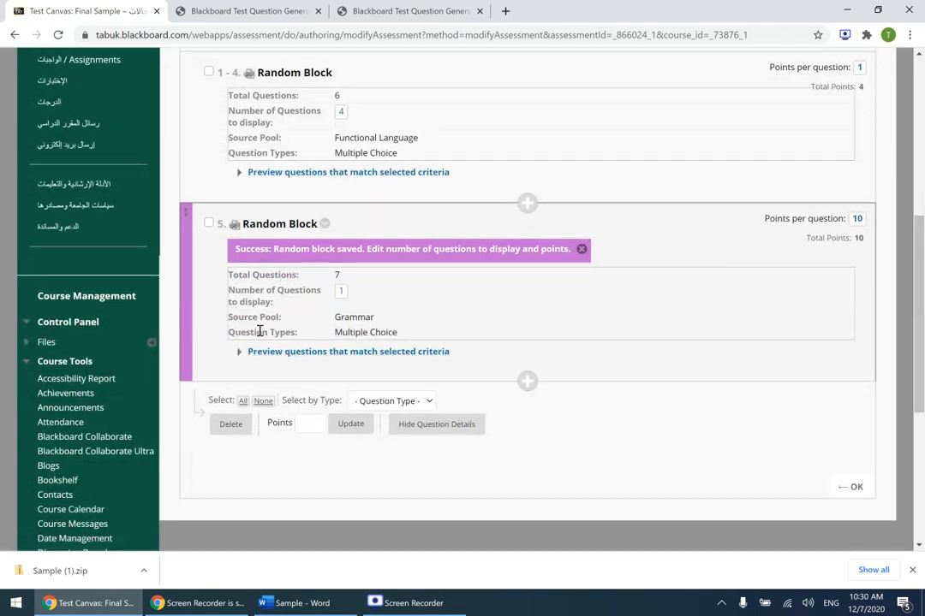
# Step: Set the Grammar random block to display 3 questions at 1 point per question
pyautogui.click(342, 292)
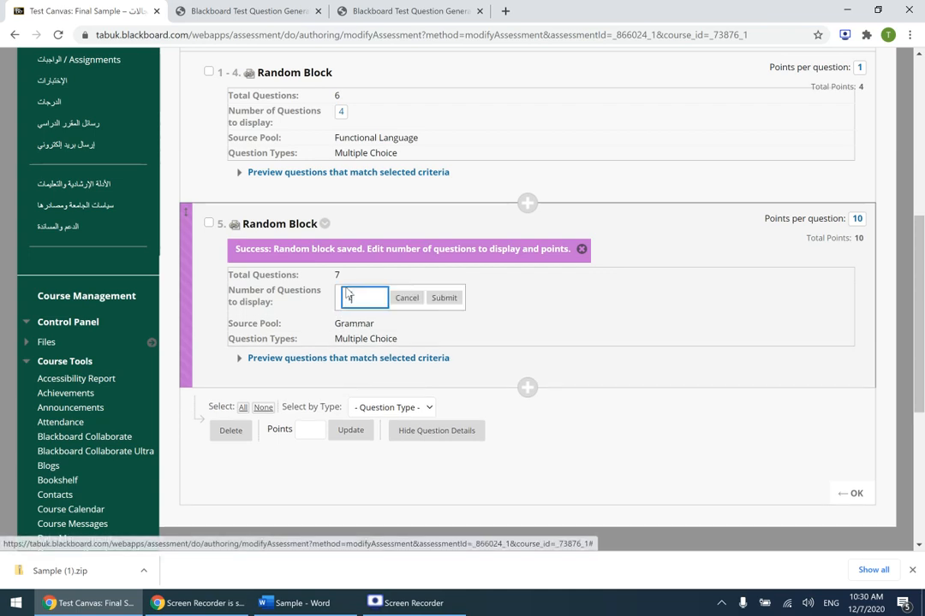
pyautogui.click(443, 297)
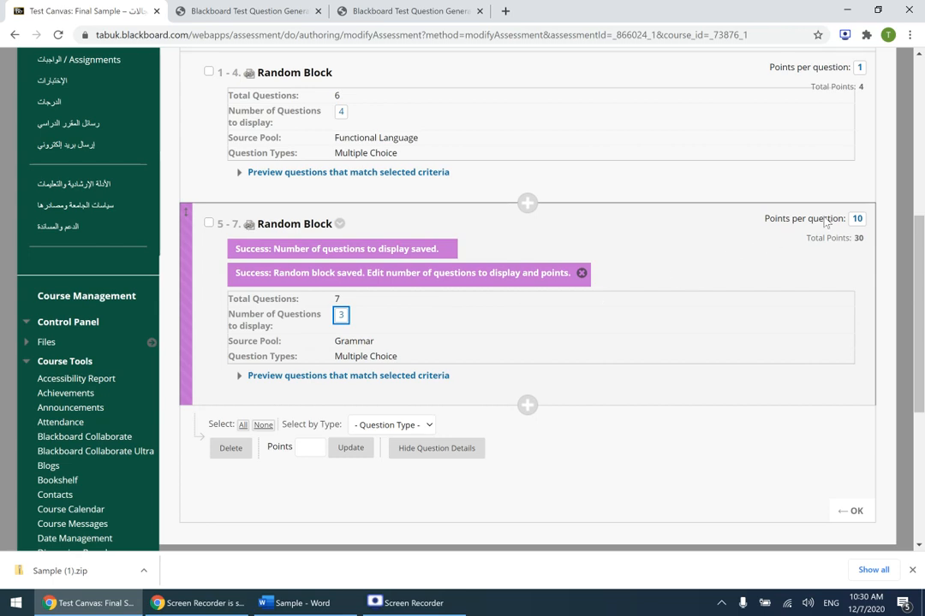
pyautogui.click(860, 220)
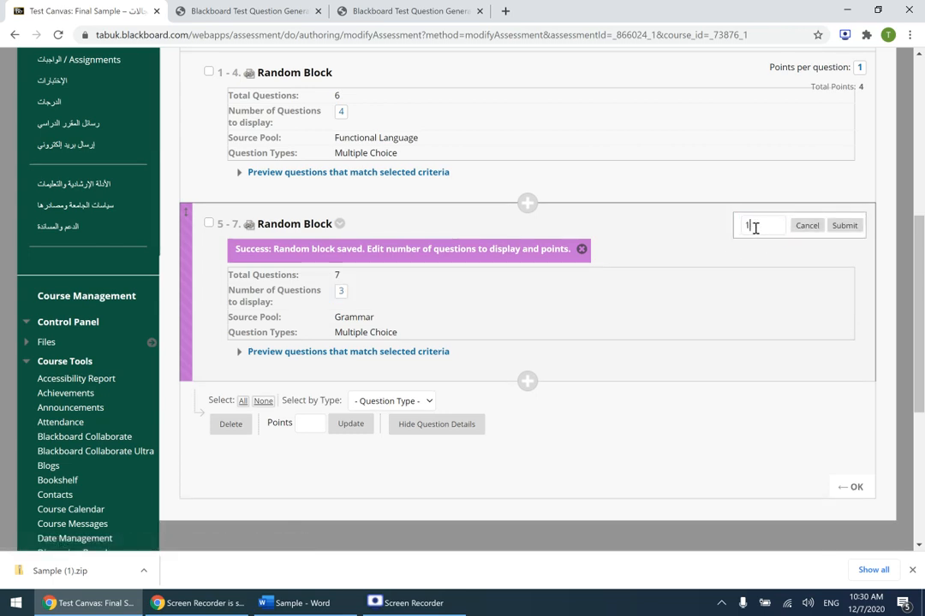
pyautogui.click(844, 226)
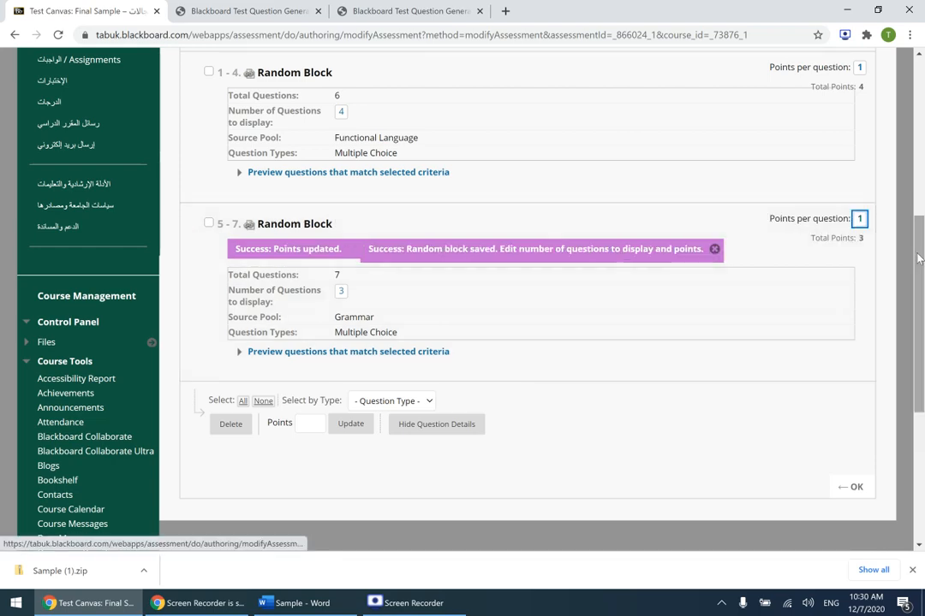
# Step: Add a random block to the Final Sample test using Multiple Choice questions from the Vocabulary pool
pyautogui.moveTo(920, 258); pyautogui.dragTo(923, 186)
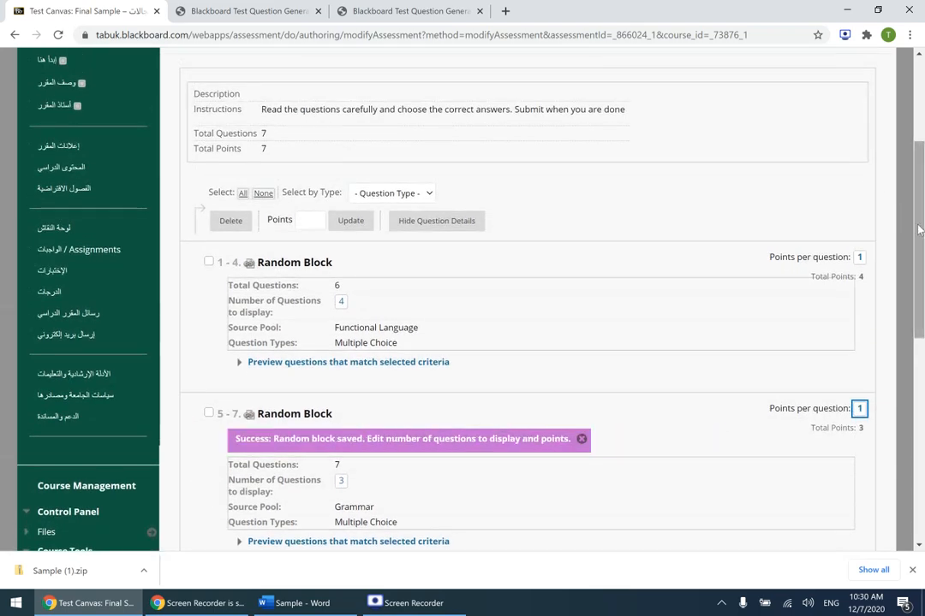
pyautogui.moveTo(920, 229); pyautogui.dragTo(920, 198)
pyautogui.click(324, 121)
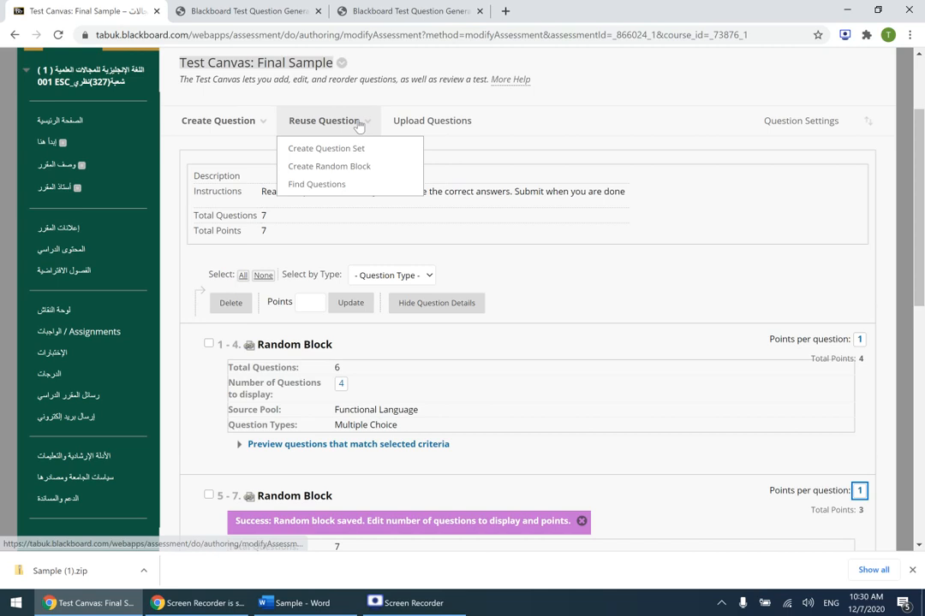
pyautogui.click(328, 167)
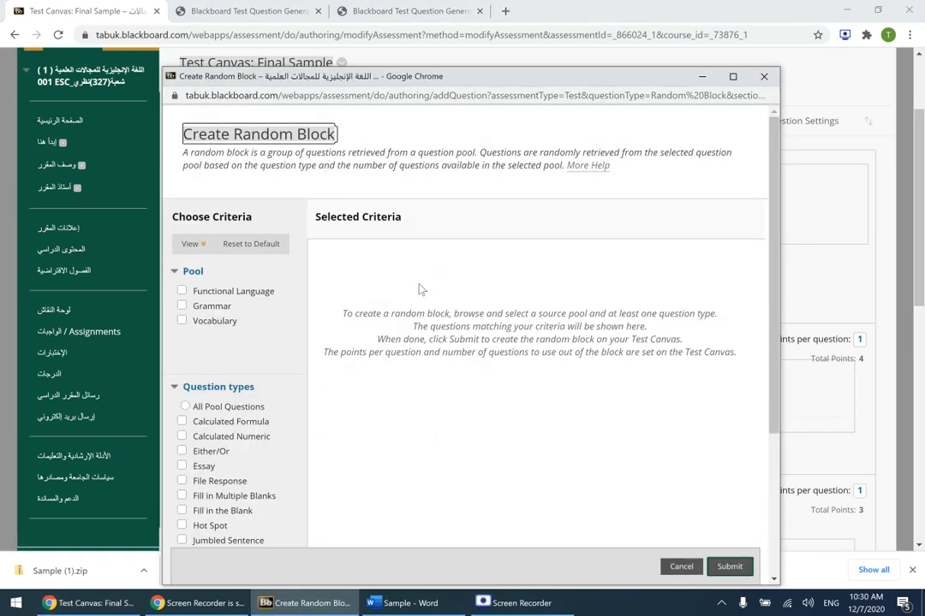
pyautogui.click(181, 321)
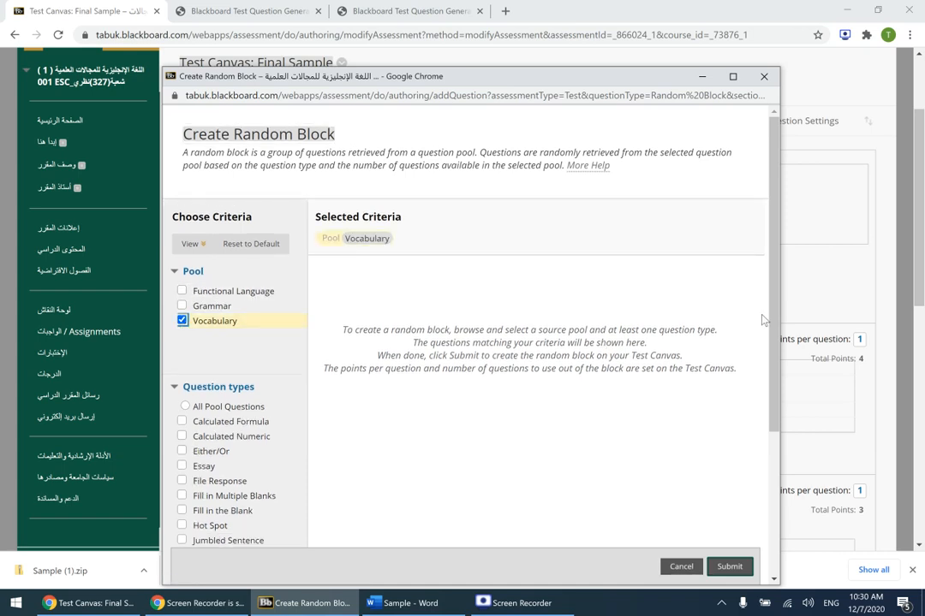
pyautogui.scroll(-2, 770, 322)
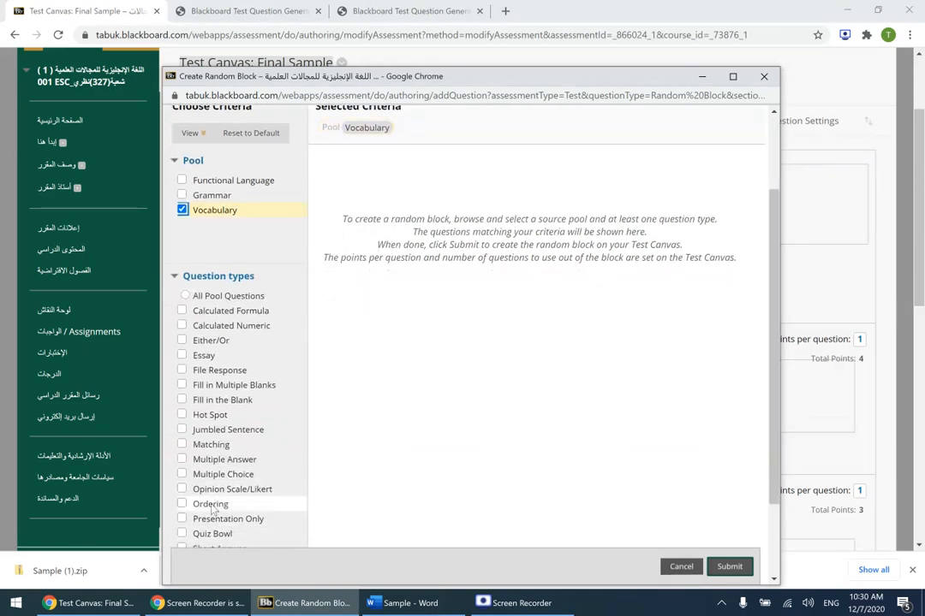
pyautogui.click(182, 475)
pyautogui.click(717, 568)
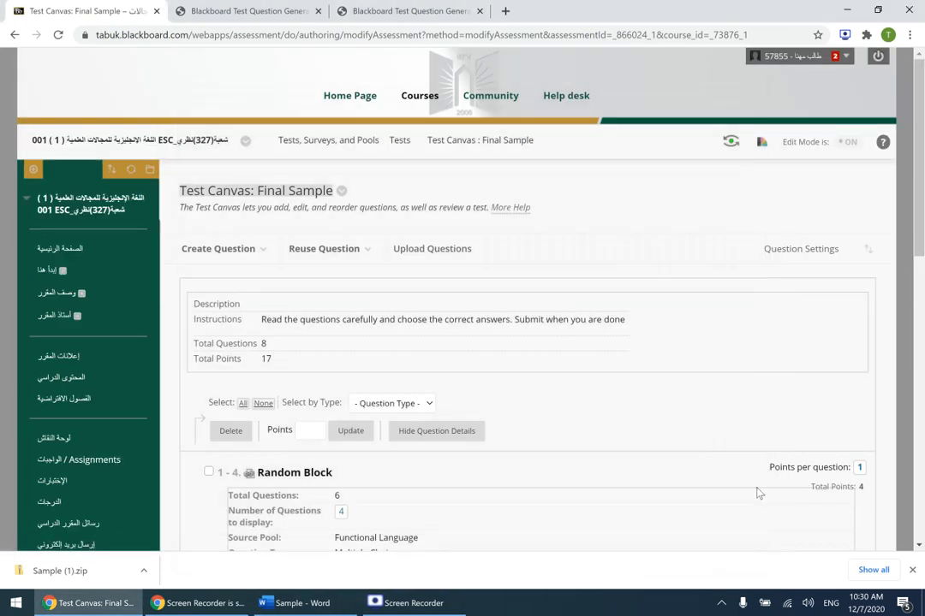
pyautogui.moveTo(922, 214); pyautogui.dragTo(922, 337)
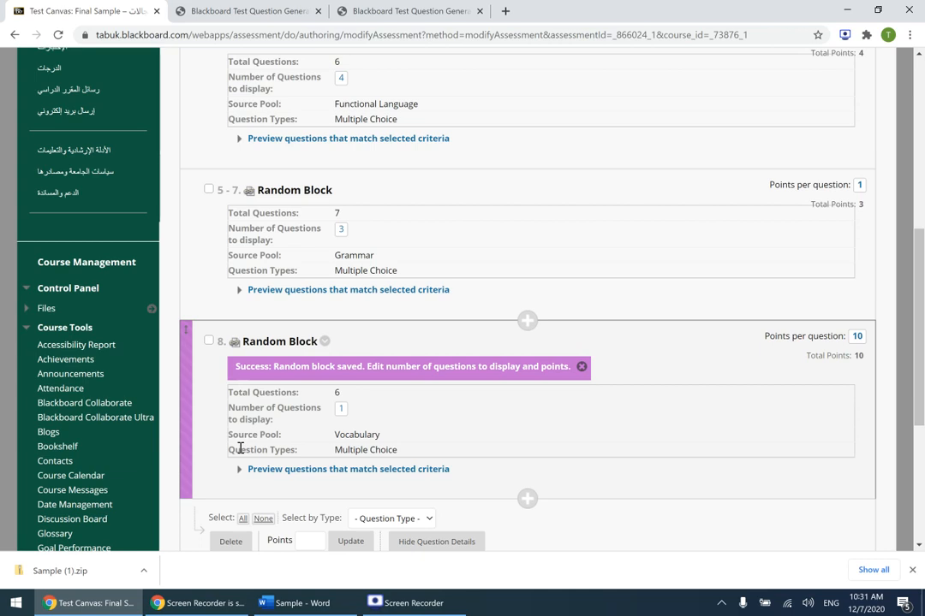
pyautogui.click(341, 411)
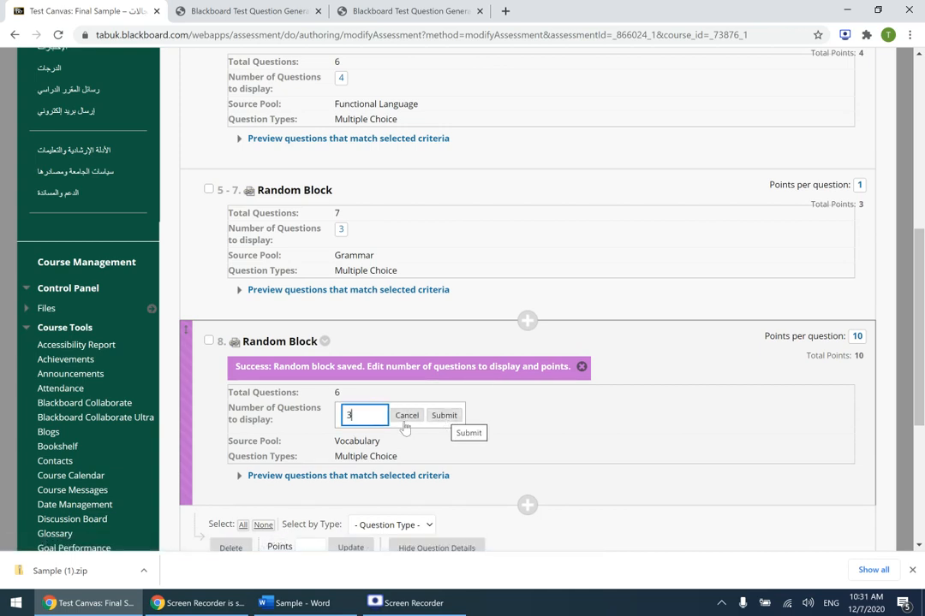
pyautogui.click(407, 416)
# Step: Review the test's total questions and points and the question counts and points of its three random blocks
pyautogui.scroll(5, 470, 506)
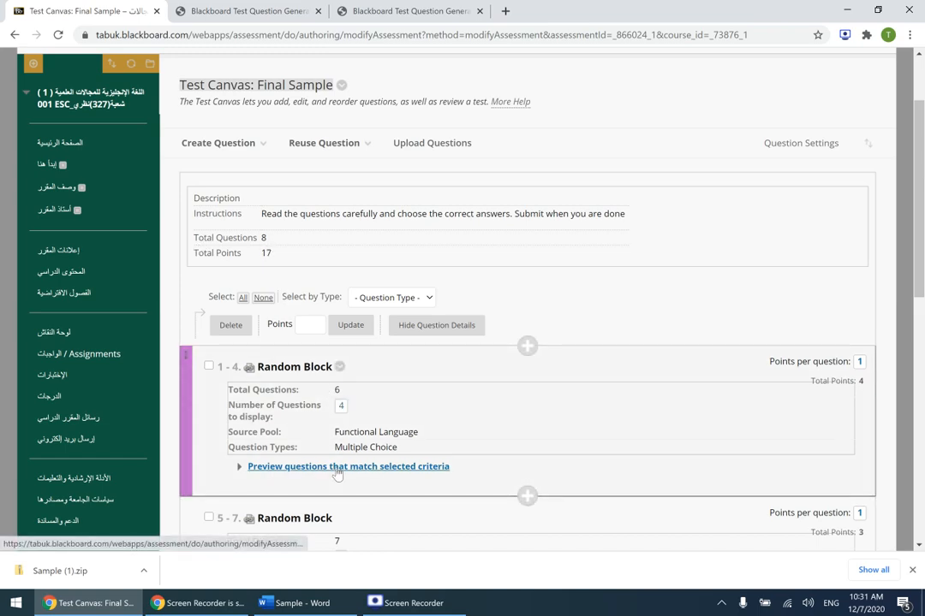
pyautogui.scroll(-3, 310, 477)
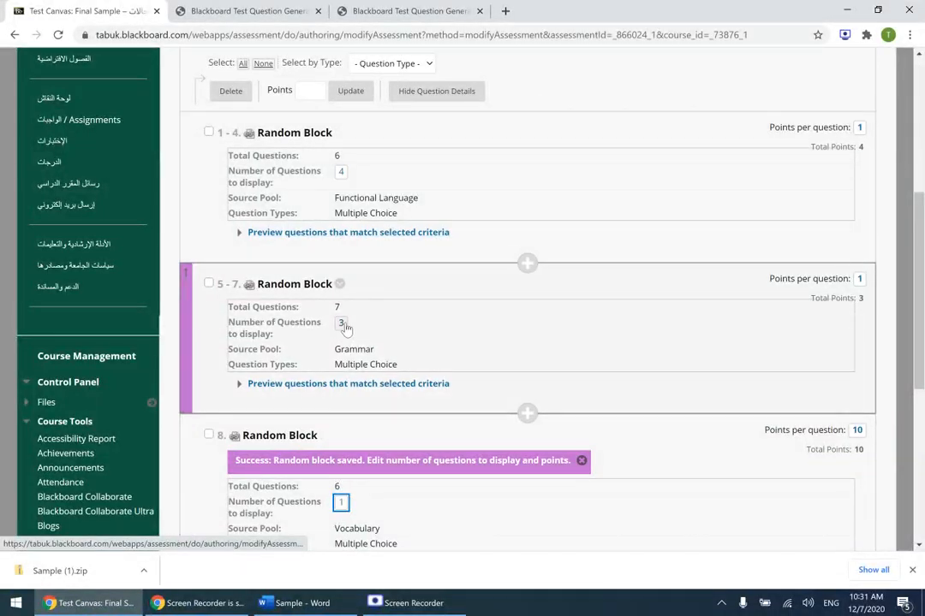
pyautogui.scroll(-2, 343, 360)
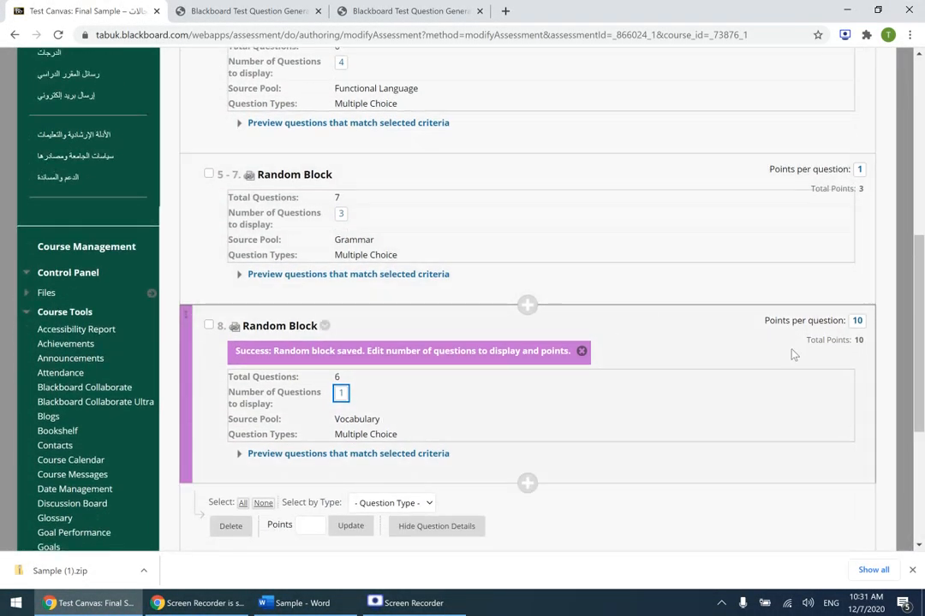
pyautogui.scroll(2, 794, 354)
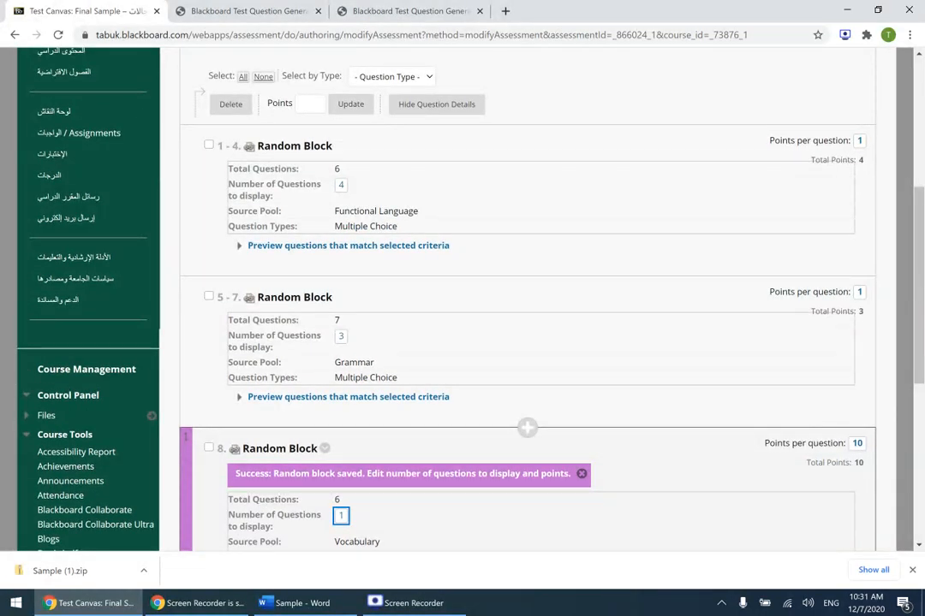
pyautogui.scroll(4, 527, 300)
pyautogui.scroll(-4, 527, 300)
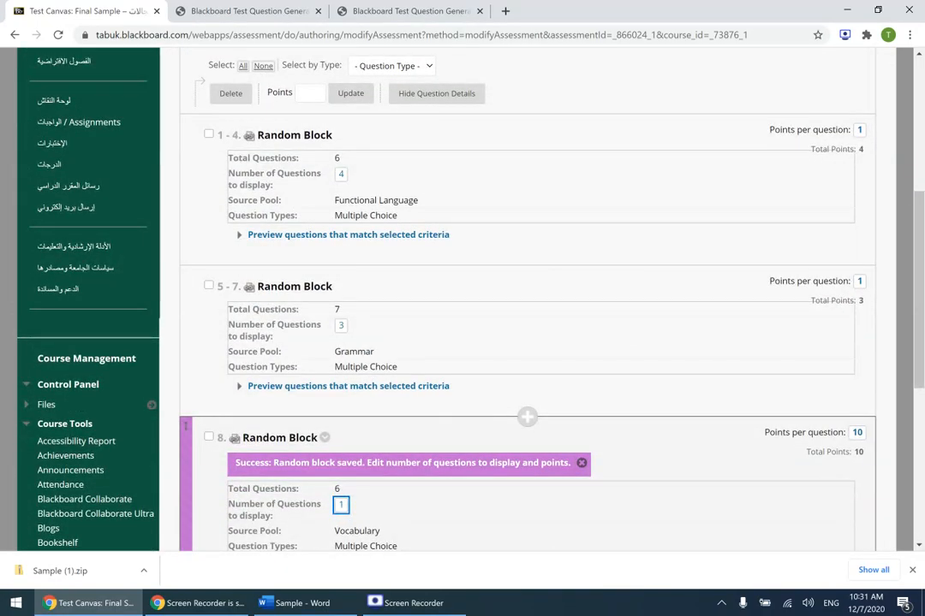
pyautogui.scroll(-1, 527, 300)
pyautogui.scroll(4, 527, 300)
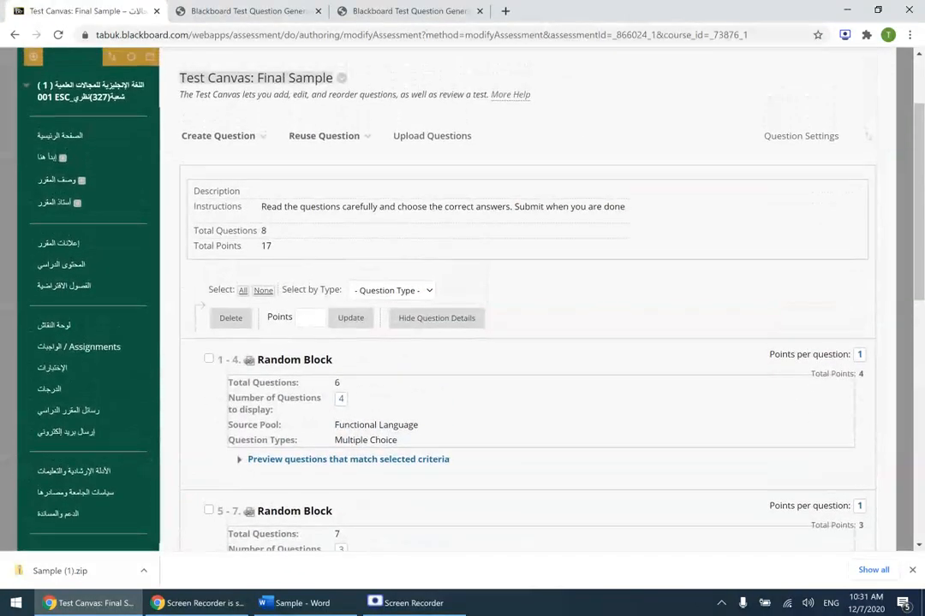
pyautogui.scroll(-2, 526, 299)
pyautogui.scroll(-3, 526, 300)
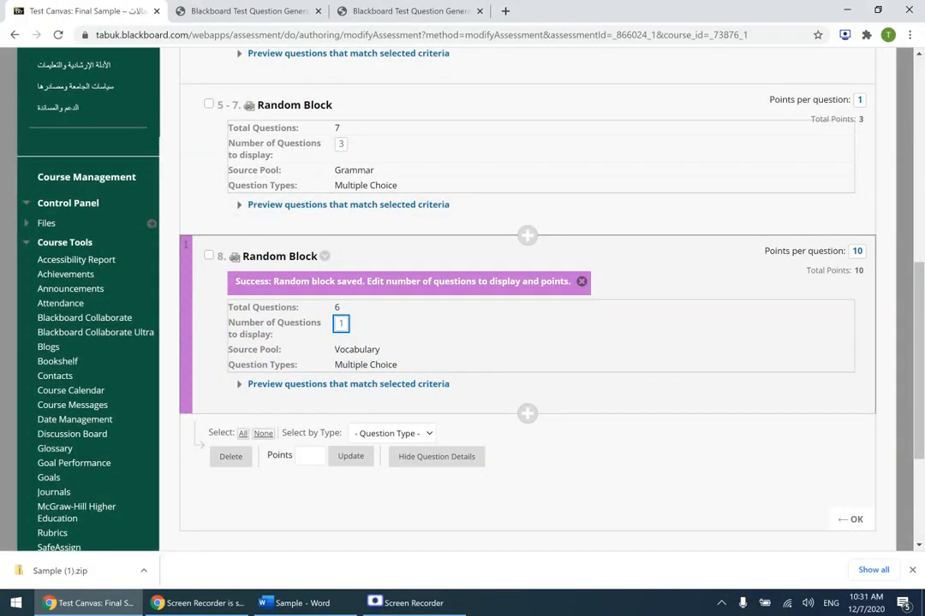
pyautogui.scroll(2, 527, 300)
pyautogui.scroll(-1, 527, 299)
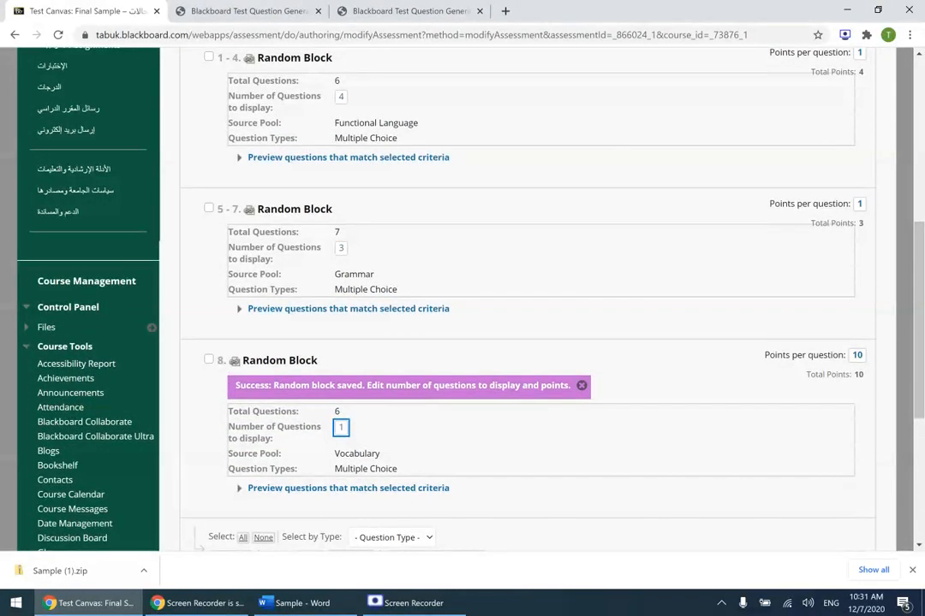
pyautogui.scroll(4, 527, 299)
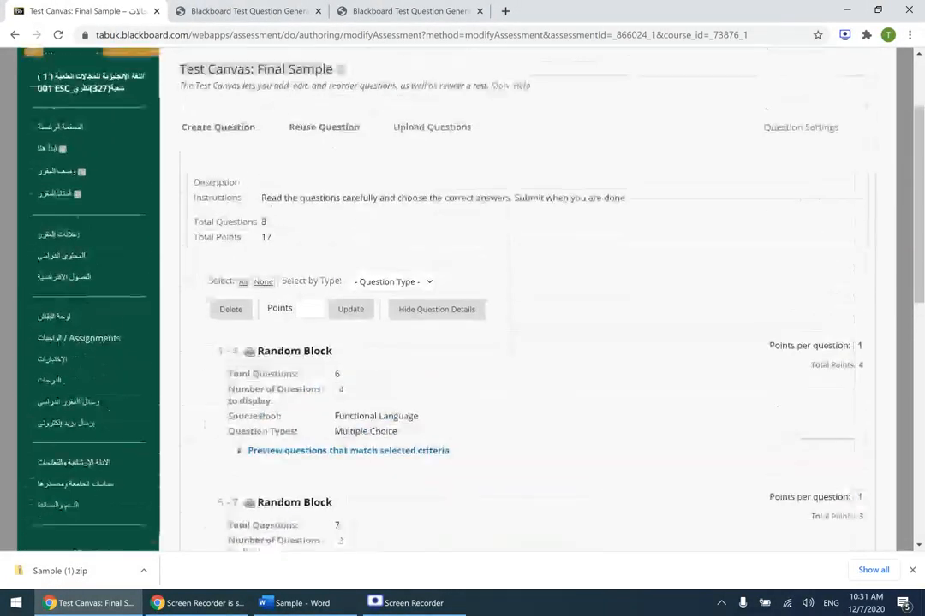
pyautogui.scroll(-8, 527, 300)
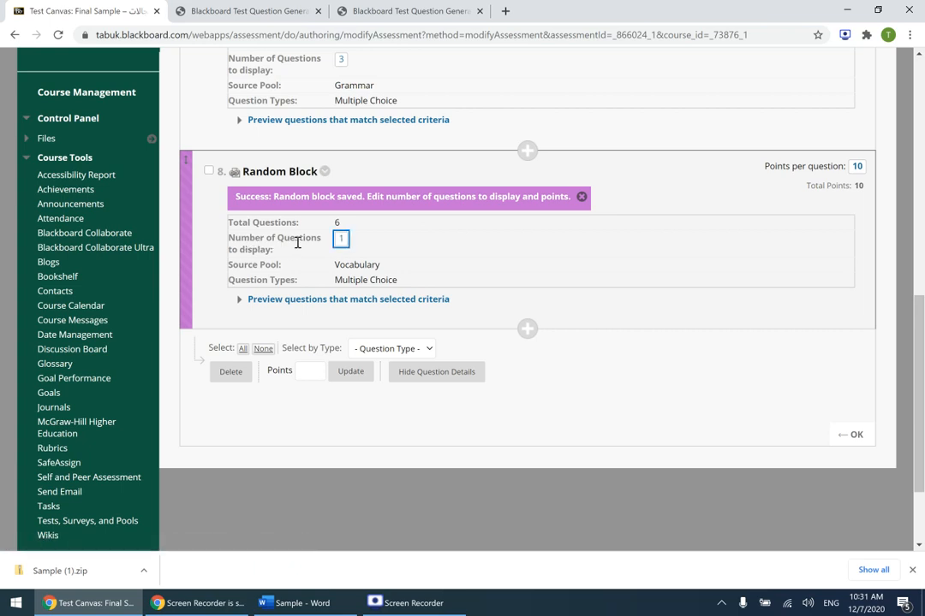
# Step: Set the Vocabulary random block to display 3 questions at 1 point per question
pyautogui.click(341, 242)
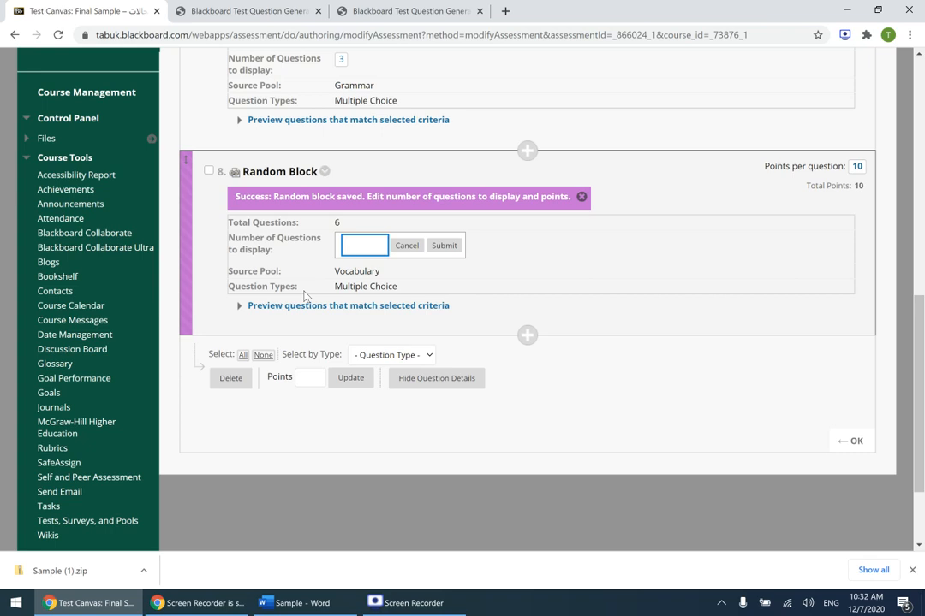
pyautogui.write('3')
pyautogui.click(443, 247)
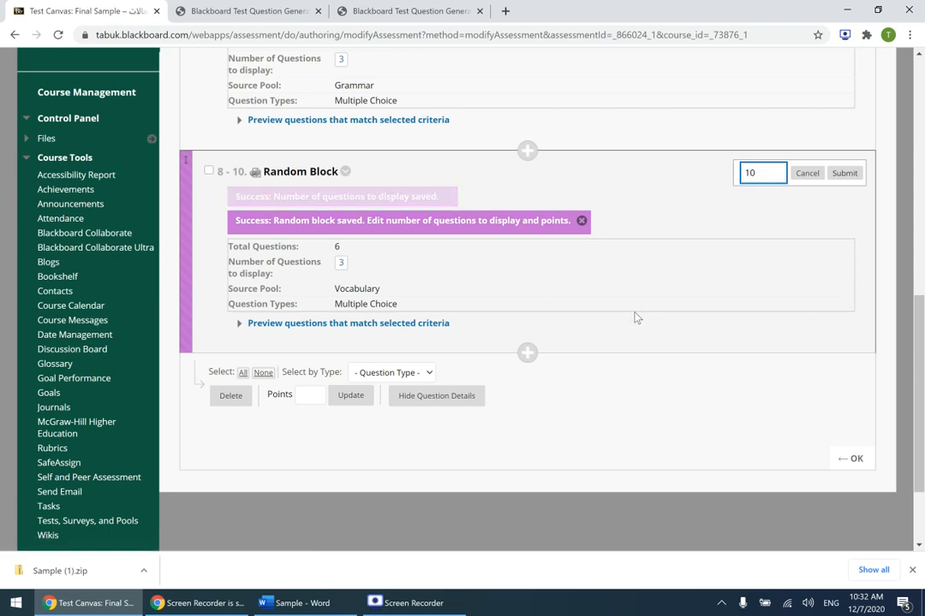
pyautogui.press('BackSpace')
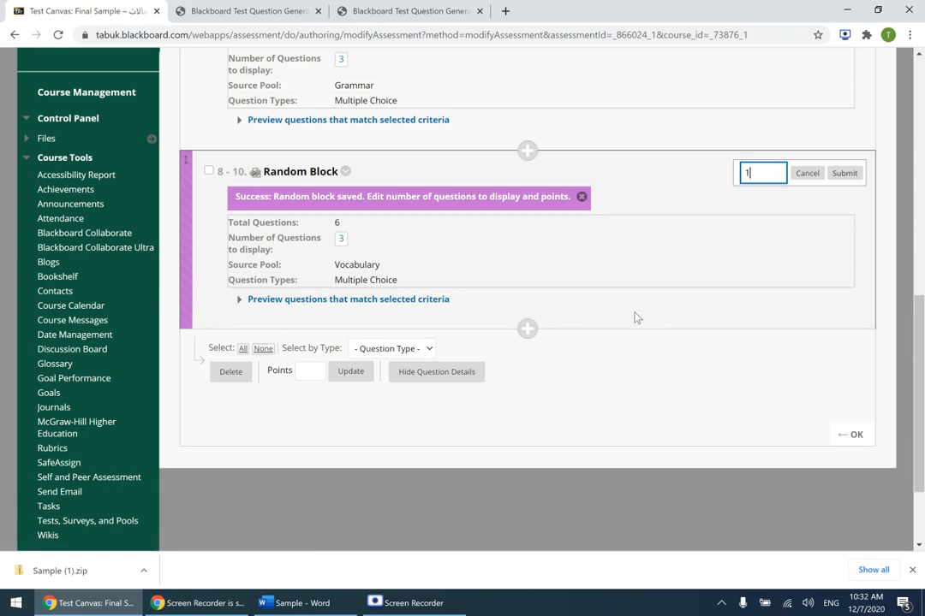
pyautogui.click(846, 174)
# Step: Finish editing the test's questions and add the Final Sample test to the الإختبارات content area
pyautogui.scroll(5, 650, 444)
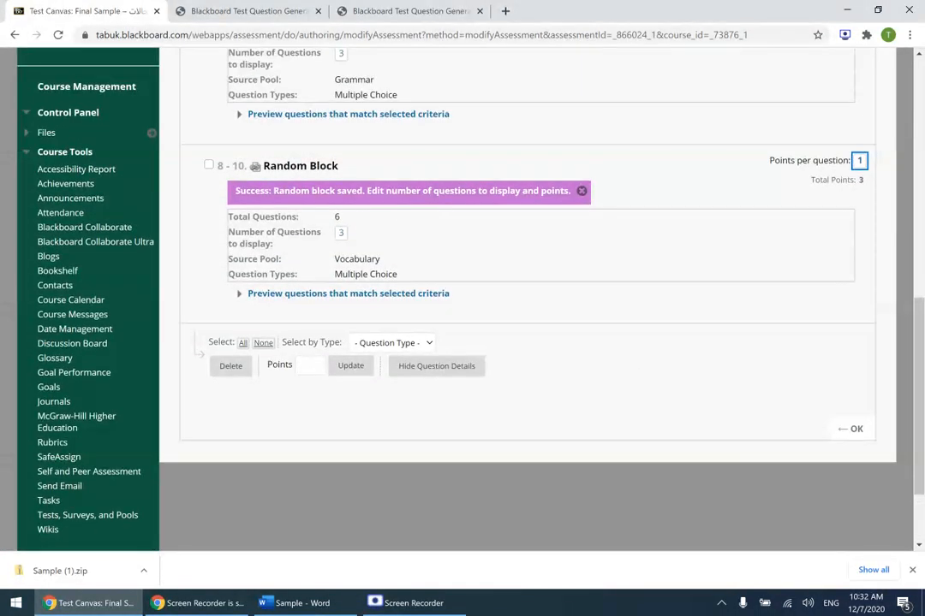
pyautogui.click(854, 436)
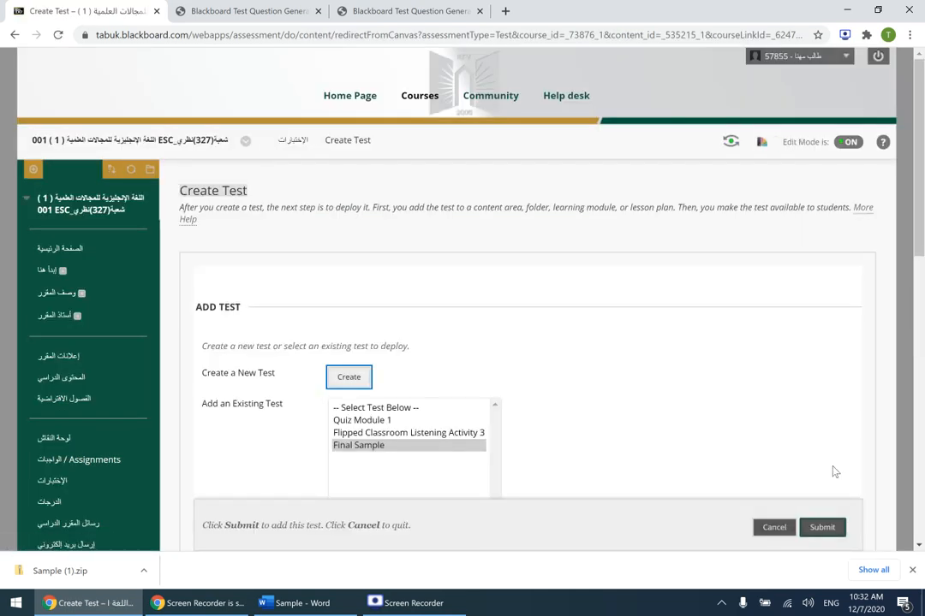
pyautogui.click(818, 529)
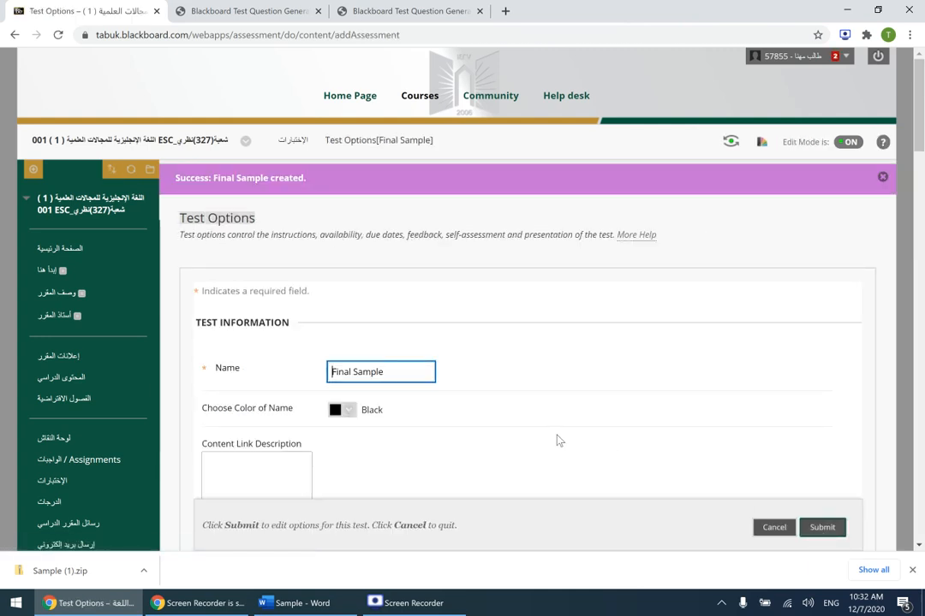
# Step: Make the Final Sample test available to students and choose to add a new announcement for it
pyautogui.scroll(-6, 609, 321)
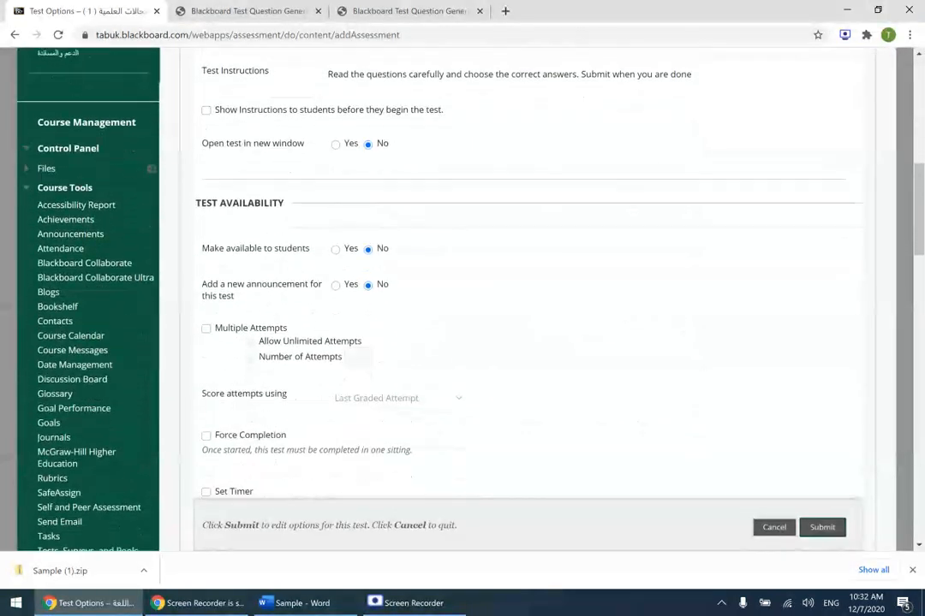
pyautogui.scroll(-2, 260, 155)
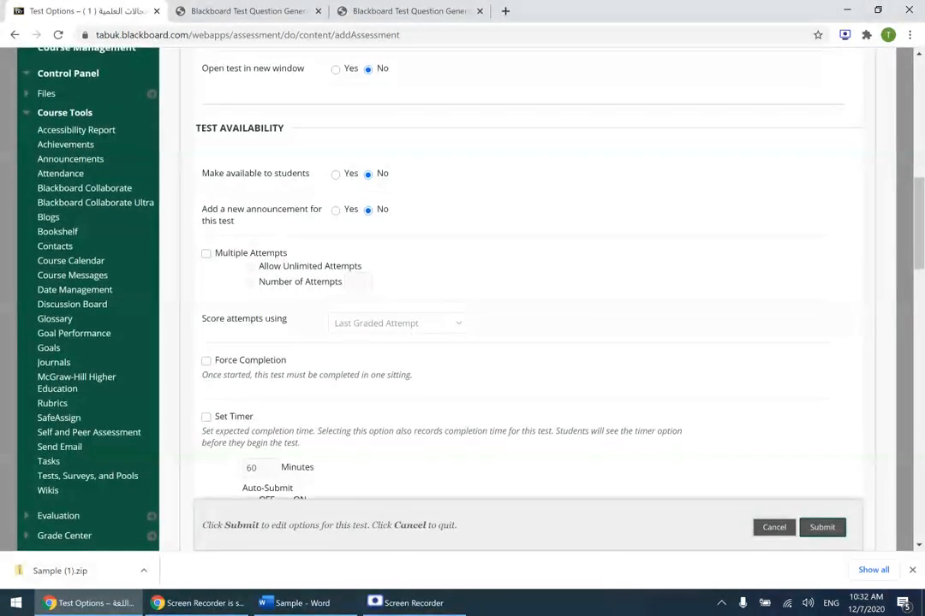
pyautogui.click(335, 176)
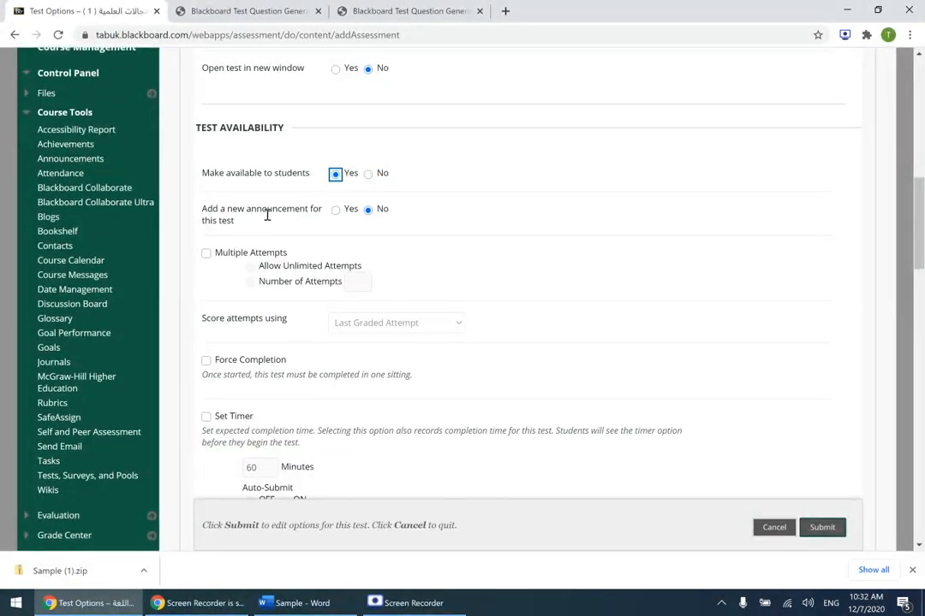
pyautogui.click(342, 214)
# Step: Enable the test's Display After restriction and set its date to 12/08/2020
pyautogui.scroll(-3, 334, 291)
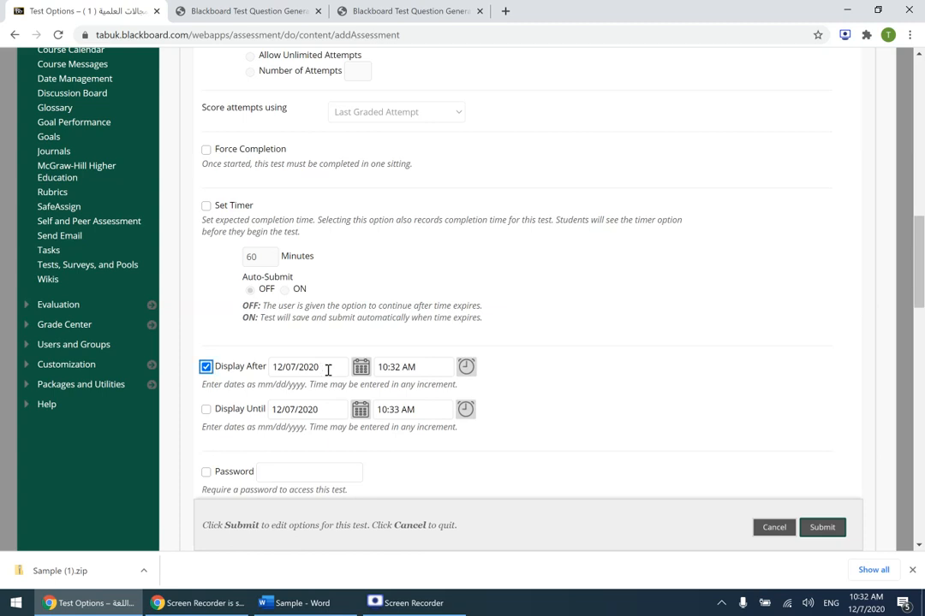
pyautogui.click(360, 367)
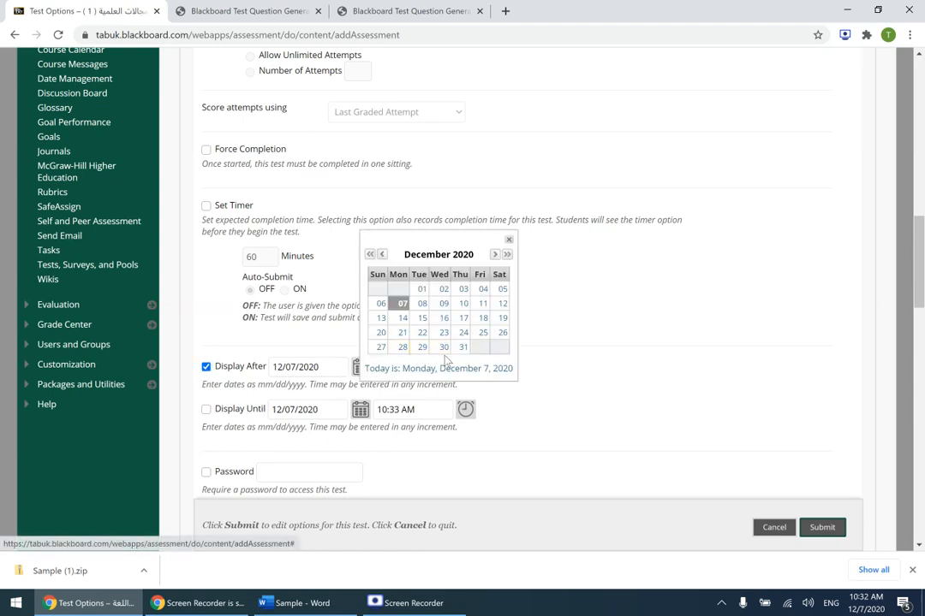
pyautogui.click(422, 303)
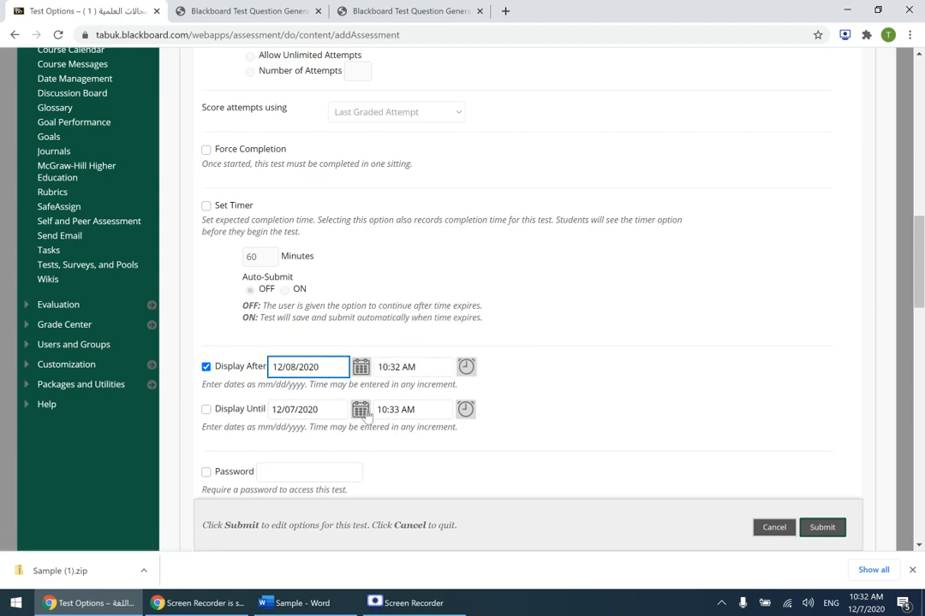
# Step: Set the test's Display Until restriction to 12/08/2020 at 08:30 PM
pyautogui.click(360, 367)
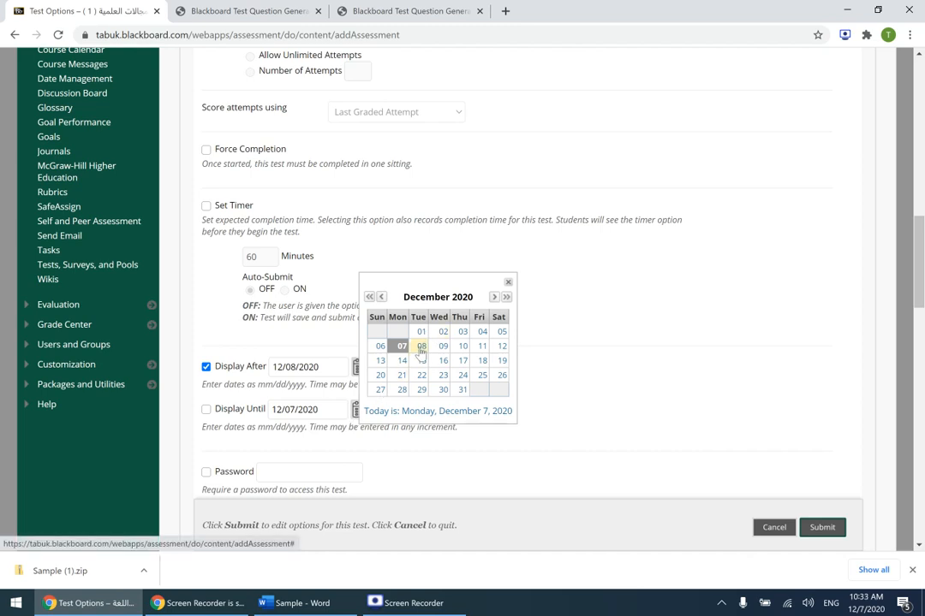
pyautogui.click(422, 346)
pyautogui.click(467, 411)
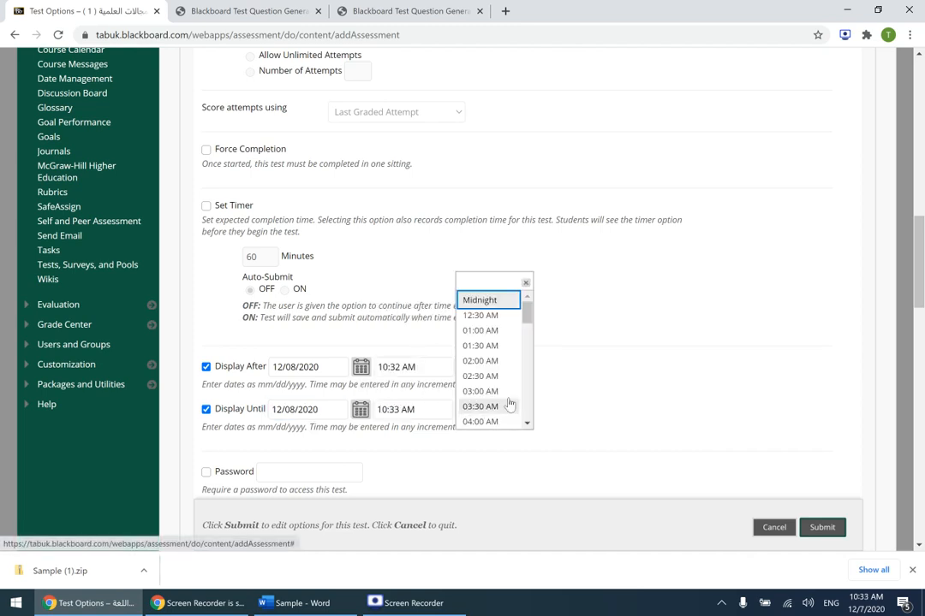
pyautogui.moveTo(526, 314); pyautogui.dragTo(529, 392)
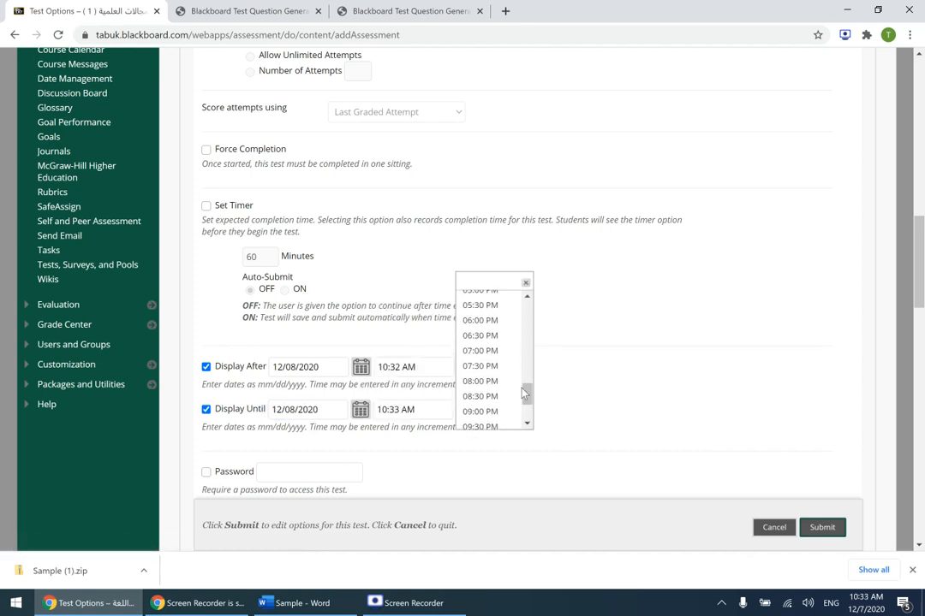
pyautogui.click(497, 409)
pyautogui.click(415, 409)
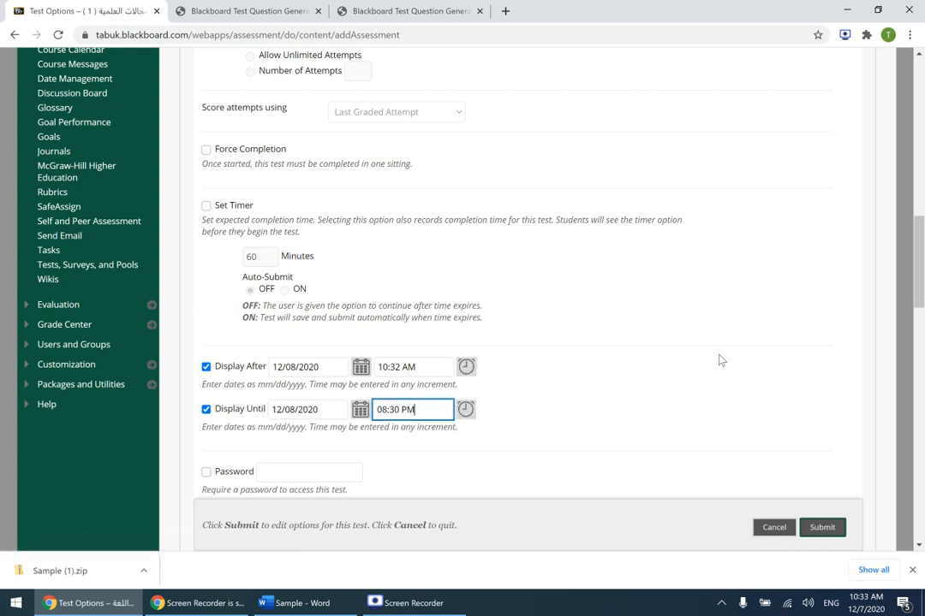
# Step: Leave the remaining exception, feedback and presentation settings as they are and submit the test options
pyautogui.scroll(-3, 394, 302)
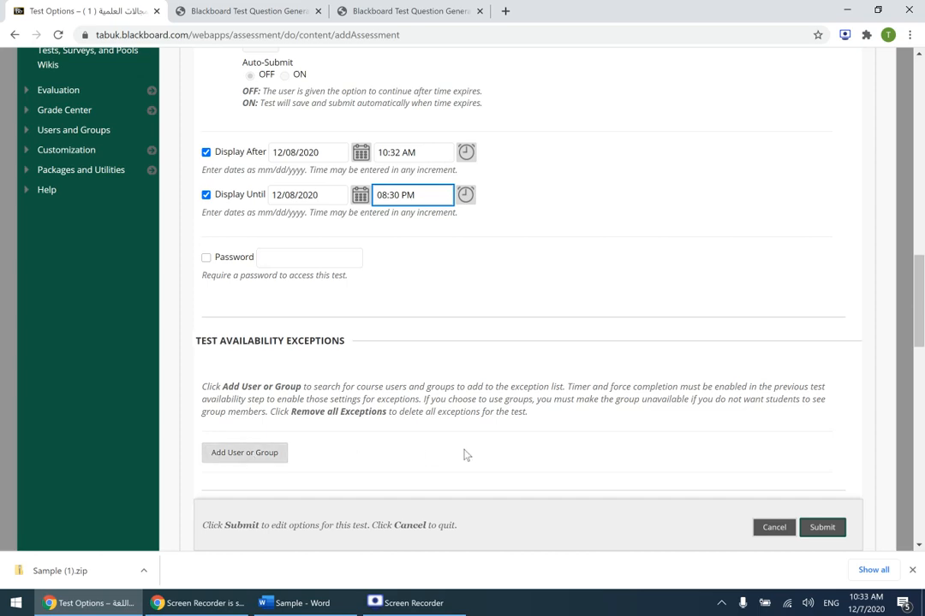
pyautogui.moveTo(919, 314); pyautogui.dragTo(922, 500)
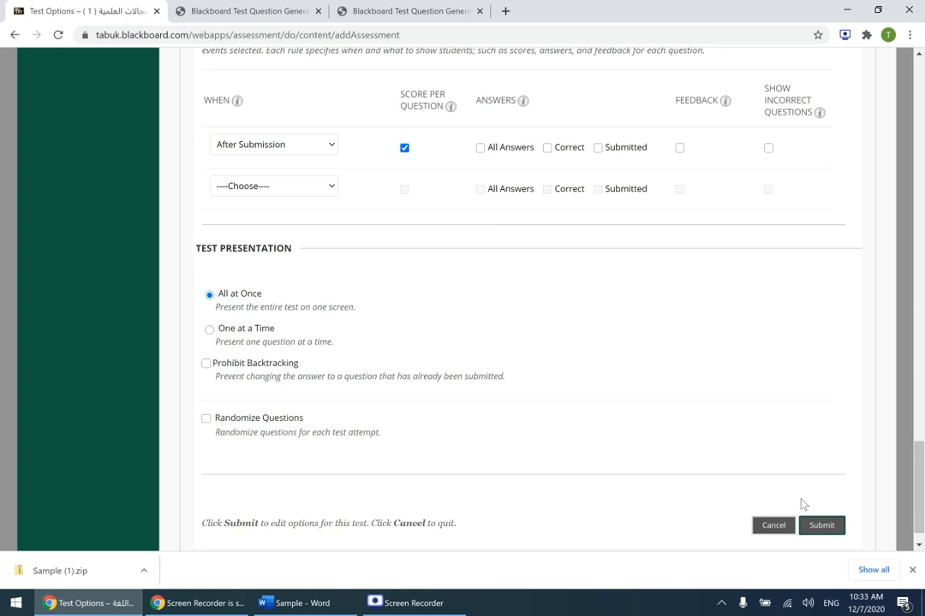
pyautogui.click(822, 527)
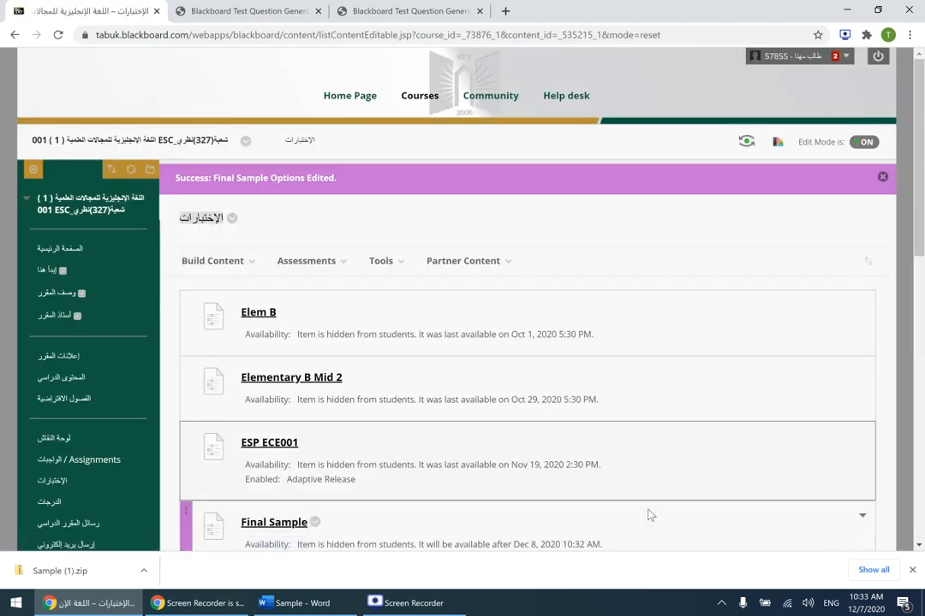
# Step: Open the Final Sample test from the الإختبارات content area and begin its preview
pyautogui.scroll(-3, 446, 357)
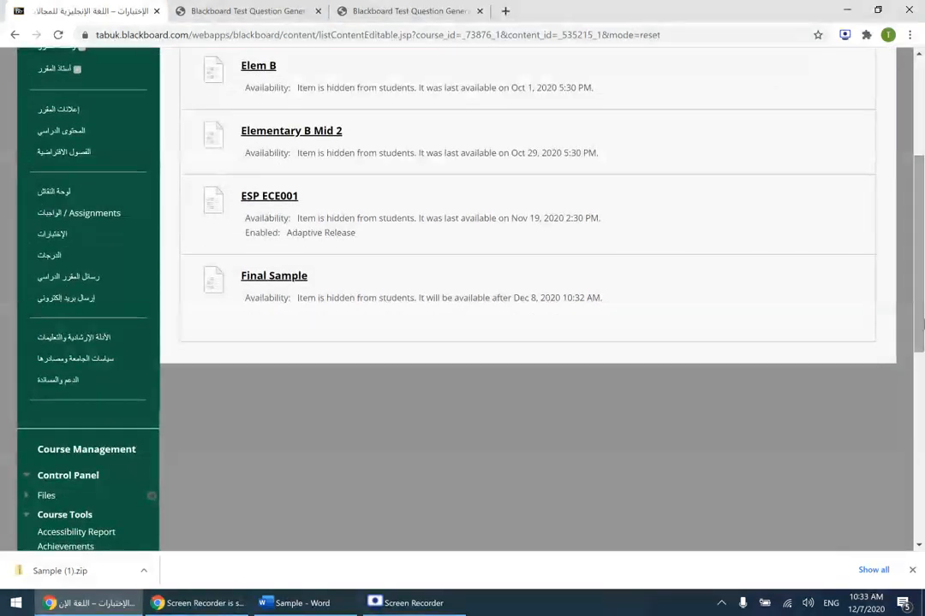
pyautogui.click(276, 285)
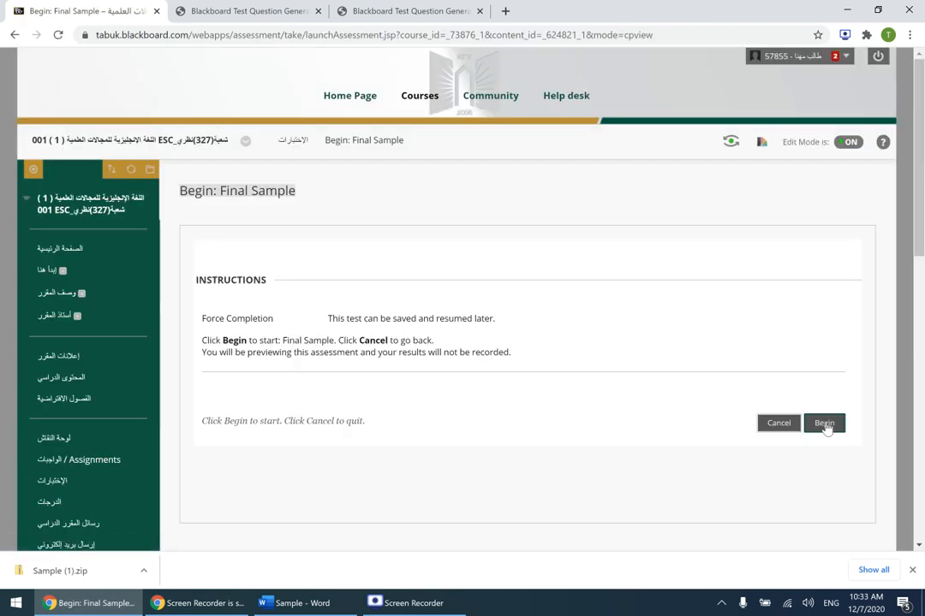
pyautogui.click(824, 424)
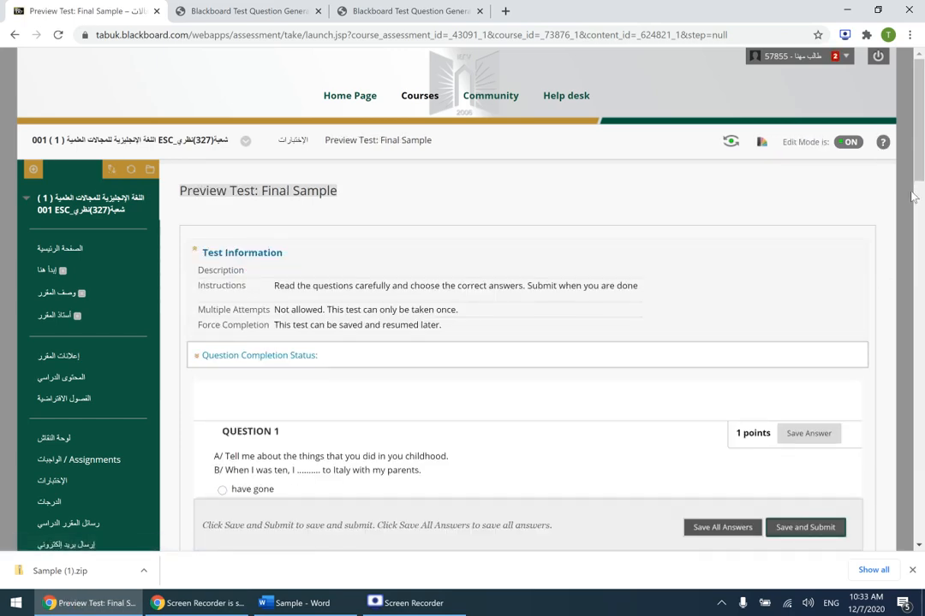
# Step: Examine the previewed test from the first question to the last, checking the questions, answer choices and points
pyautogui.moveTo(921, 137); pyautogui.dragTo(891, 210)
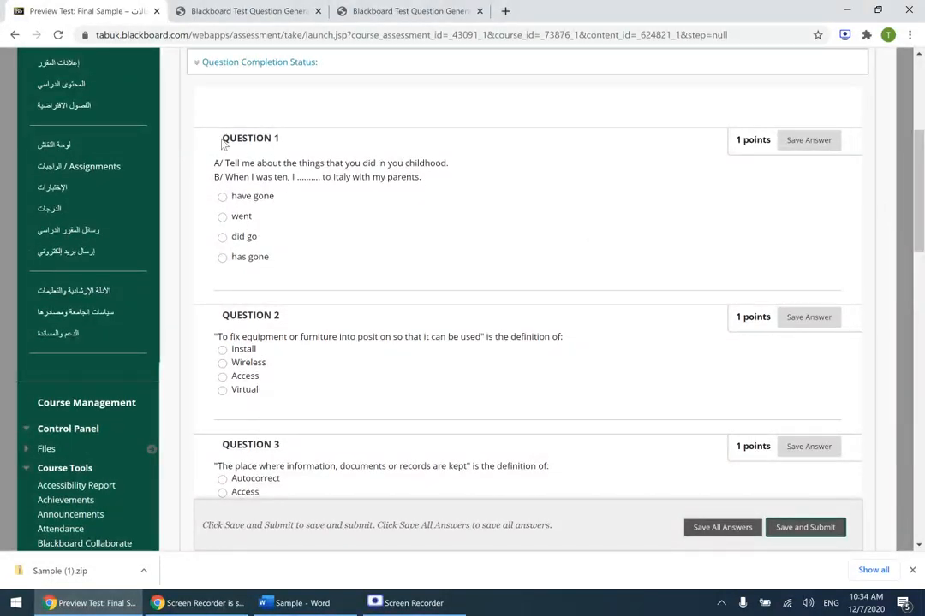
pyautogui.moveTo(221, 142); pyautogui.dragTo(269, 142)
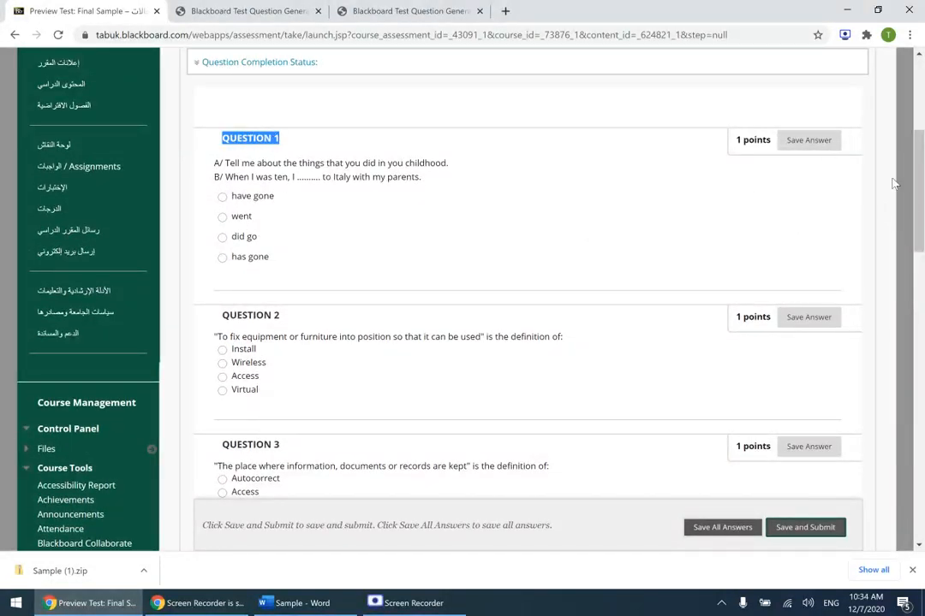
pyautogui.scroll(-20, 893, 183)
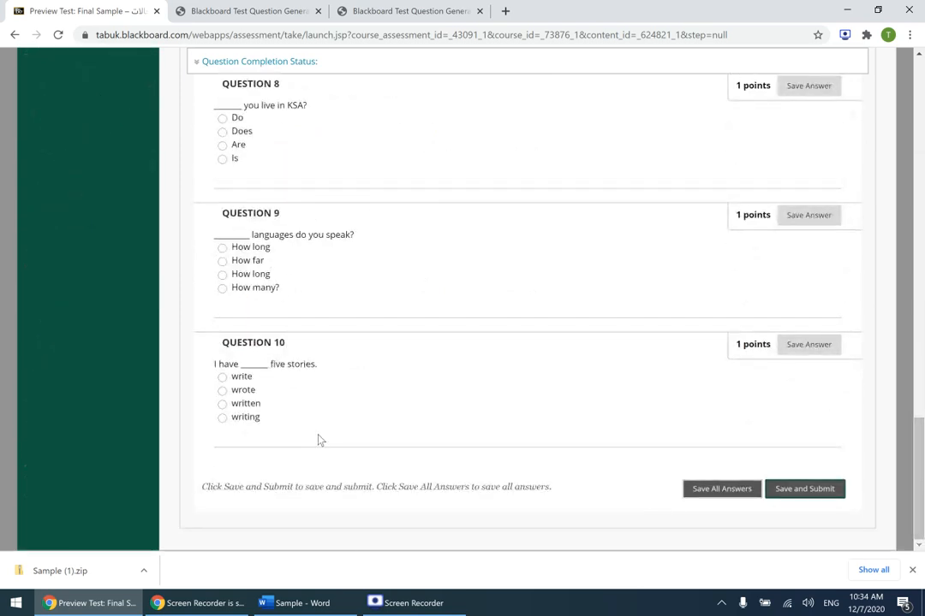
pyautogui.moveTo(224, 340); pyautogui.dragTo(292, 351)
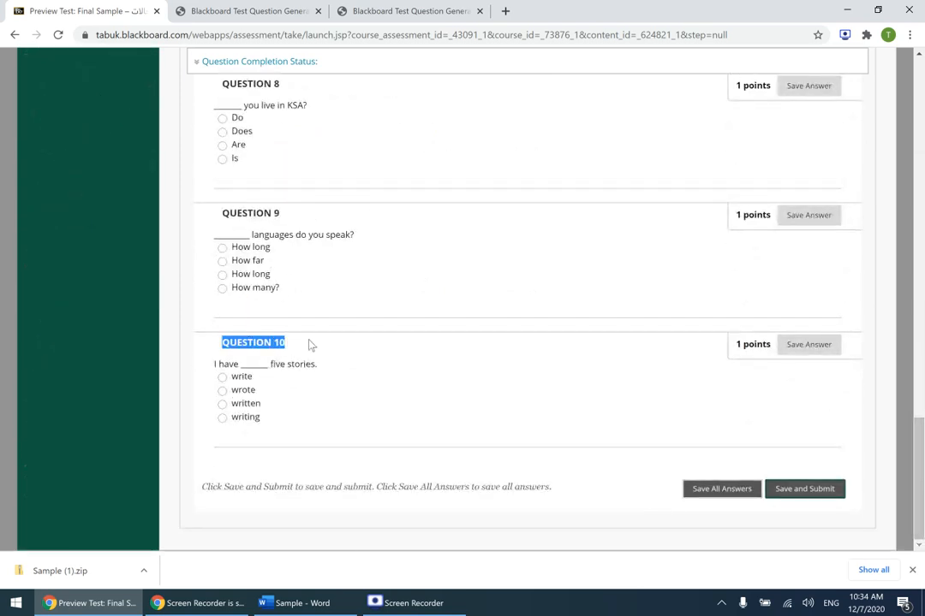
pyautogui.click(239, 409)
pyautogui.moveTo(922, 510); pyautogui.dragTo(922, 469)
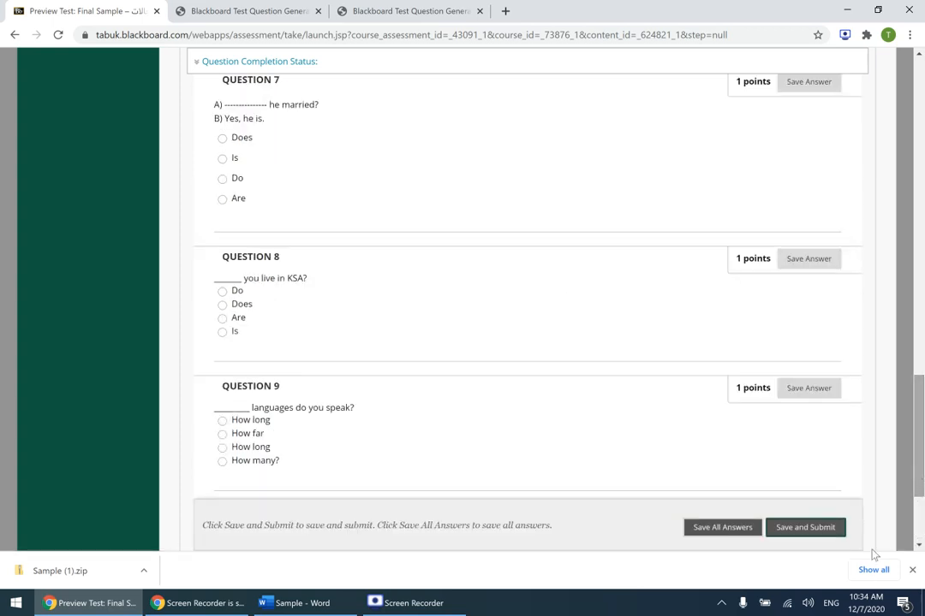
pyautogui.click(431, 610)
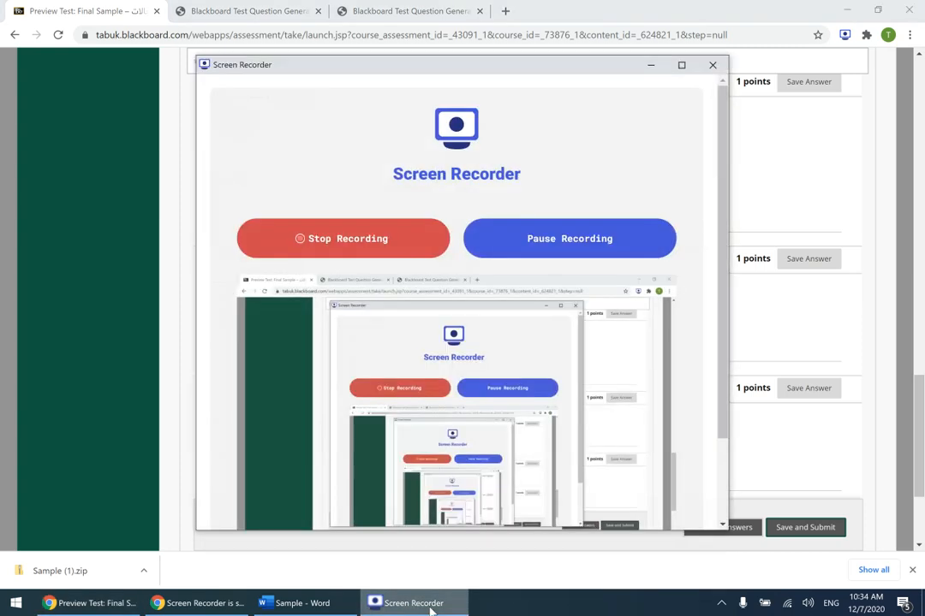